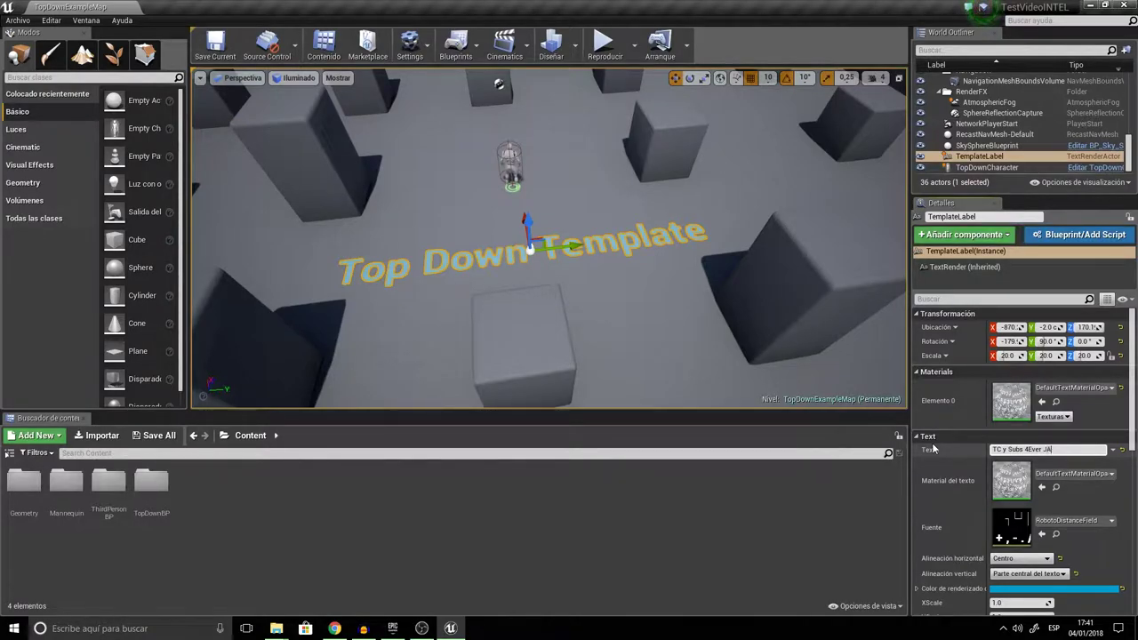
Step: Set the template label's text to "TC y Subs 4Ever"
key("BackSpace")
key("Return")
Step: Delete all the obstacle cubes standing on the arena floor
scroll(521, 252, "down", 8)
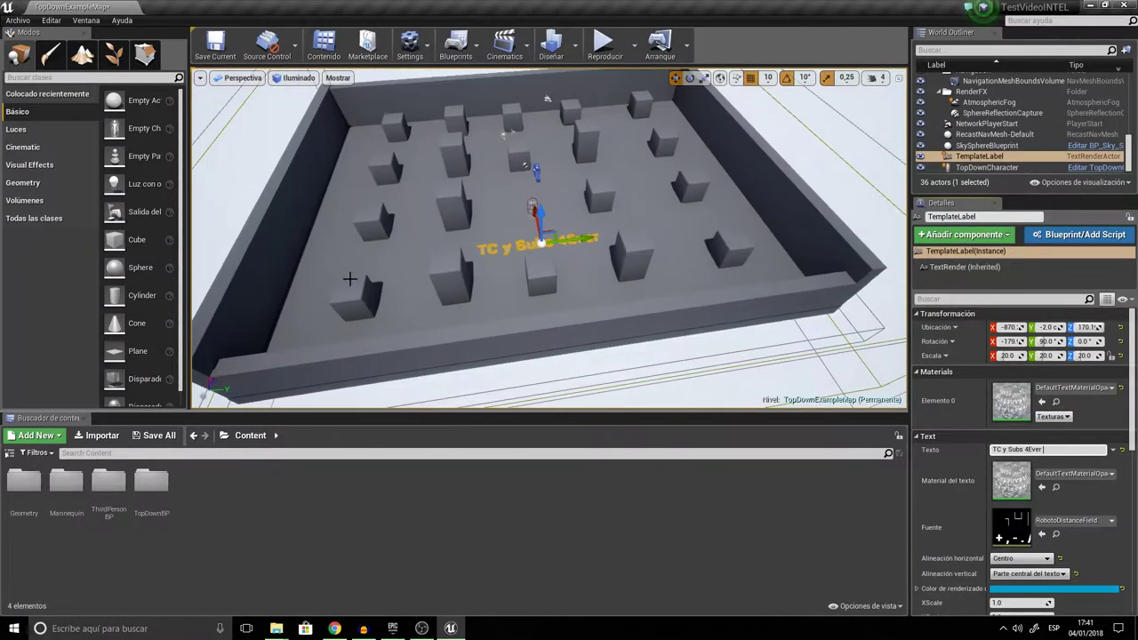
left_click(354, 284)
left_click(380, 196, "ctrl")
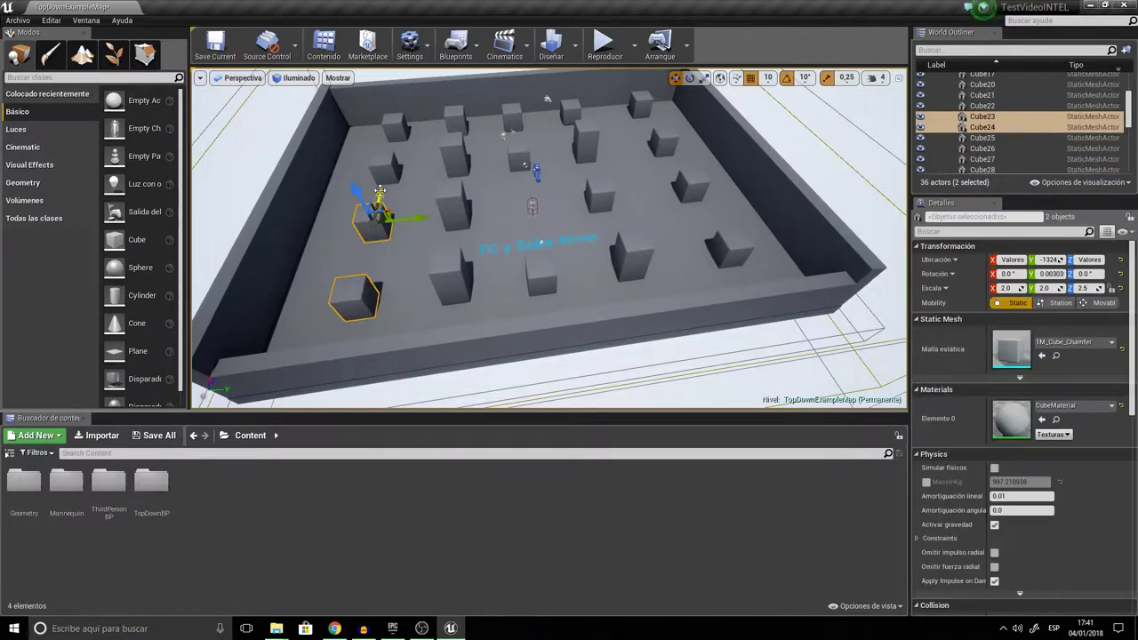
left_click(394, 129, "ctrl")
left_click(458, 142, "ctrl")
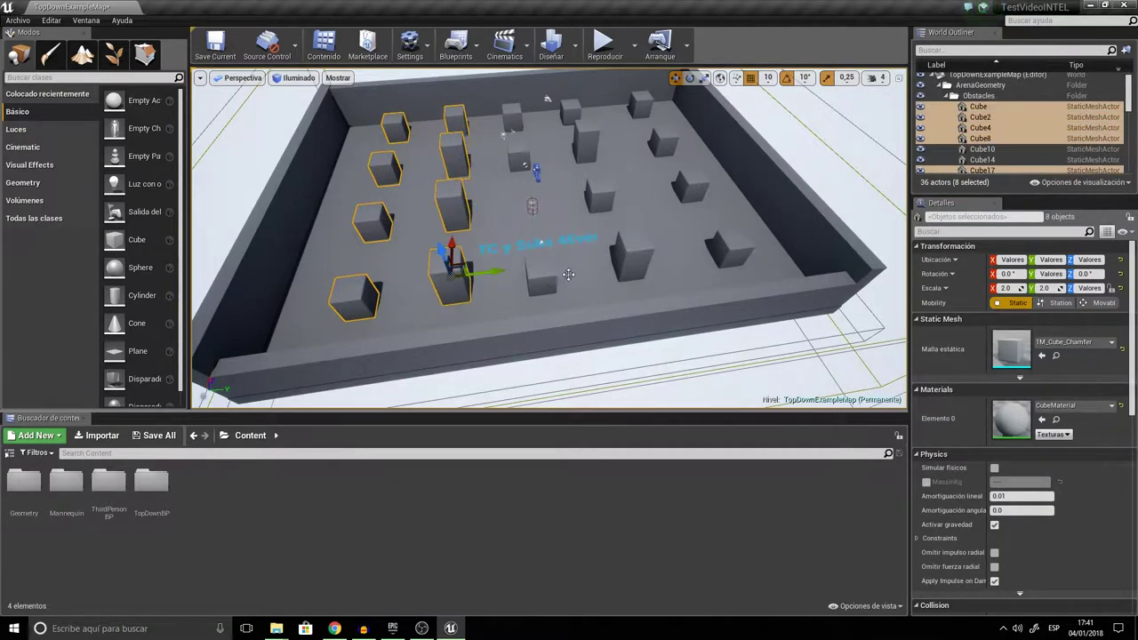
left_click(545, 274, "ctrl")
left_click(632, 251, "ctrl")
left_click(730, 246, "ctrl")
left_click(690, 184, "ctrl")
left_click(586, 142, "ctrl")
left_click(662, 141, "ctrl")
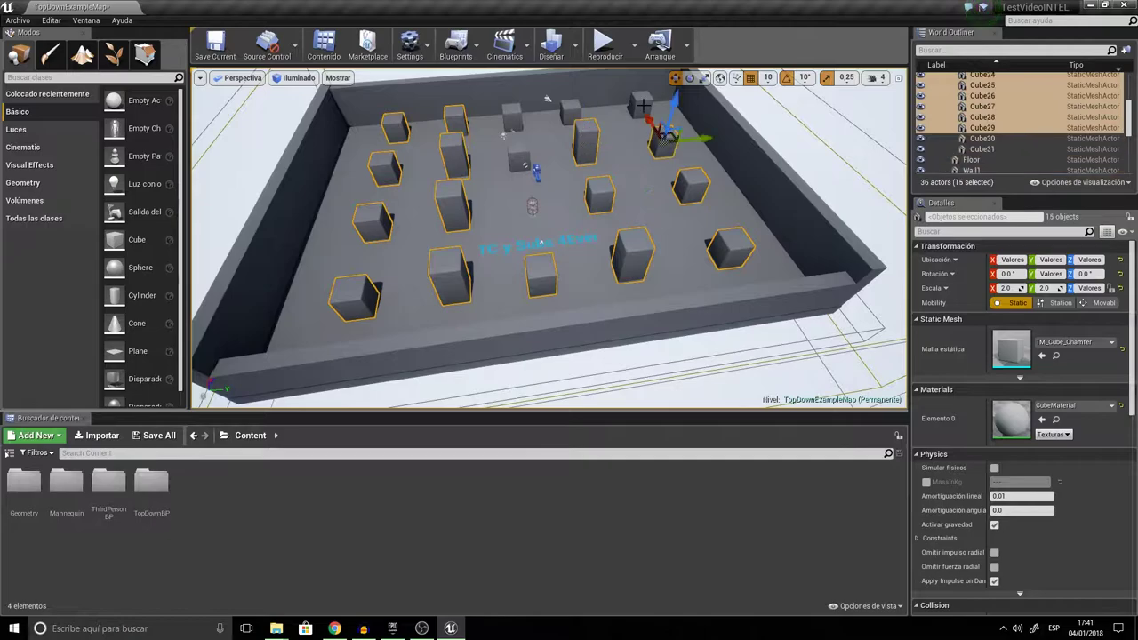
left_click(505, 119, "ctrl")
left_click(518, 151, "ctrl")
left_click(514, 119, "ctrl")
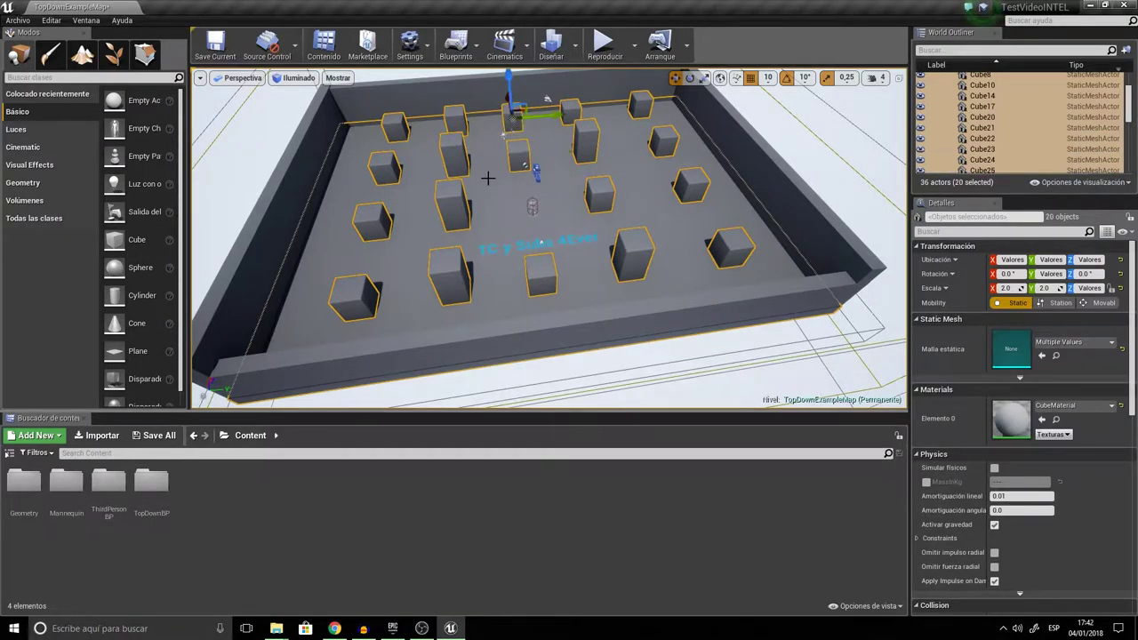
key("Delete")
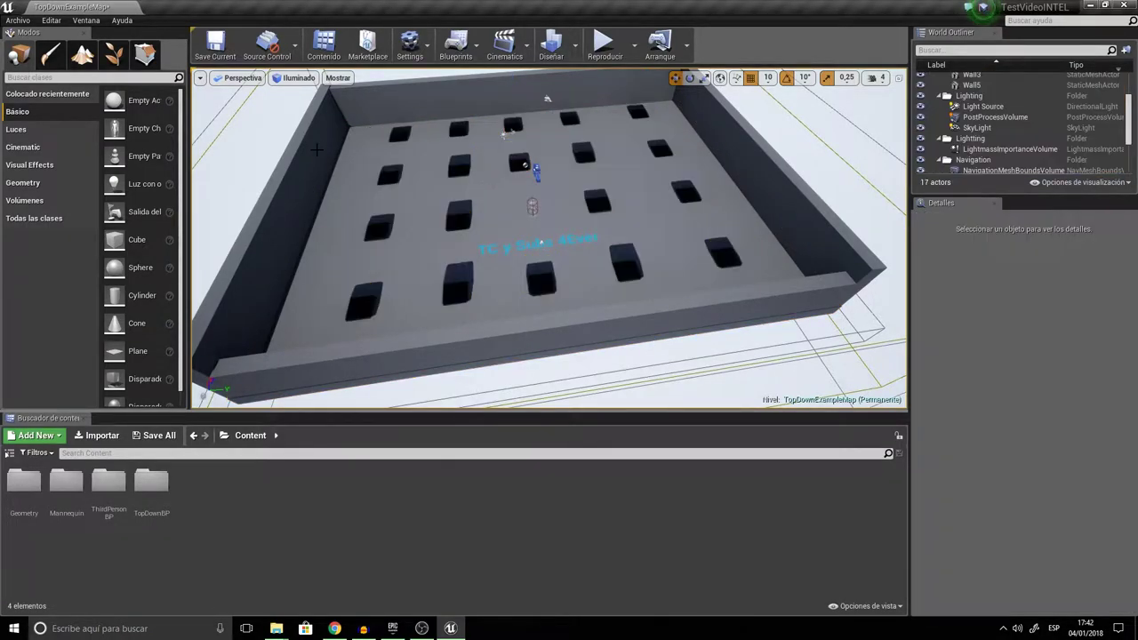
Step: Delete the four walls surrounding the arena floor
left_click(317, 149)
left_click(435, 101, "ctrl")
left_click(761, 151, "ctrl")
left_click(661, 307, "ctrl")
key("Delete")
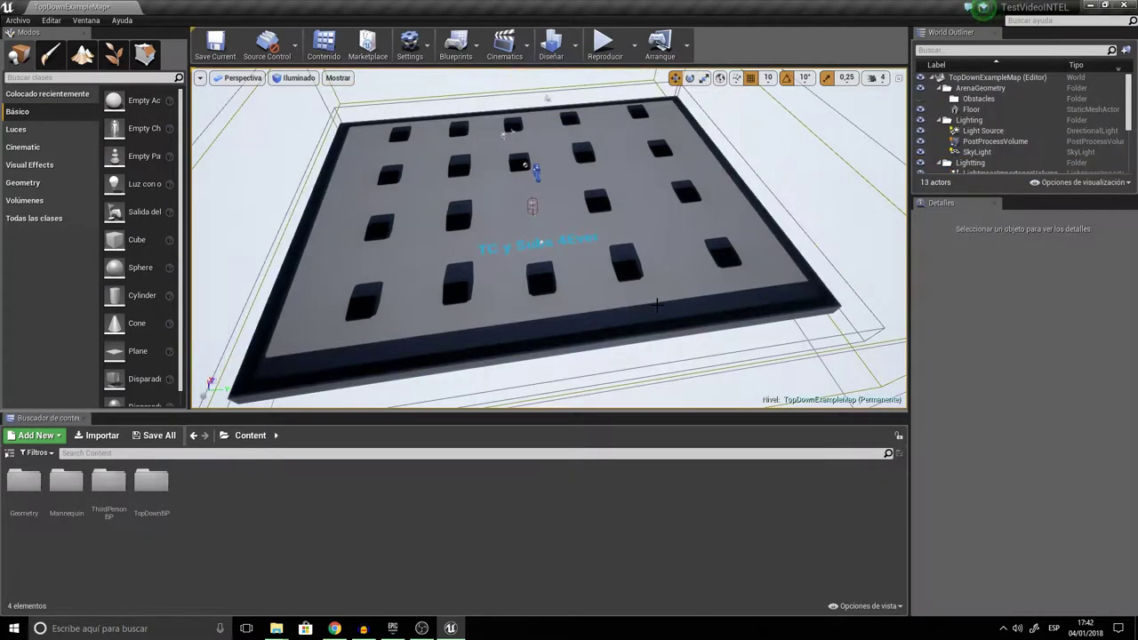
Step: Build the level's lighting to clear the leftover baked shadows from the floor
left_click(575, 44)
left_click(614, 80)
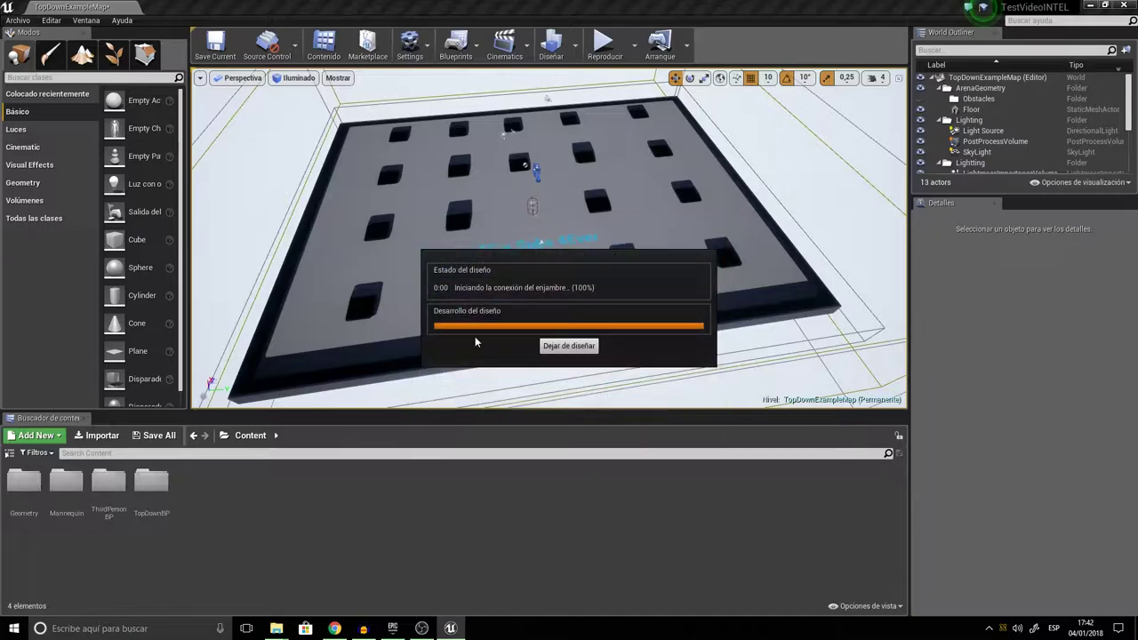
key("Return")
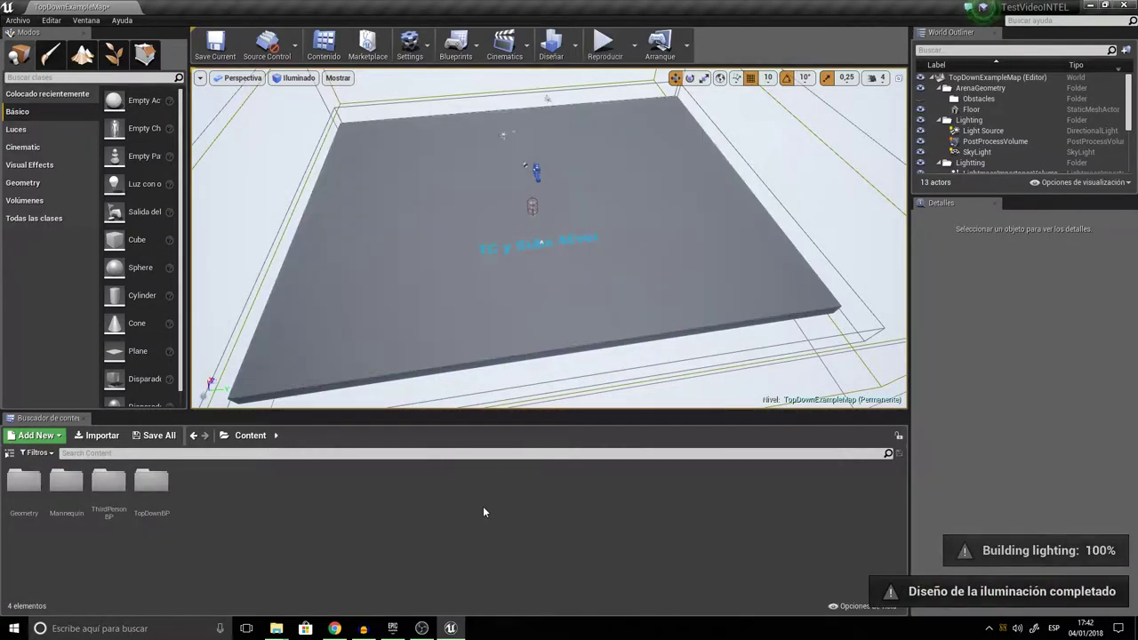
Step: Play the level in the viewport, move the character across the empty floor, and stop the session
left_click_drag(471, 237, 470, 256, "alt")
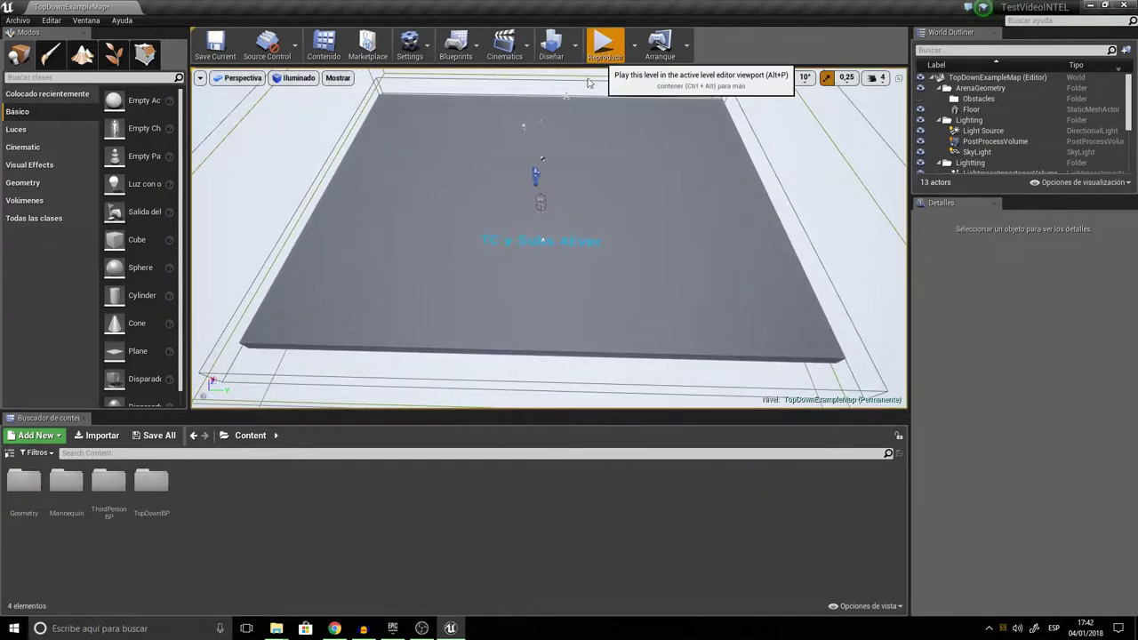
left_click(603, 40)
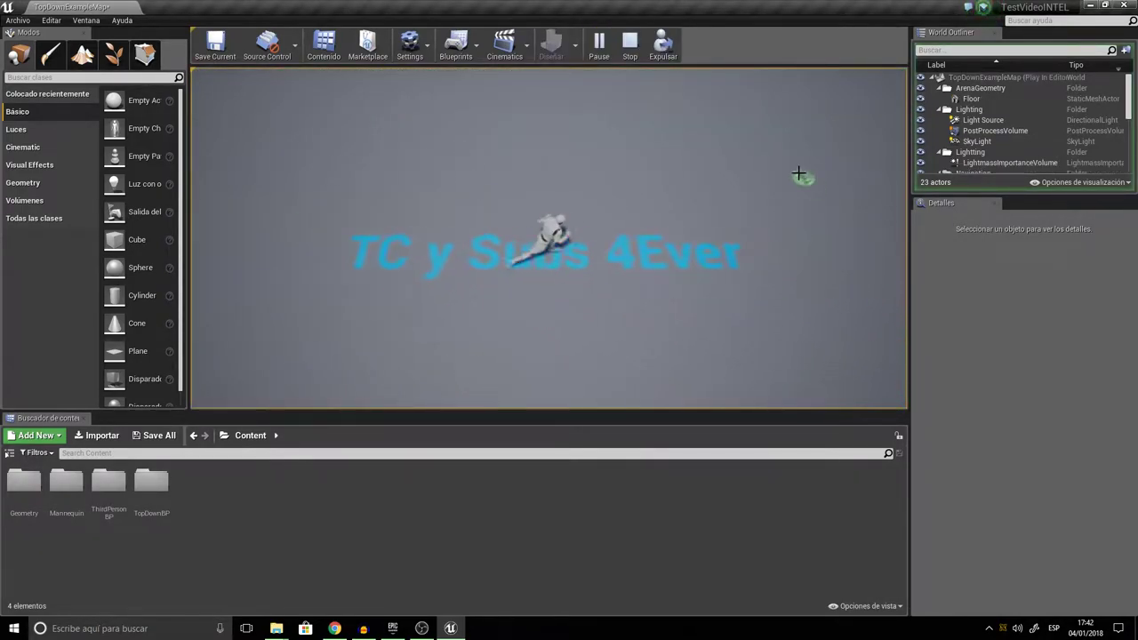
key("Escape")
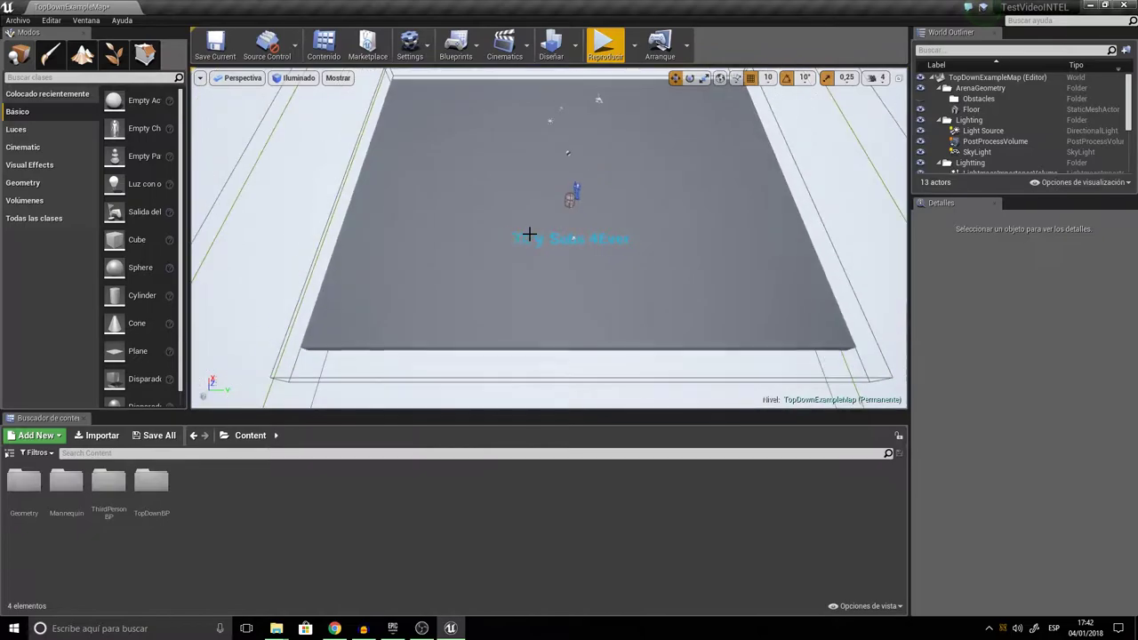
Step: Switch to Foliage mode and add SM_grass001, SM_grass002 and SM_bush001 from the ThirdPersonBP Foliage folder as foliage types
left_click(437, 226)
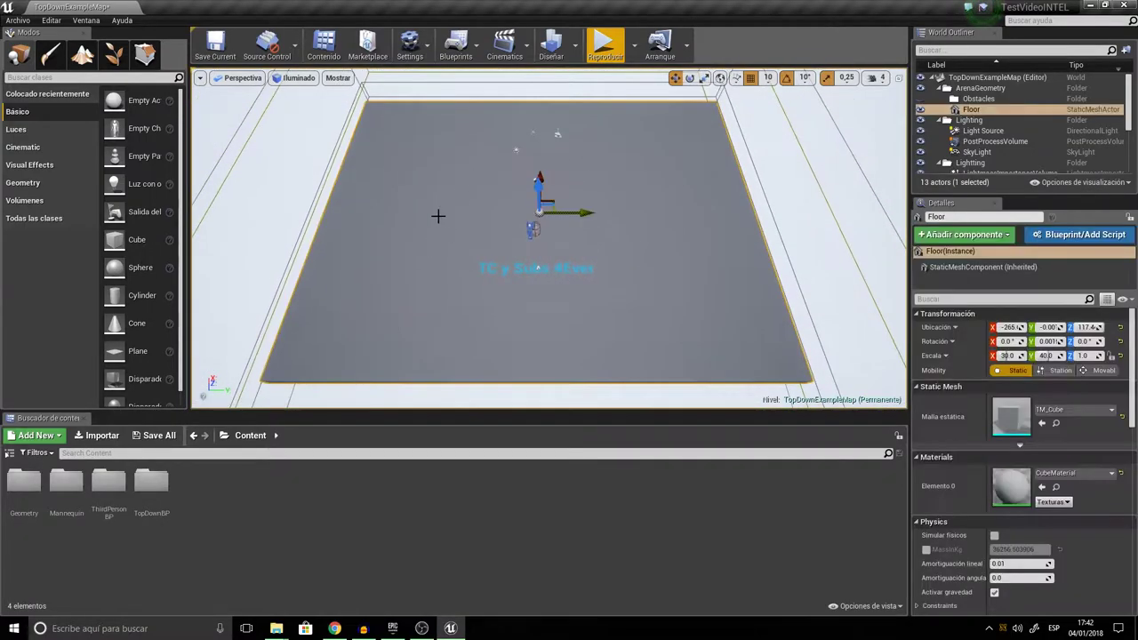
left_click(115, 56)
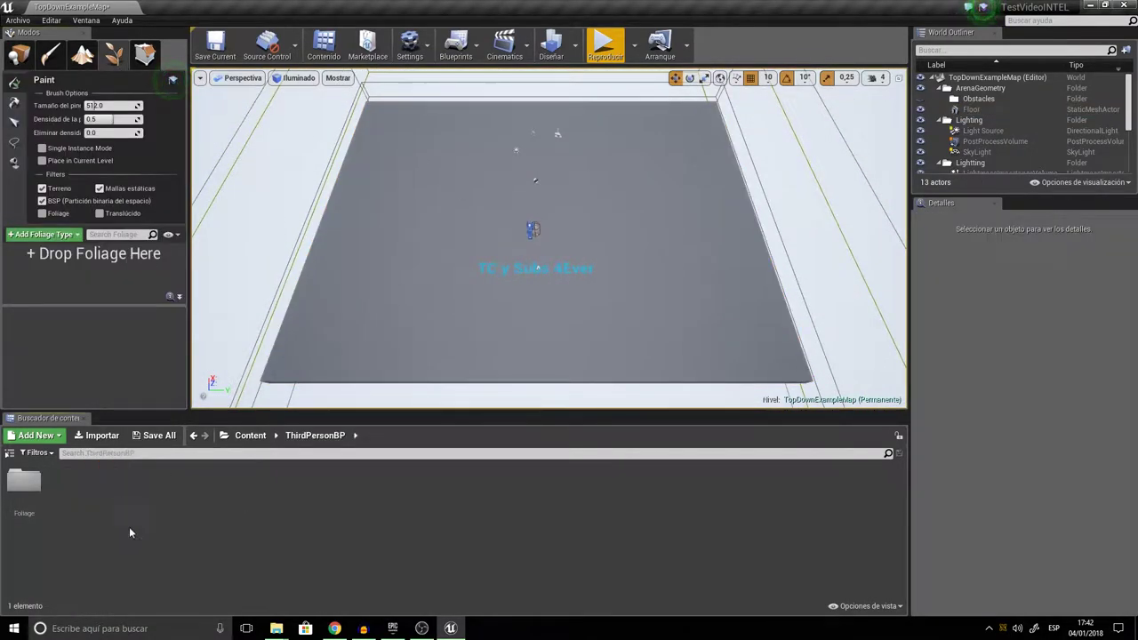
double_click(24, 480)
left_click_drag(67, 485, 51, 297)
left_click_drag(108, 487, 89, 267)
left_click_drag(24, 485, 54, 267)
left_click(20, 263)
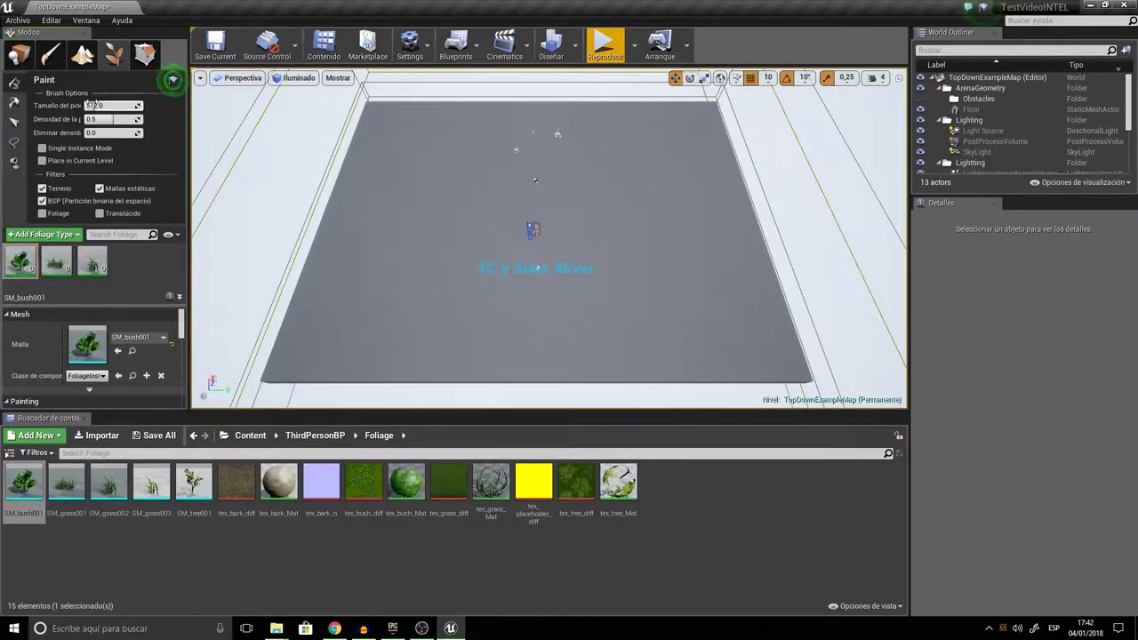
Step: Paint the bush and grass foliage over the whole floor with the 512 brush
mouse_move(217, 119)
left_mouse_down()
mouse_move(381, 213)
mouse_move(513, 219)
left_mouse_up()
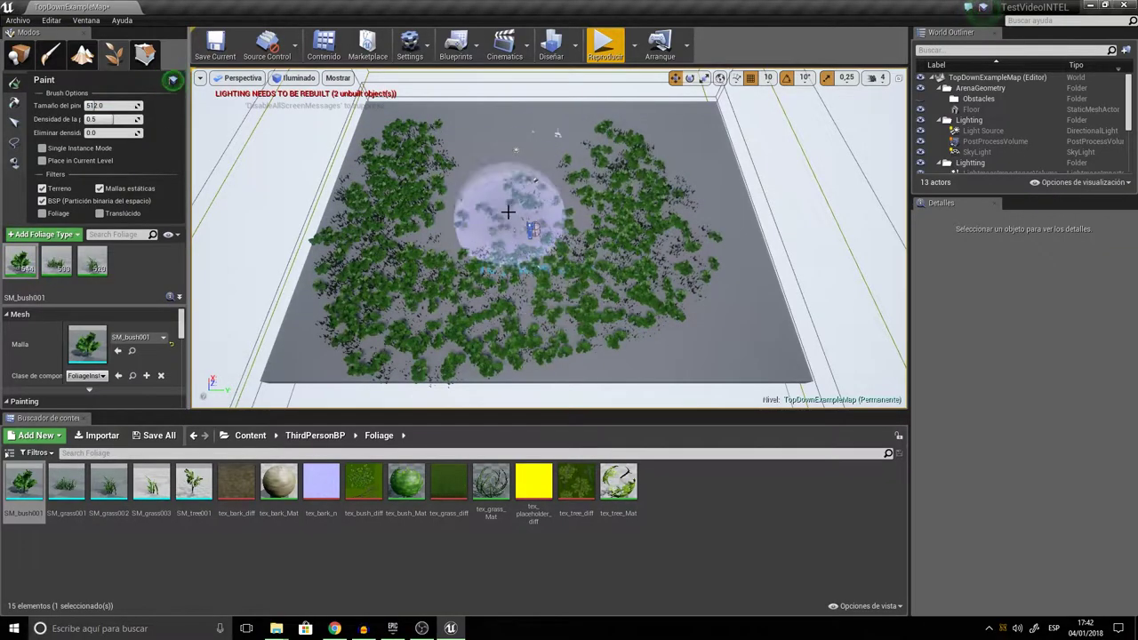
scroll(524, 315, "up", 2)
scroll(524, 316, "up", 5)
mouse_move(528, 313)
right_mouse_down()
mouse_move(551, 307)
mouse_move(552, 196)
mouse_move(547, 258)
mouse_move(569, 303)
mouse_move(578, 369)
mouse_move(590, 342)
right_mouse_up()
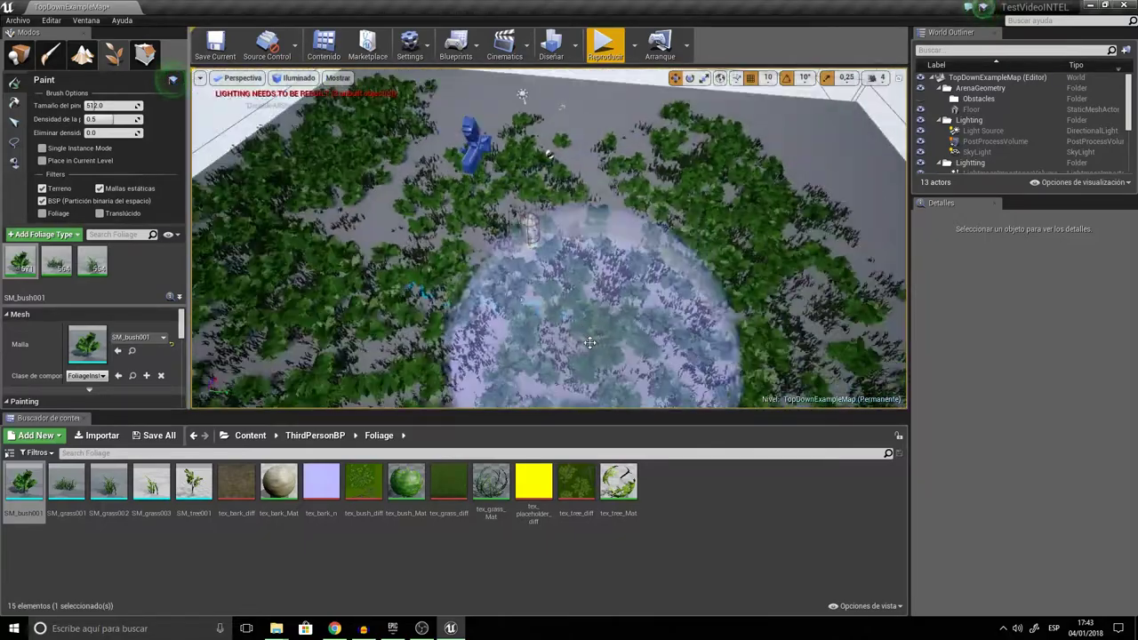
scroll(590, 343, "down", 6)
mouse_move(564, 301)
left_mouse_down()
mouse_move(741, 343)
mouse_move(625, 185)
mouse_move(298, 275)
mouse_move(673, 368)
mouse_move(475, 203)
mouse_move(484, 320)
left_mouse_up()
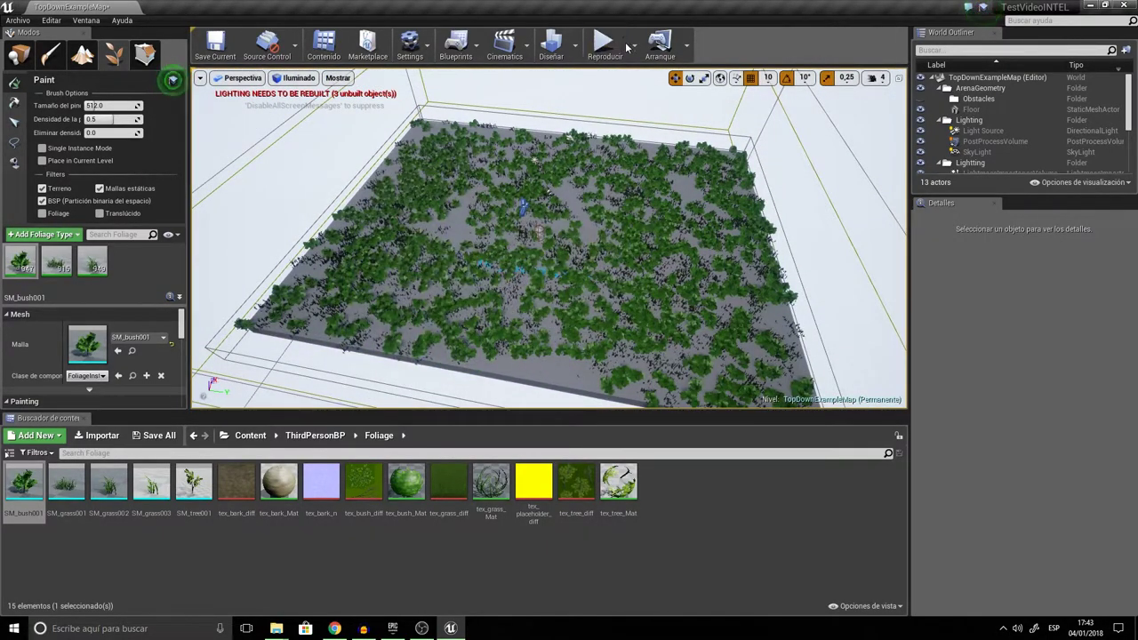
Step: Play the level, move the character through the bushes and grass, and stop the session
left_click(605, 45)
mouse_move(558, 308)
left_mouse_down()
mouse_move(293, 356)
mouse_move(742, 351)
mouse_move(641, 160)
mouse_move(489, 134)
mouse_move(663, 384)
mouse_move(528, 241)
mouse_move(405, 364)
mouse_move(480, 133)
mouse_move(401, 227)
mouse_move(374, 363)
mouse_move(671, 329)
mouse_move(687, 149)
mouse_move(659, 169)
mouse_move(662, 329)
mouse_move(480, 142)
mouse_move(357, 265)
left_mouse_up()
left_click(57, 265)
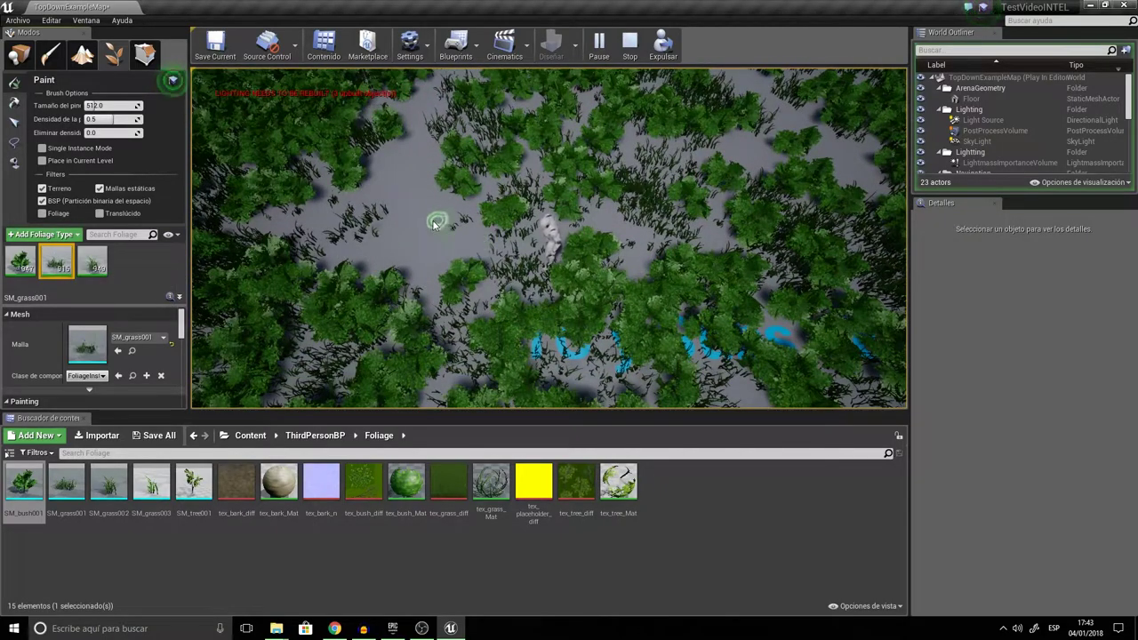
key("Escape")
Step: Paint additional bush and grass foliage over the remaining sparse areas of the floor
scroll(623, 246, "down", 3)
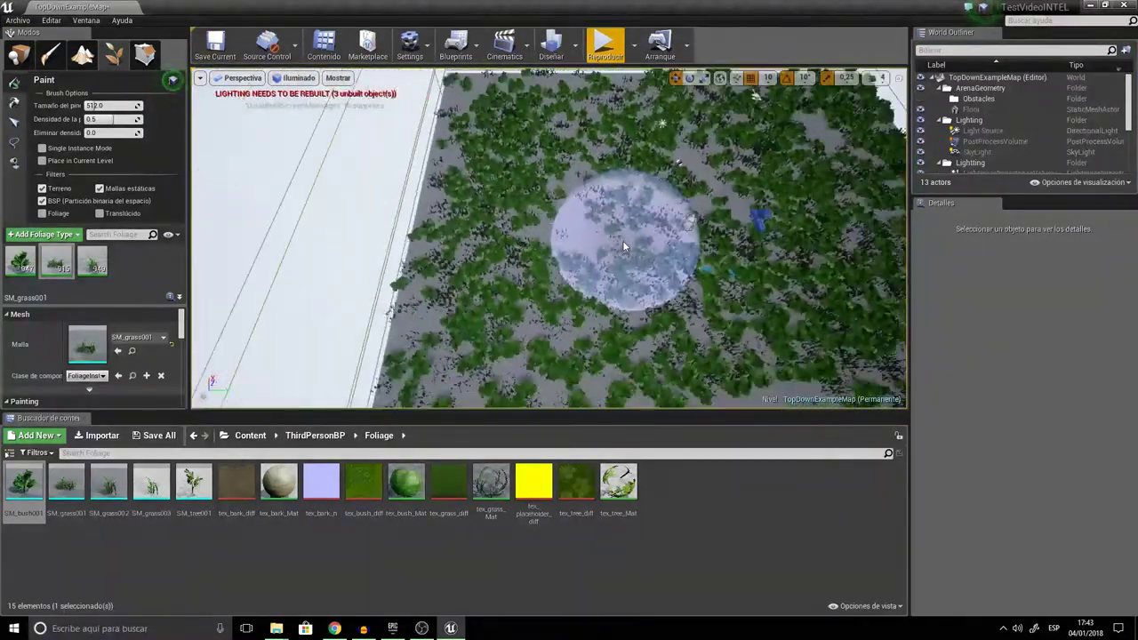
scroll(623, 246, "down", 5)
mouse_move(681, 311)
left_mouse_down()
mouse_move(437, 234)
mouse_move(716, 219)
mouse_move(834, 321)
mouse_move(602, 295)
mouse_move(599, 234)
mouse_move(555, 209)
left_mouse_up()
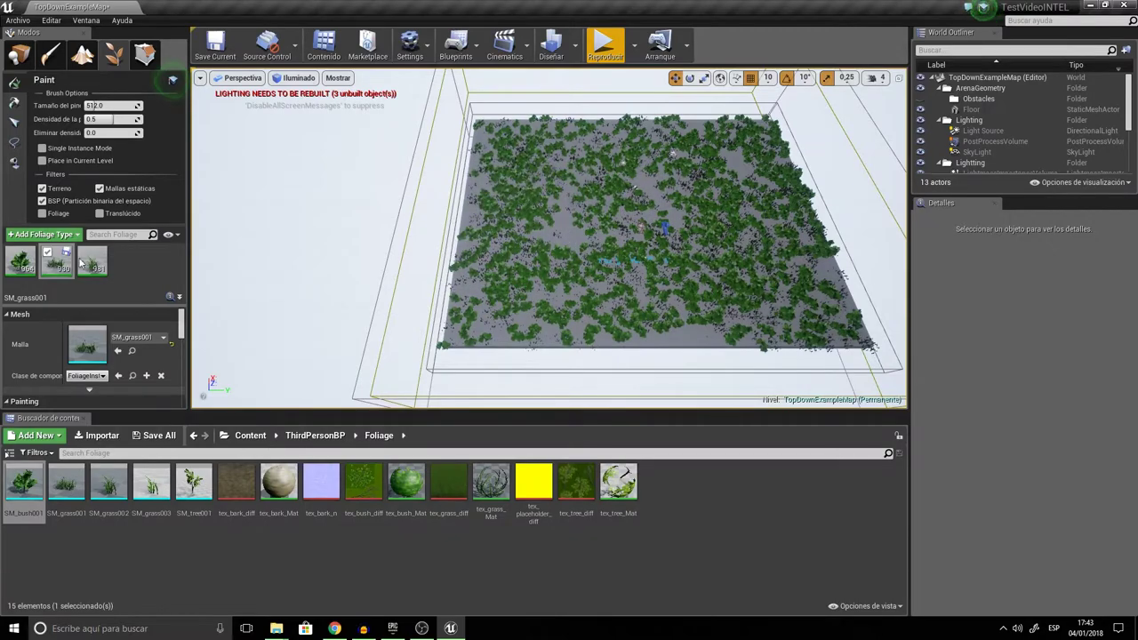
Step: Add SM_tree001 as a foliage type, undo a trial tree stroke, and reduce the brush size to about 156 with paint density 0.2
left_click_drag(194, 484, 129, 262)
left_click(565, 220)
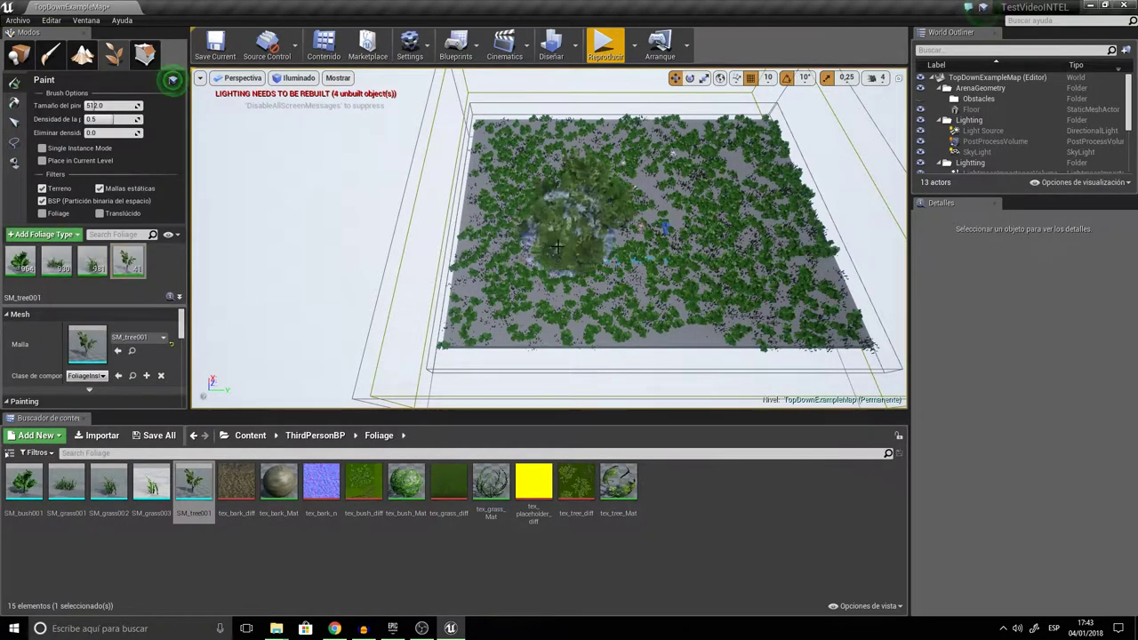
key("ctrl+z")
left_click_drag(100, 105, 91, 105)
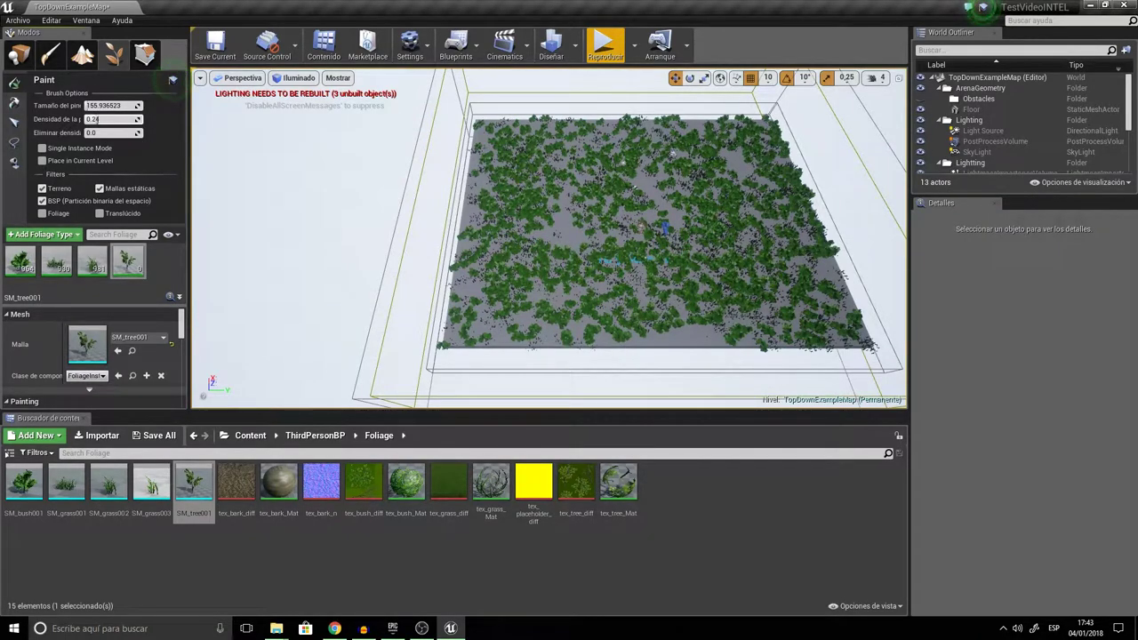
Step: Paint a few scattered SM_tree001 clusters among the bushes in the interior of the floor
scroll(555, 254, "up", 8)
left_click(585, 218)
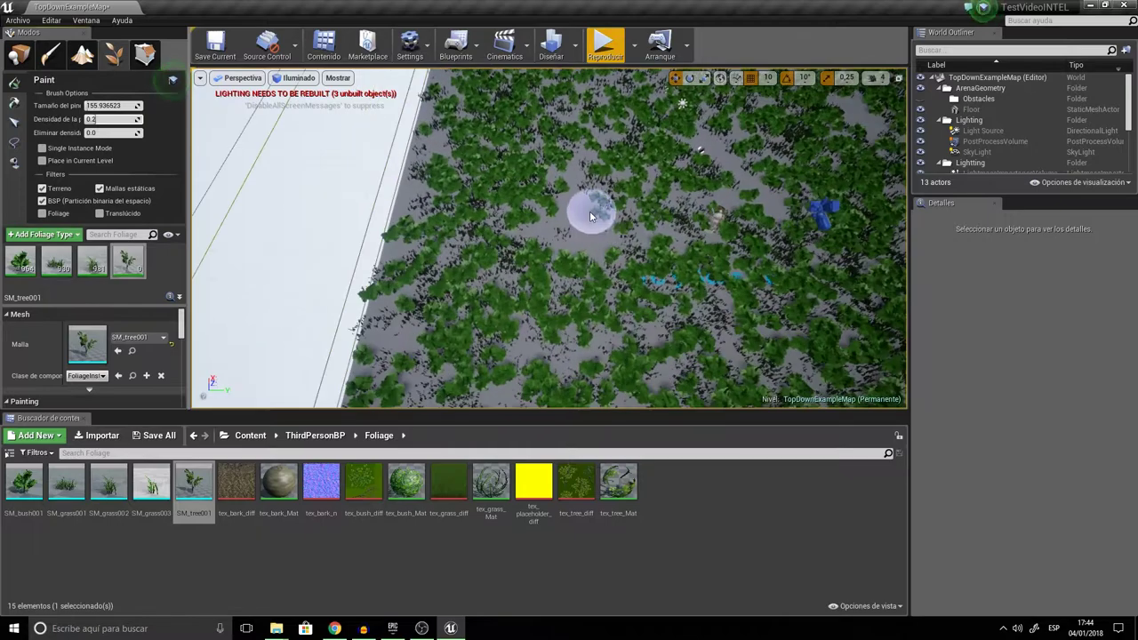
left_click(475, 284)
left_click(579, 360)
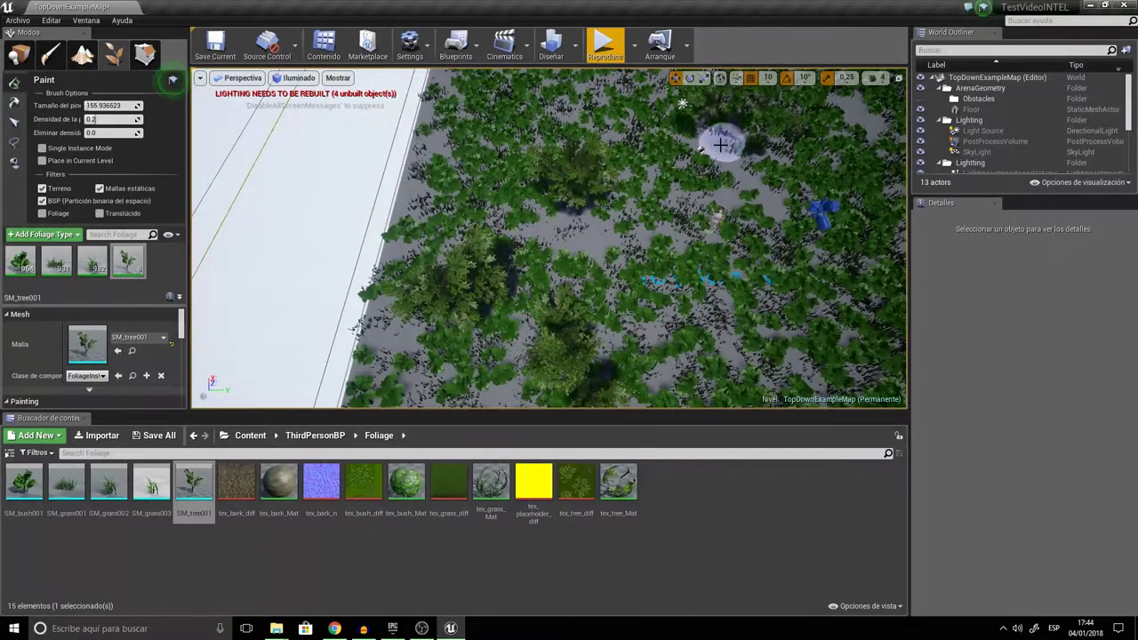
left_click(731, 138)
Step: Paint a border of SM_tree001 trees along all the edges of the floor
scroll(710, 248, "down", 8)
scroll(710, 246, "down", 2)
left_click(485, 160)
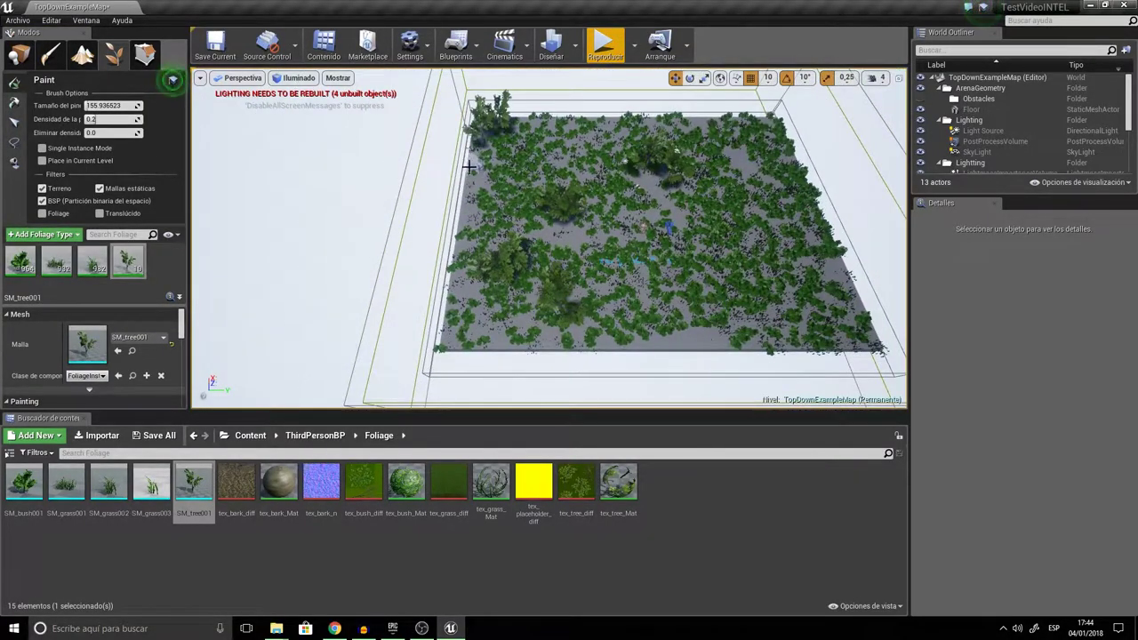
left_click_drag(467, 165, 465, 318)
mouse_move(592, 342)
left_mouse_down()
mouse_move(858, 343)
mouse_move(831, 227)
left_mouse_up()
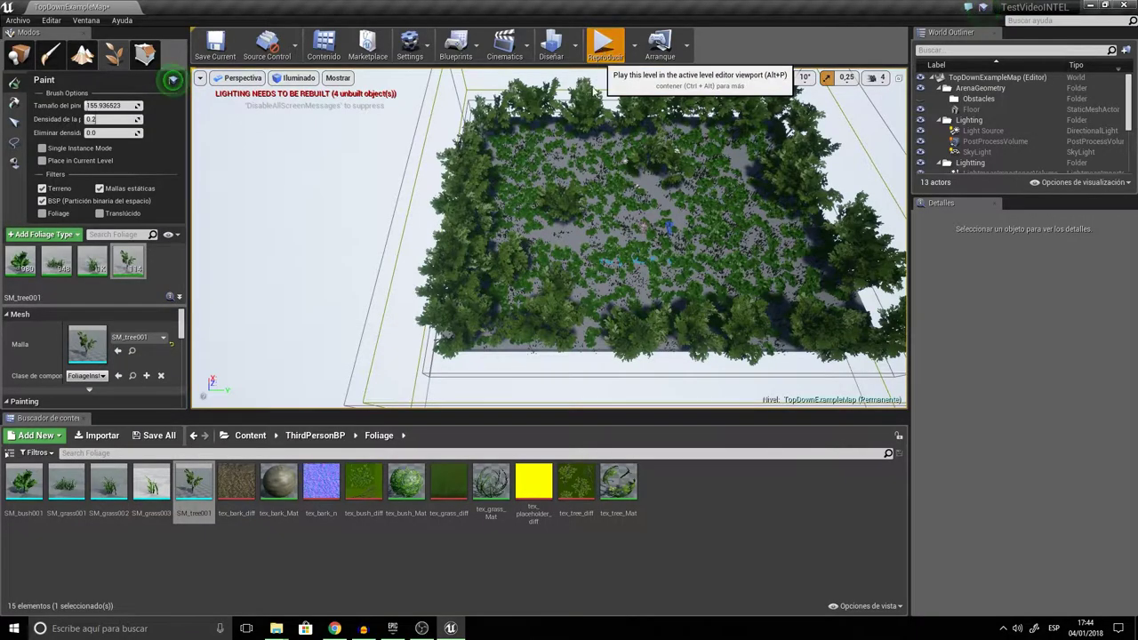
Step: Play the level and walk the character around between the painted trees and bushes
left_click(601, 49)
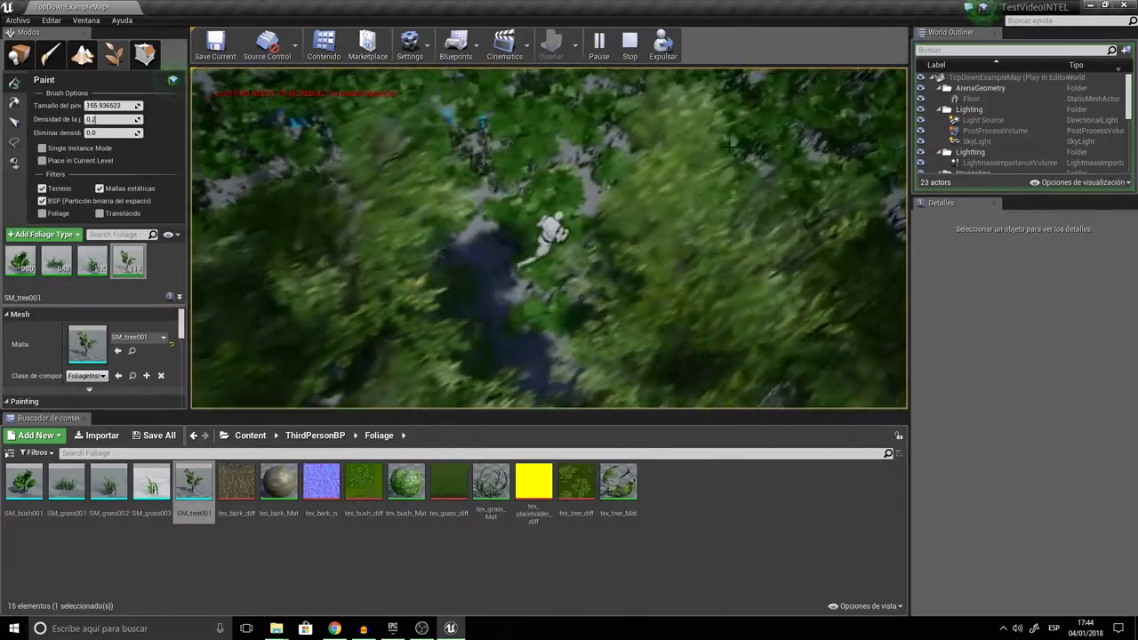
left_click(513, 140)
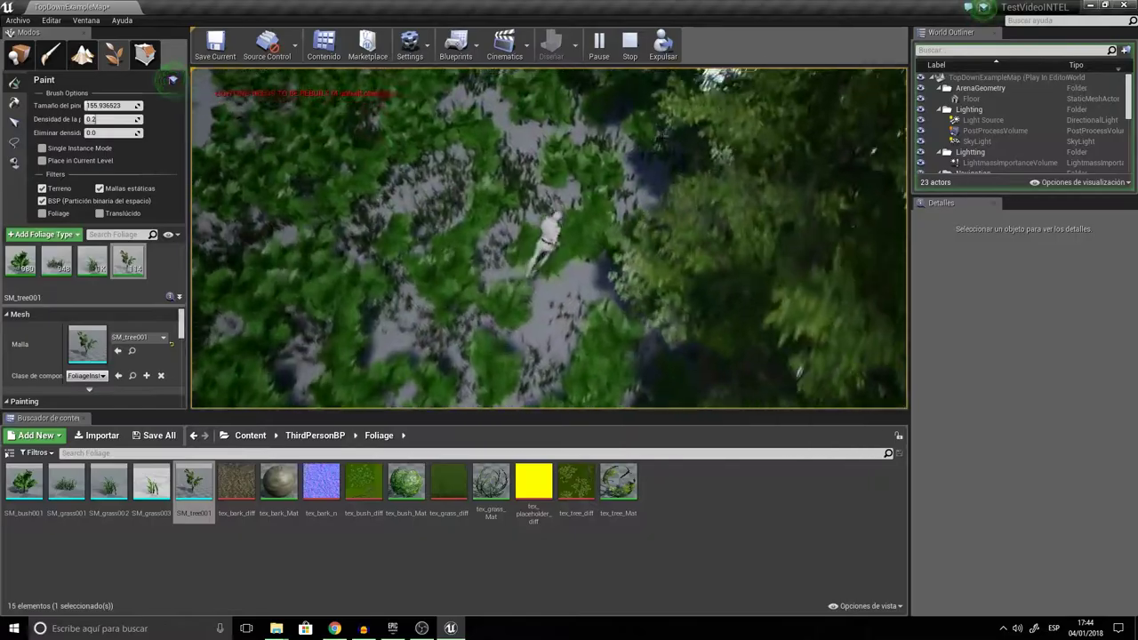
left_click(374, 209)
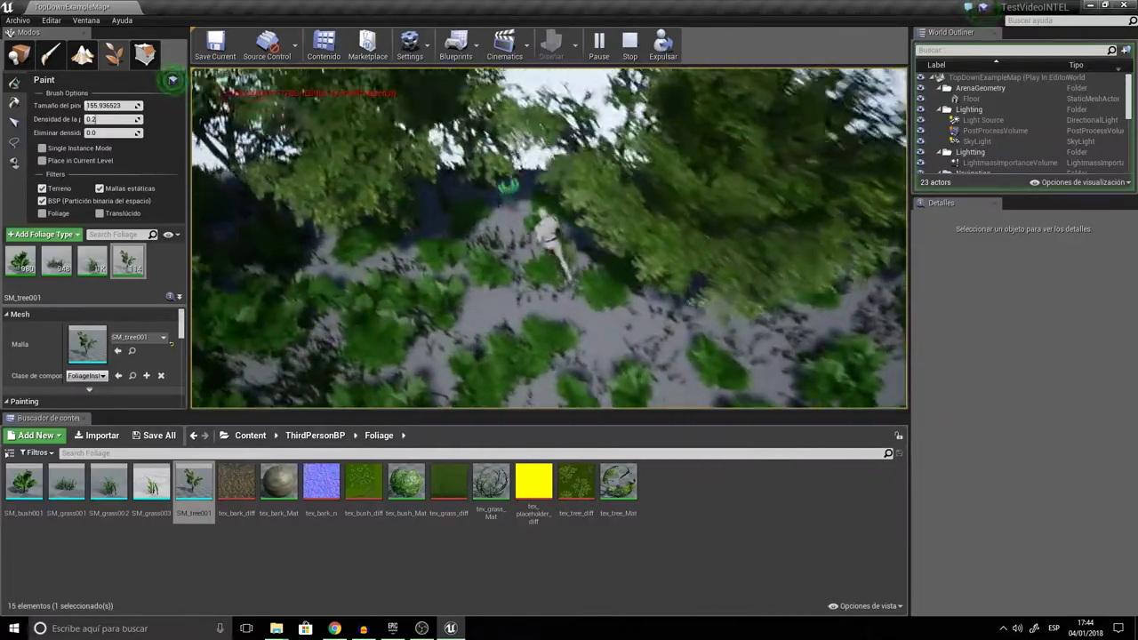
left_click(657, 167)
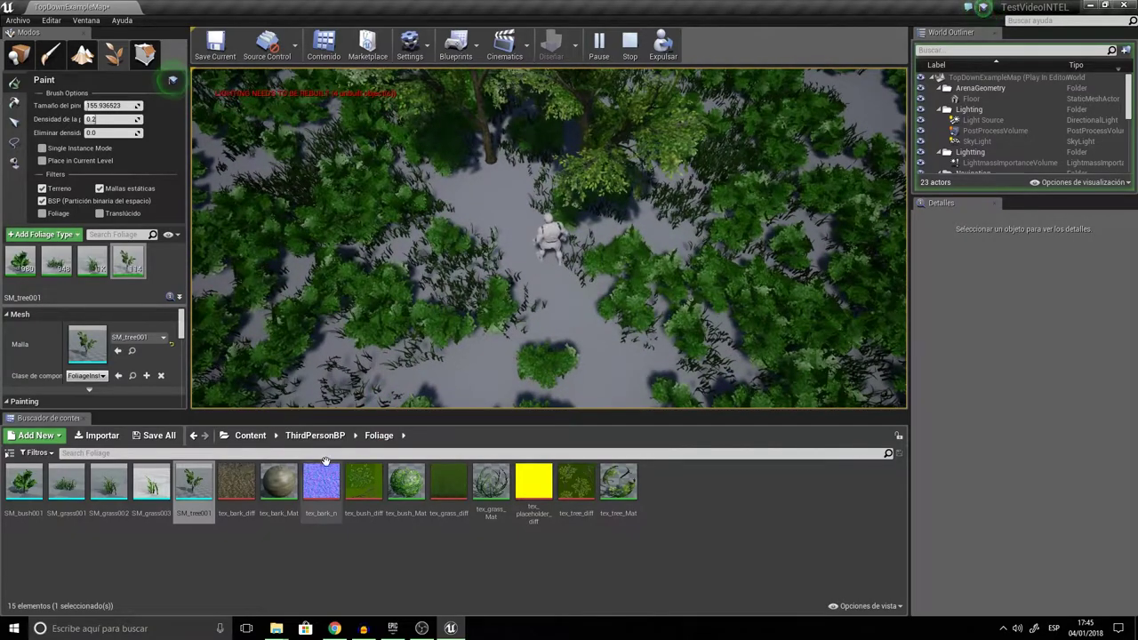
Step: Try to apply the tex_bark_diff texture to the floor while the level is playing, and stop the session
left_click(234, 494)
left_click_drag(234, 494, 558, 321)
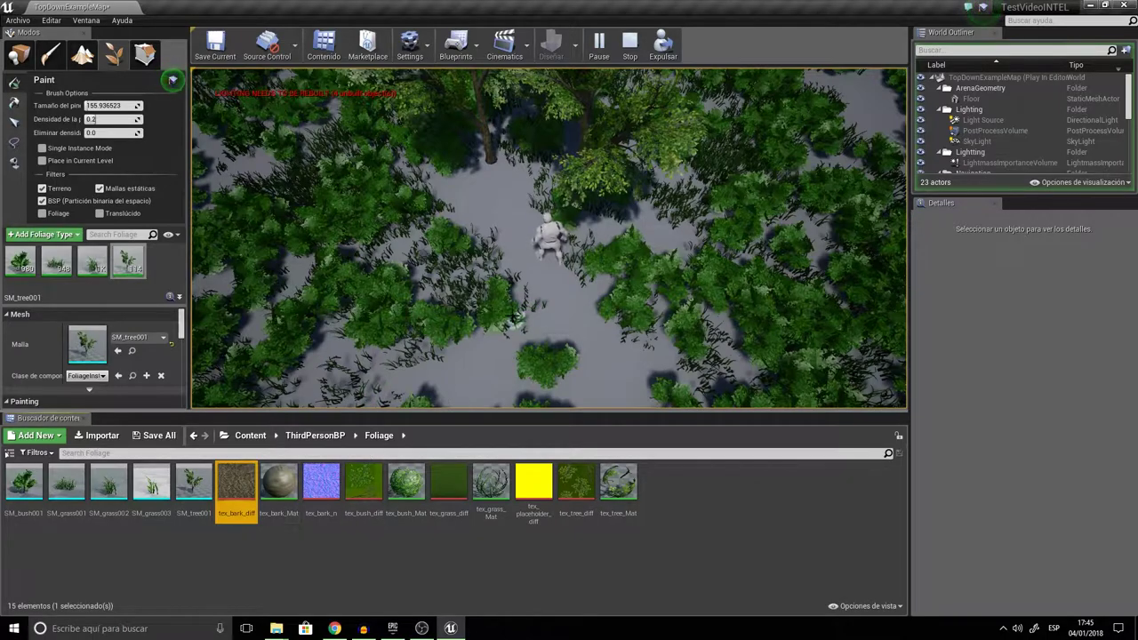
key("Escape")
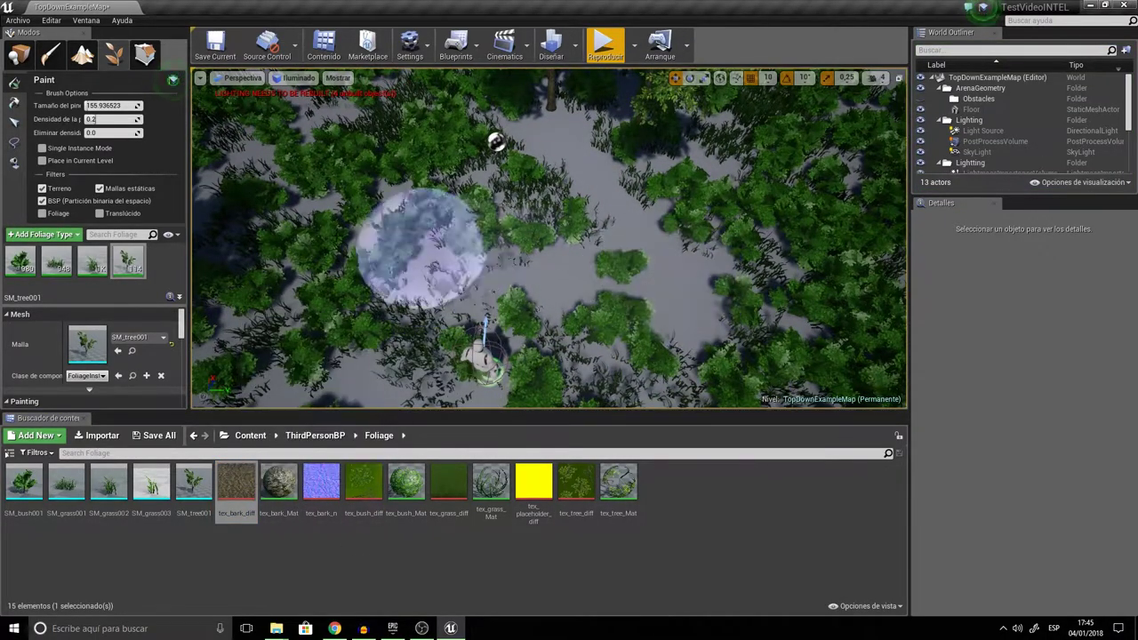
Step: Switch back to Place mode and apply the tex_bark_diff texture to the Floor mesh
left_click(18, 56)
left_click(673, 278)
key("f")
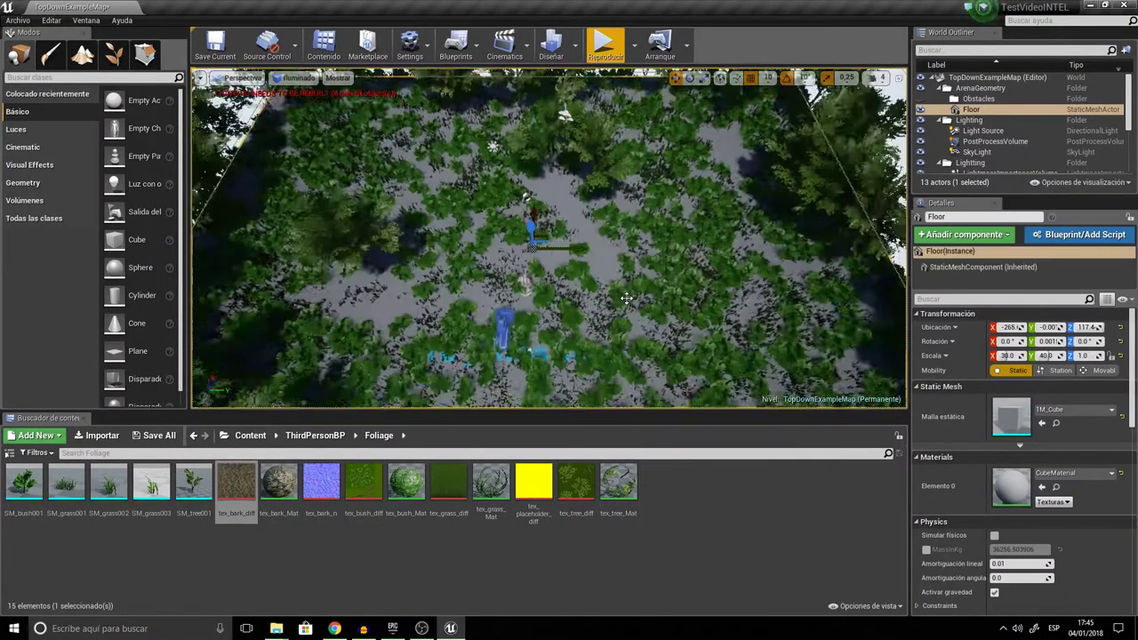
left_click_drag(236, 487, 552, 208)
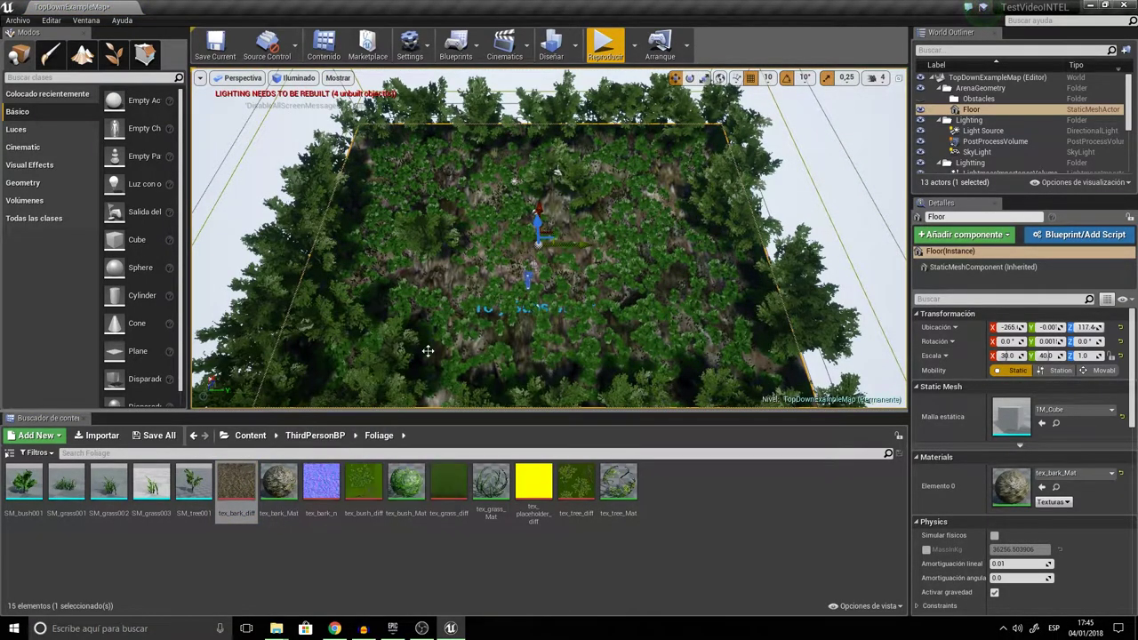
Step: Play the level, walk the character across the bark-textured floor, and stop the session
left_click(603, 45)
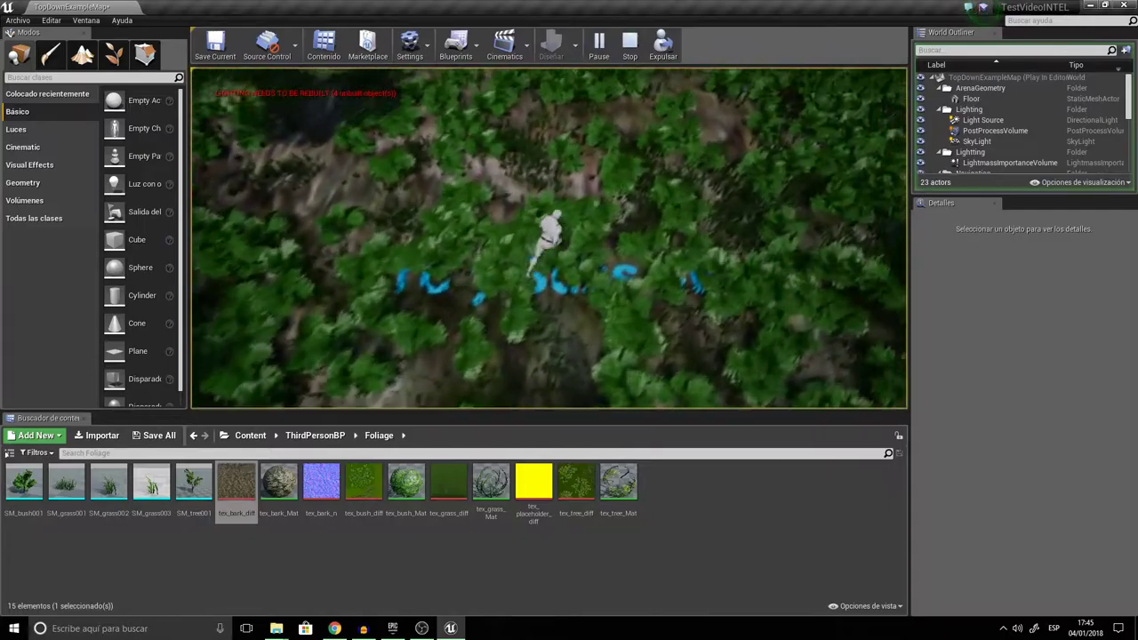
mouse_move(667, 340)
left_mouse_down()
mouse_move(445, 346)
mouse_move(564, 373)
mouse_move(712, 302)
mouse_move(827, 222)
mouse_move(689, 374)
mouse_move(622, 378)
mouse_move(611, 80)
left_mouse_up()
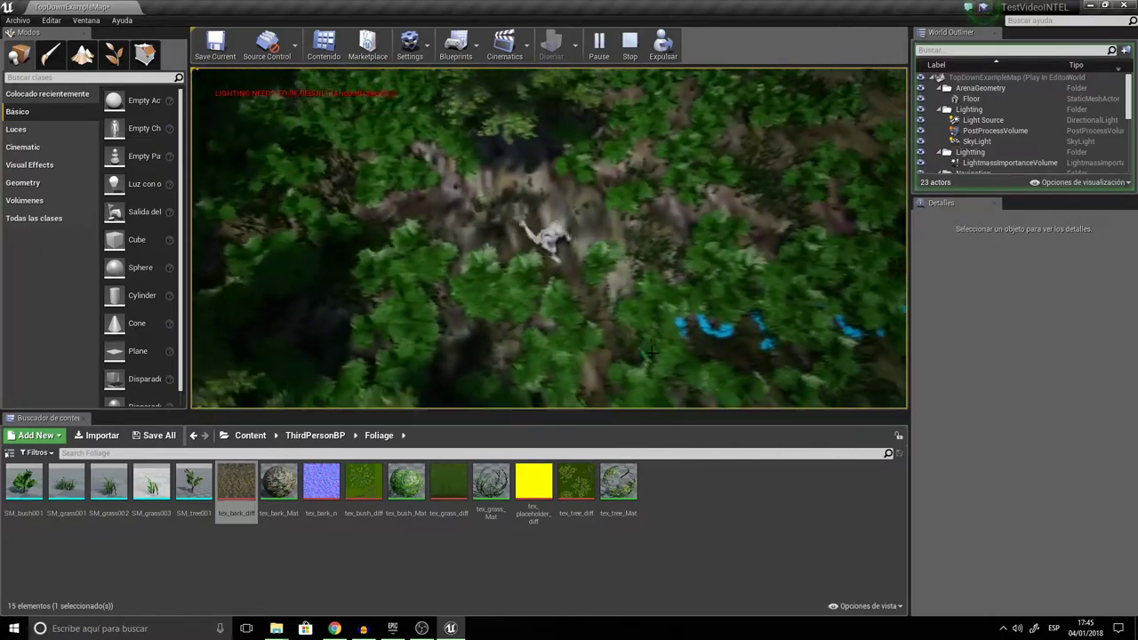
key("Escape")
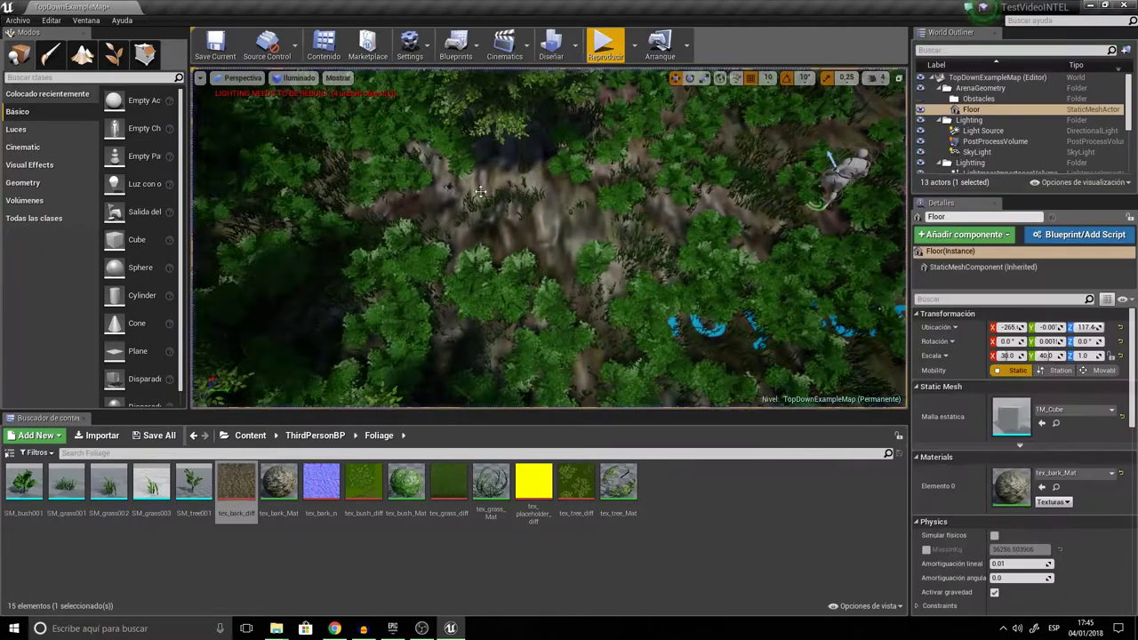
Step: Place an Atmospheric Fog actor from the Visual Effects category in the middle of the forest floor
left_click(28, 131)
left_click(30, 165)
left_click(33, 184)
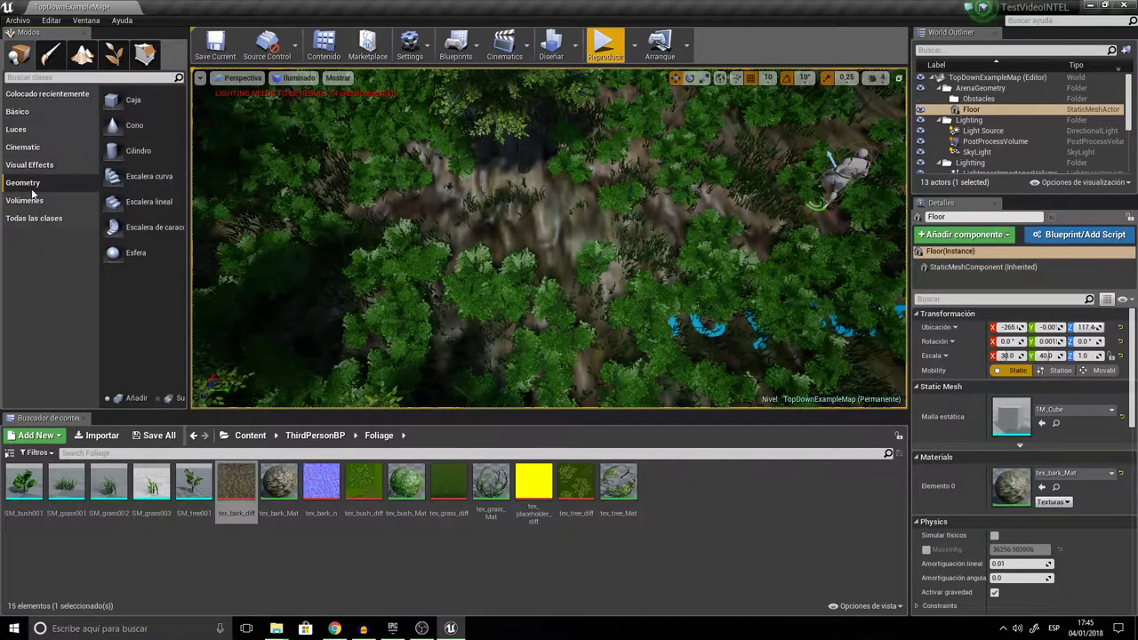
left_click(35, 166)
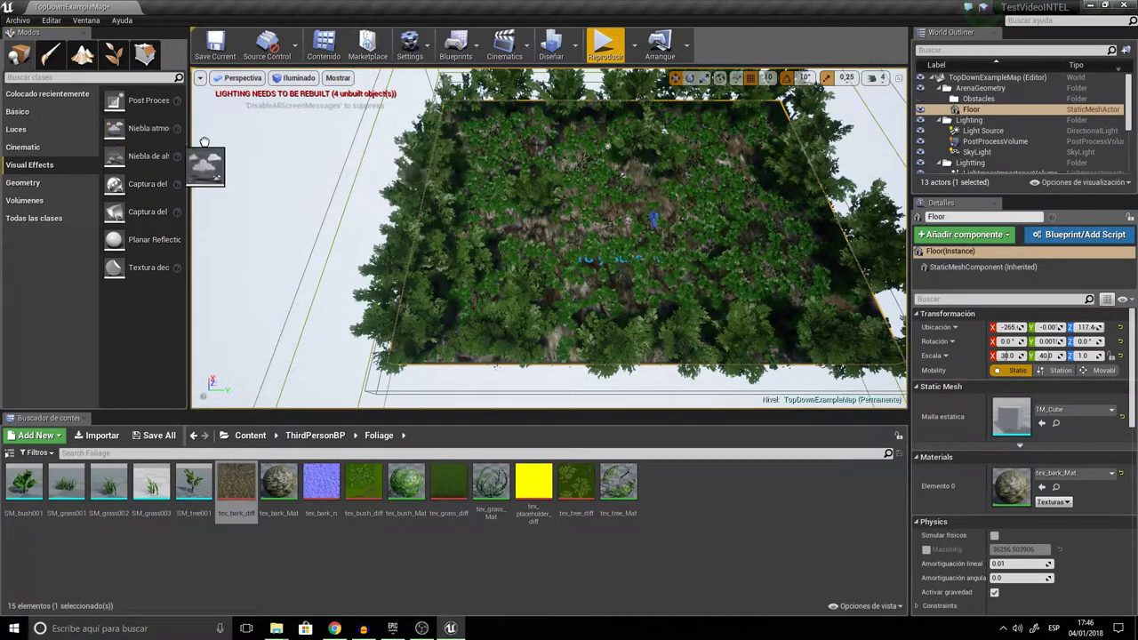
left_click_drag(607, 224, 612, 236)
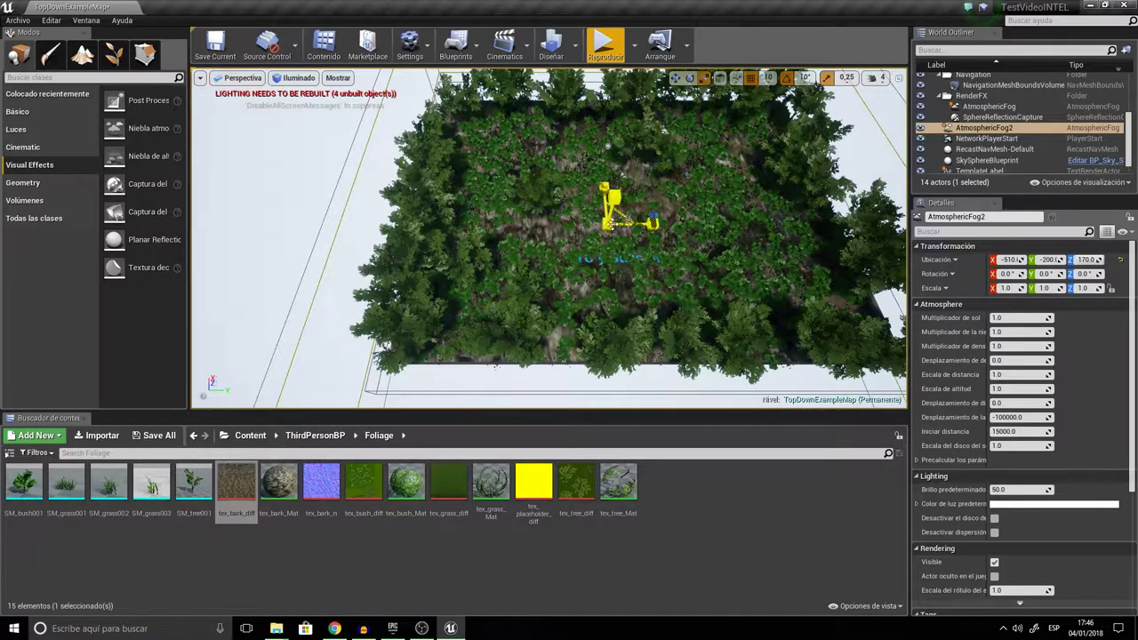
Step: Play the level to check the added fog, stop the session, and stretch the fog actor's Y scale to 8.25
left_click(604, 45)
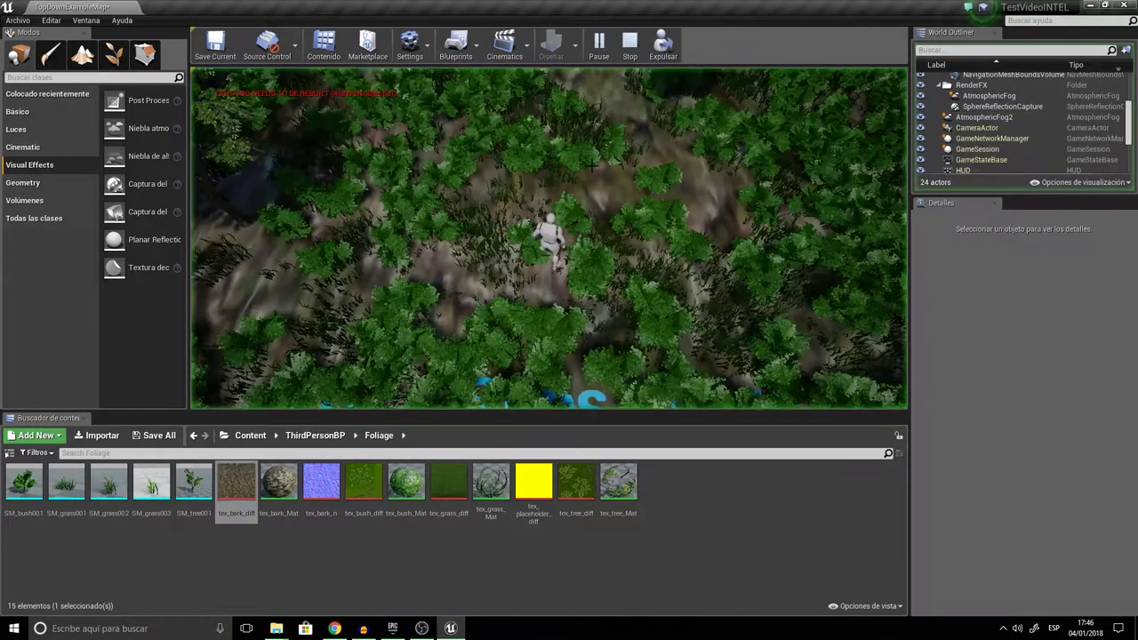
mouse_move(652, 128)
left_mouse_down()
mouse_move(614, 133)
mouse_move(453, 284)
mouse_move(409, 213)
mouse_move(539, 98)
mouse_move(614, 133)
mouse_move(658, 240)
mouse_move(638, 330)
mouse_move(489, 366)
left_mouse_up()
key("Escape")
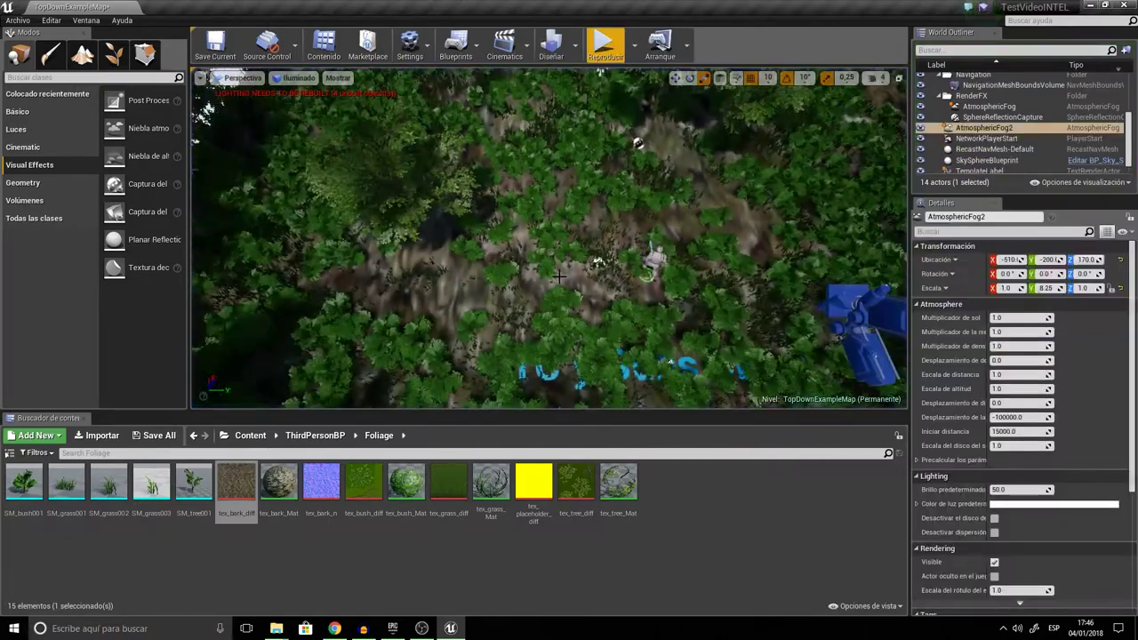
Step: Review the AtmosphericFog2 settings and delete that actor from the level
left_click(572, 252)
left_click(884, 169)
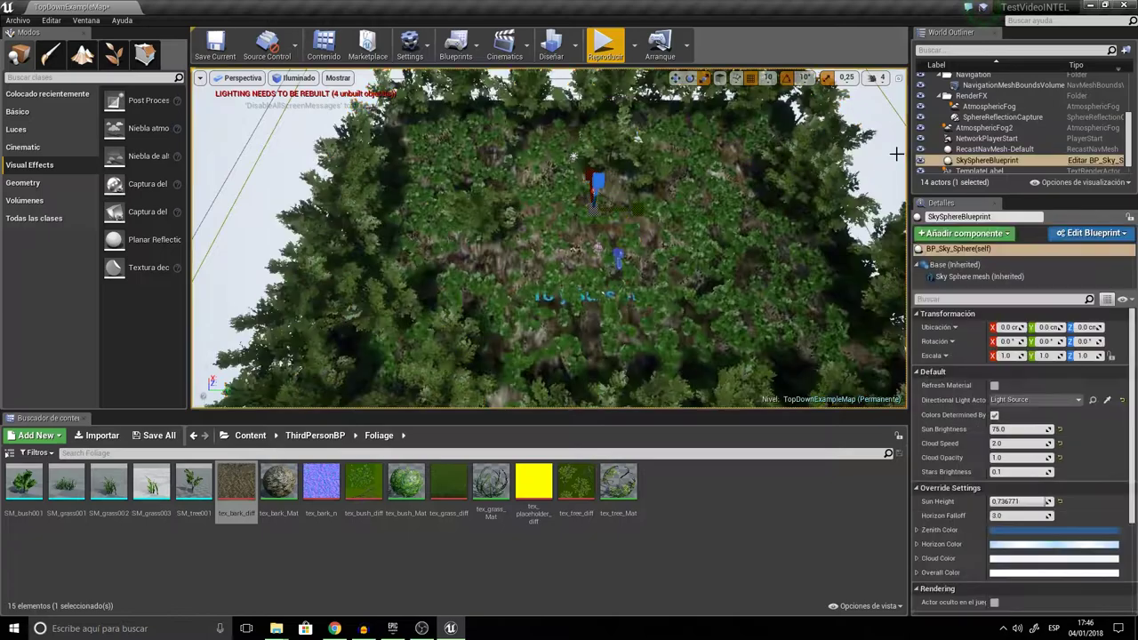
scroll(1021, 143, "down", 1)
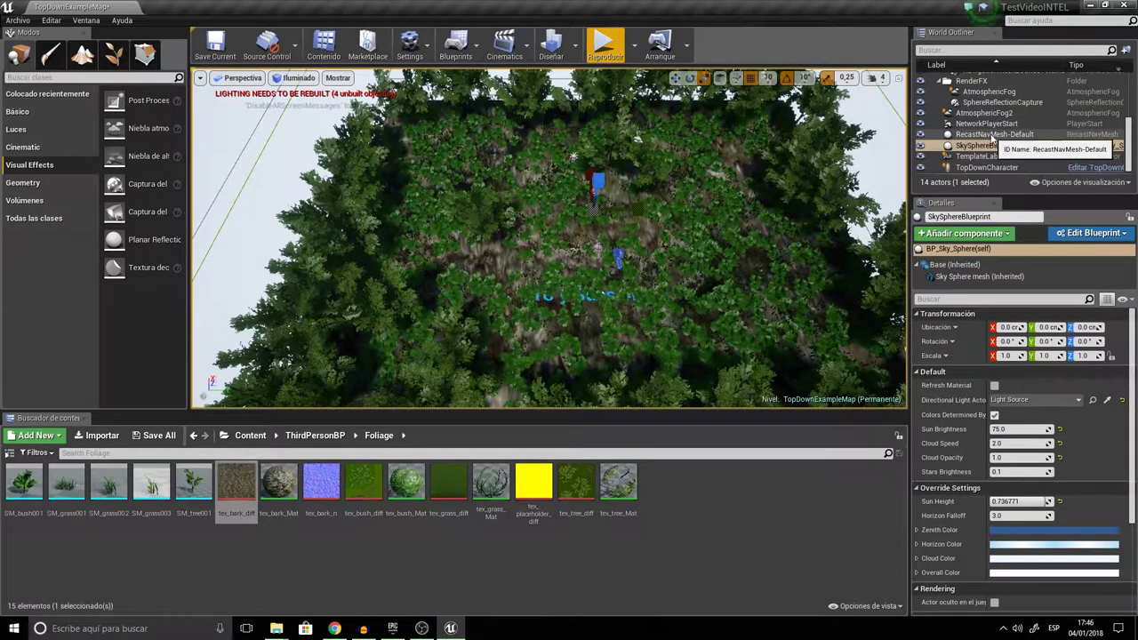
left_click(984, 113)
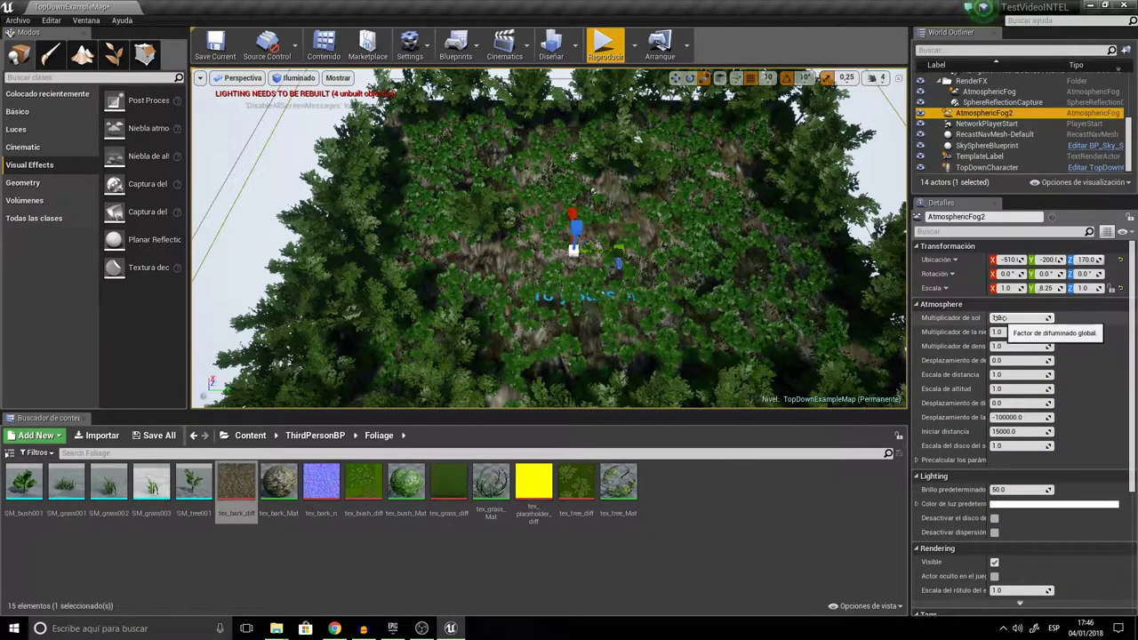
scroll(999, 319, "down", 5)
key("Delete")
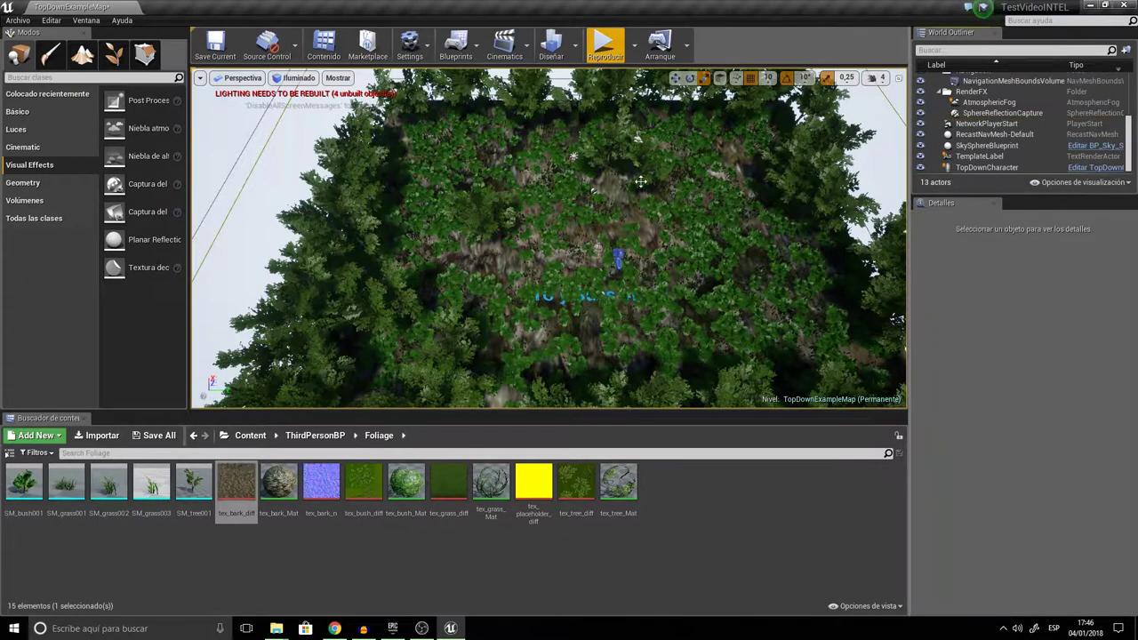
Step: Play the level again without the extra fog actor and stop the session
scroll(993, 156, "up", 1)
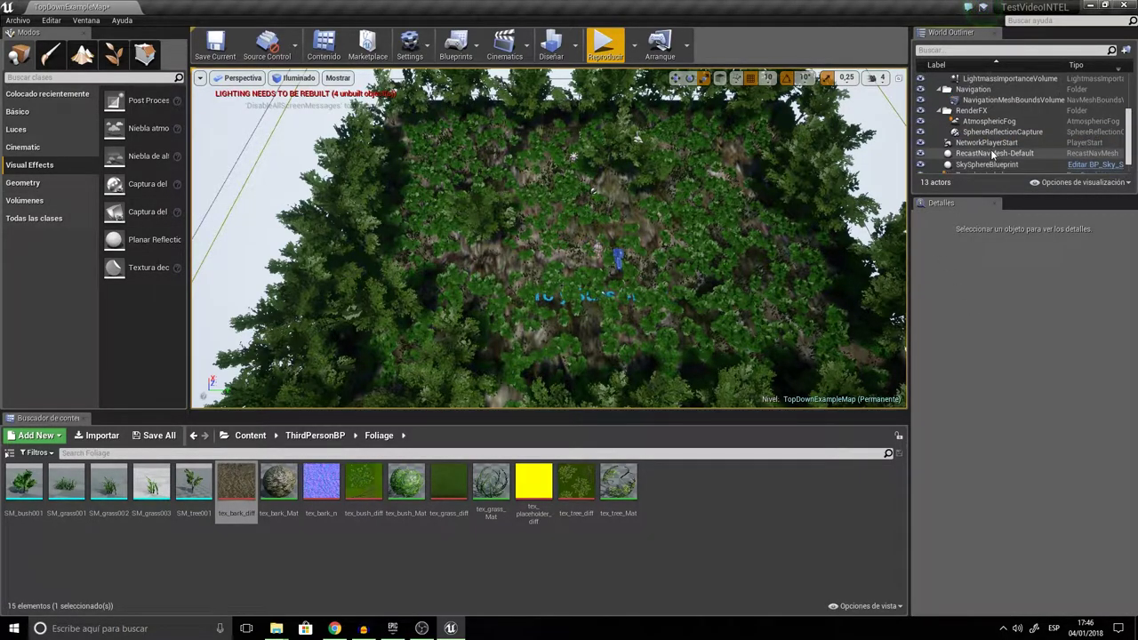
left_click(598, 59)
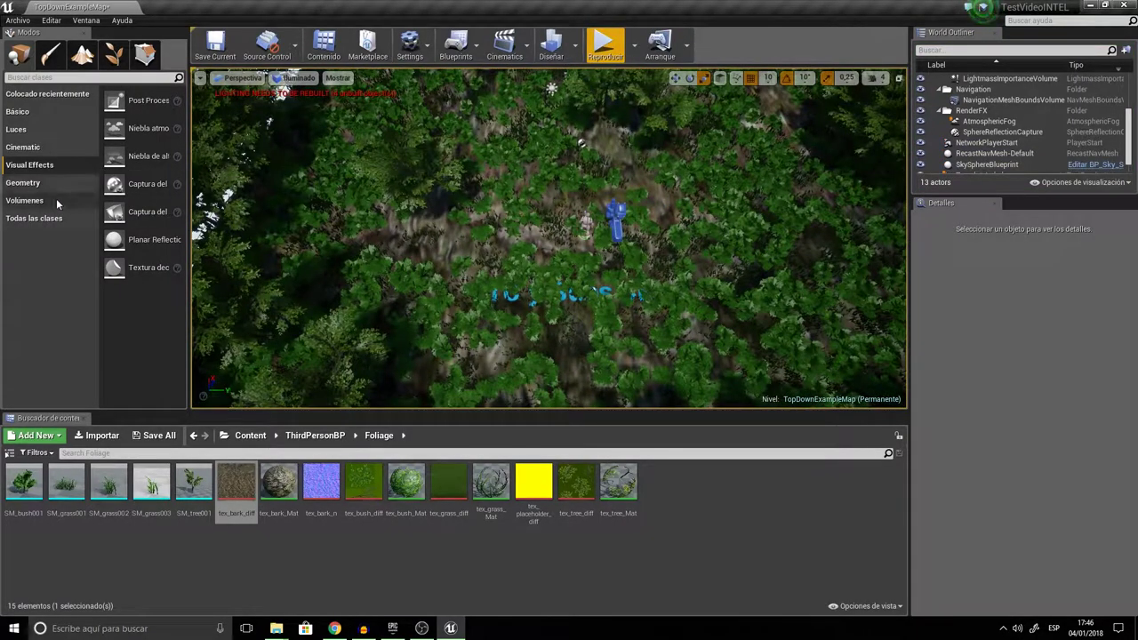
left_click(25, 114)
scroll(136, 247, "down", 1)
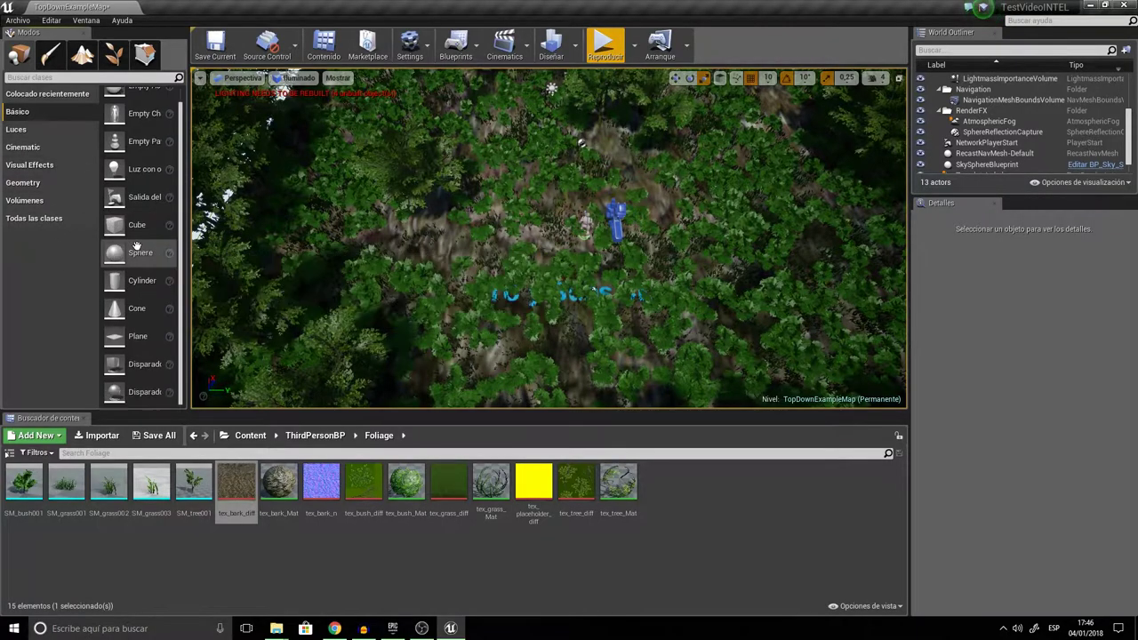
left_click(36, 217)
left_click(33, 202)
left_click(36, 166)
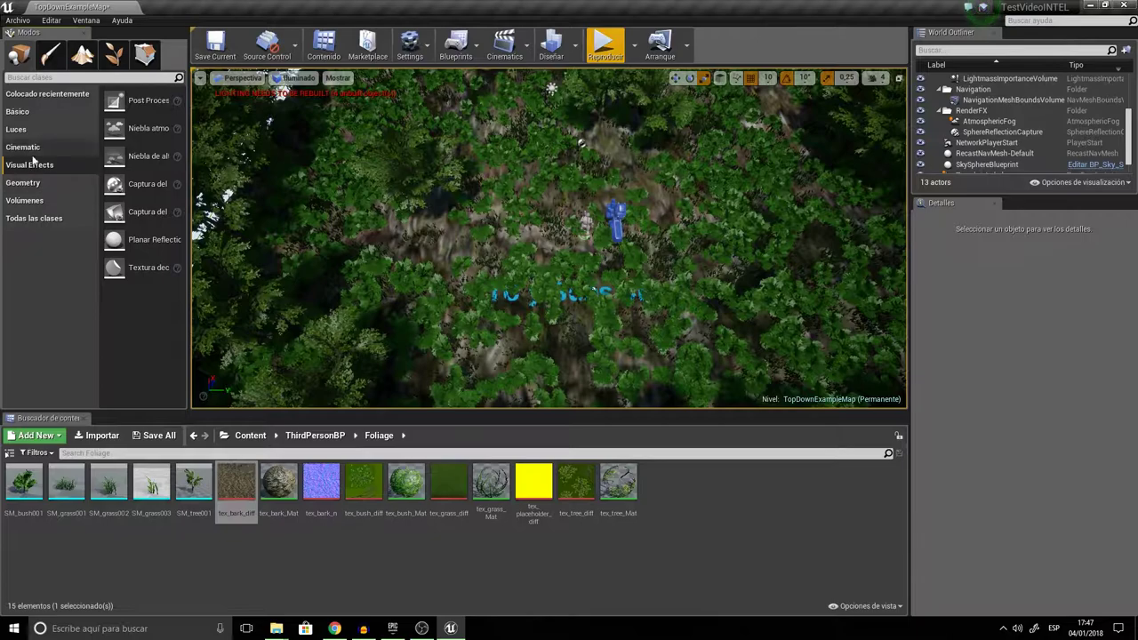
left_click(81, 55)
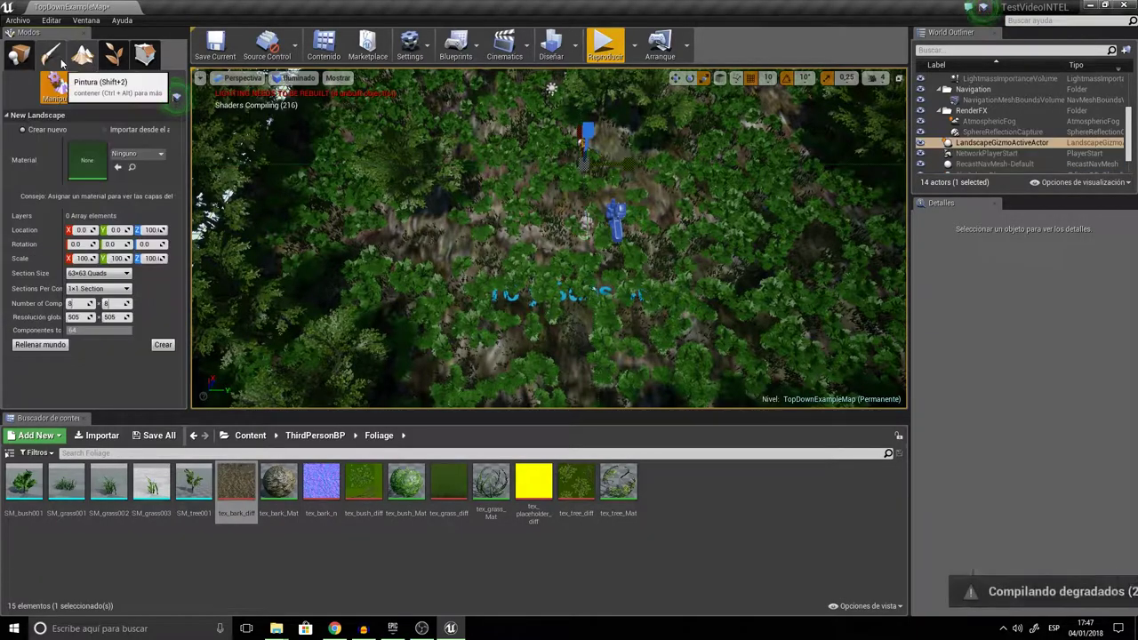
left_click(55, 57)
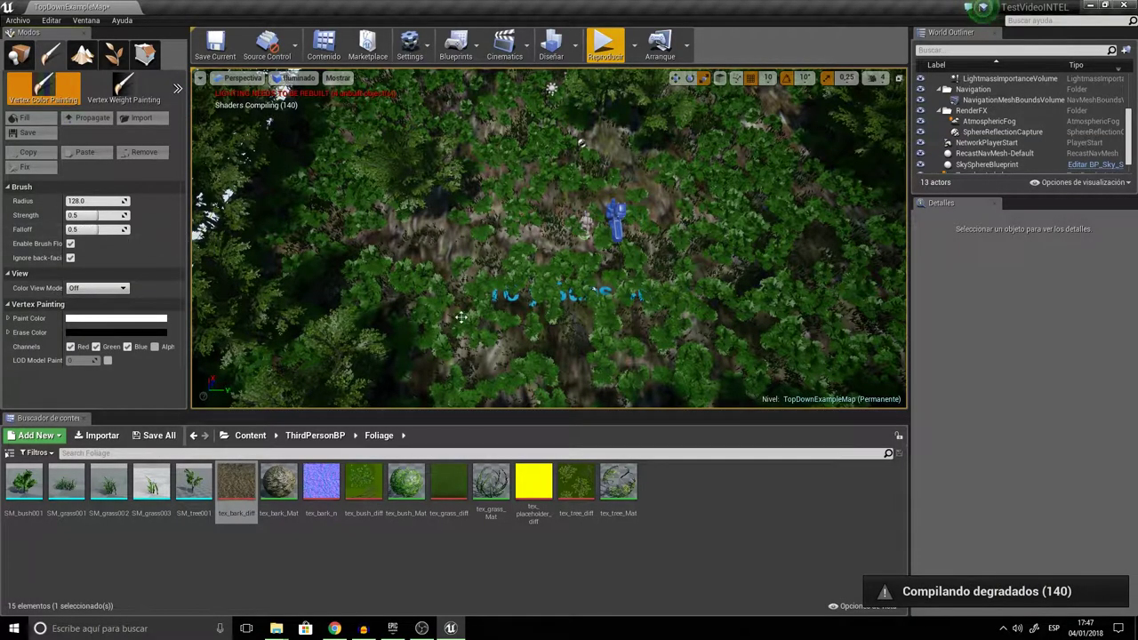
scroll(460, 317, "down", 10)
right_click_drag(460, 317, 365, 249)
right_click_drag(550, 240, 492, 199)
key("w")
Step: Return to Place mode, show the Visual Effects category, and widen the Modes panel to fit the full item names
left_click(19, 56)
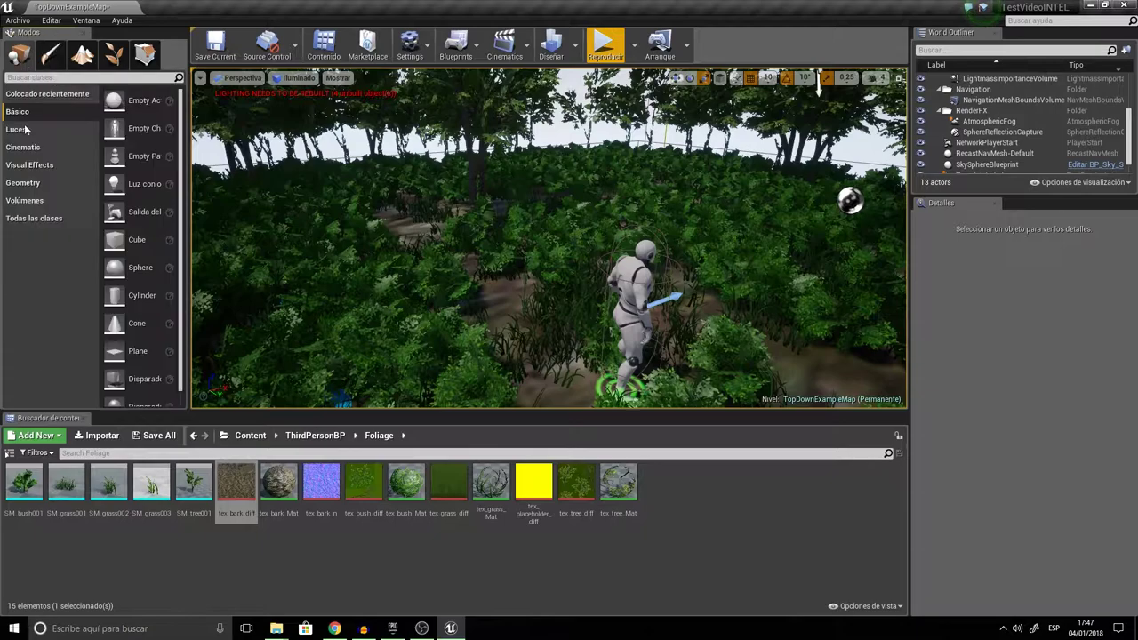
scroll(109, 154, "down", 1)
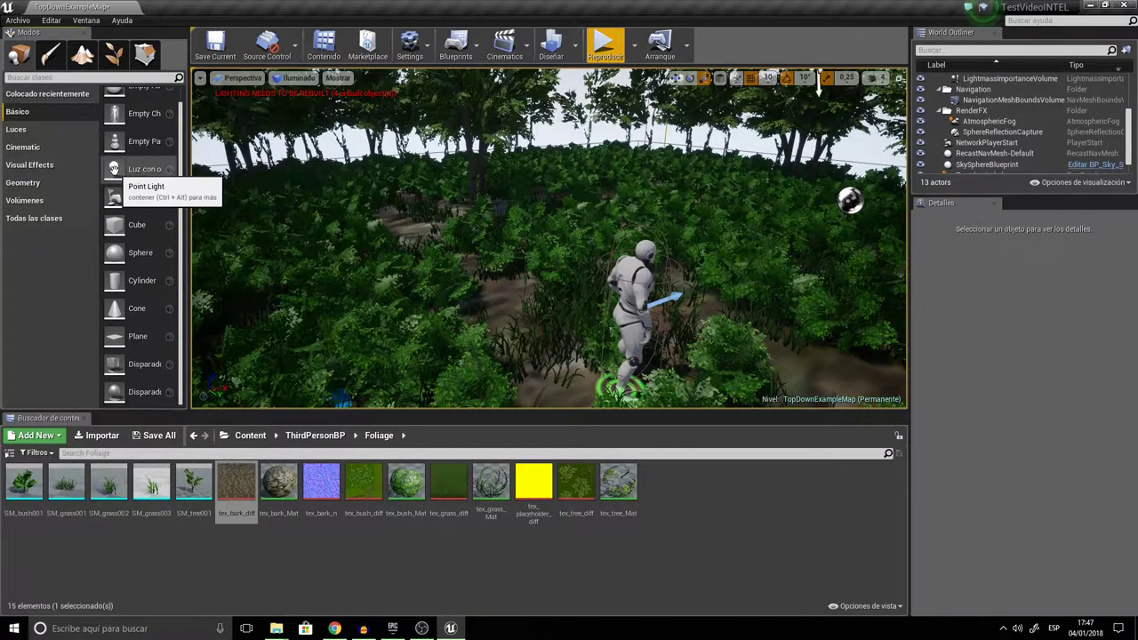
left_click(33, 167)
left_click_drag(189, 150, 275, 150)
Step: Browse the ThirdPersonBP, Geometry and Mannequin content folders and return to the Content root
left_click(250, 436)
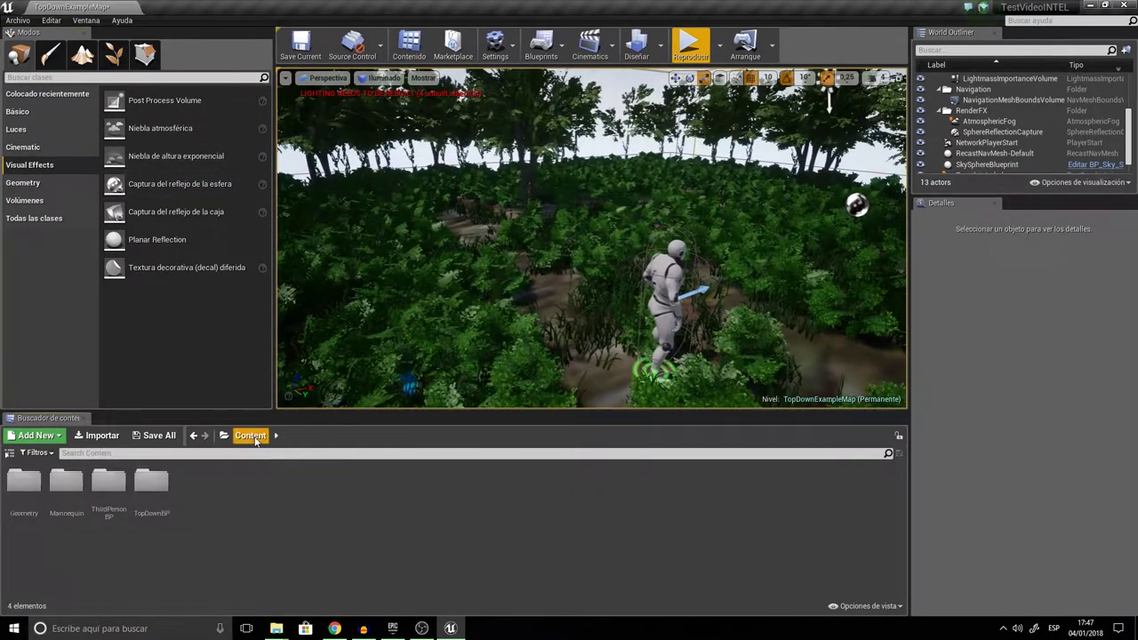
double_click(107, 485)
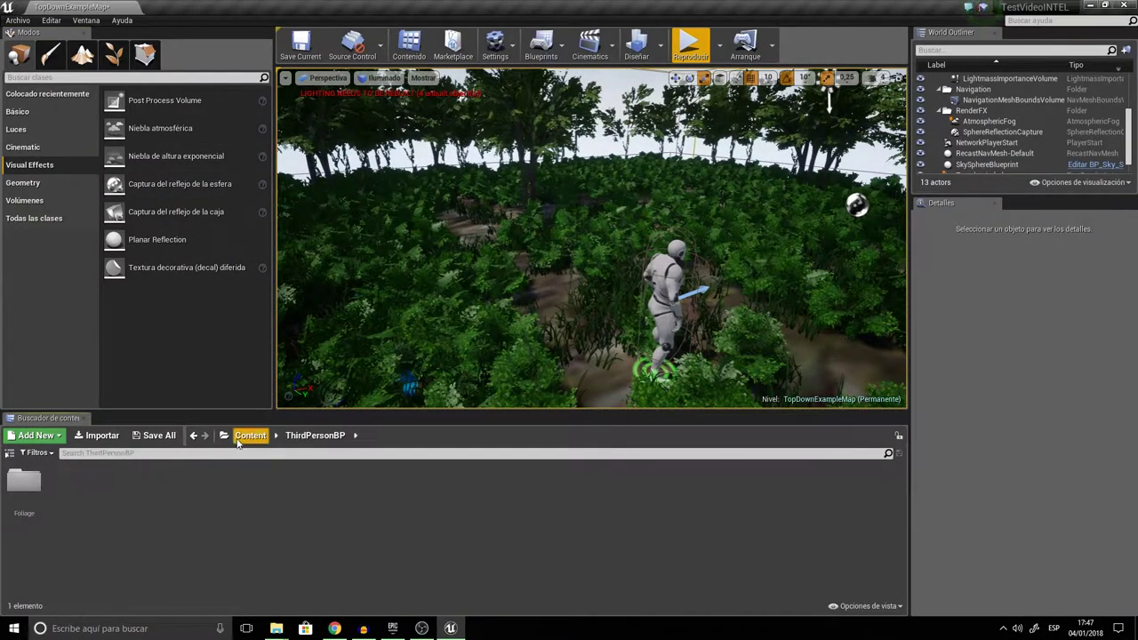
double_click(24, 484)
double_click(24, 484)
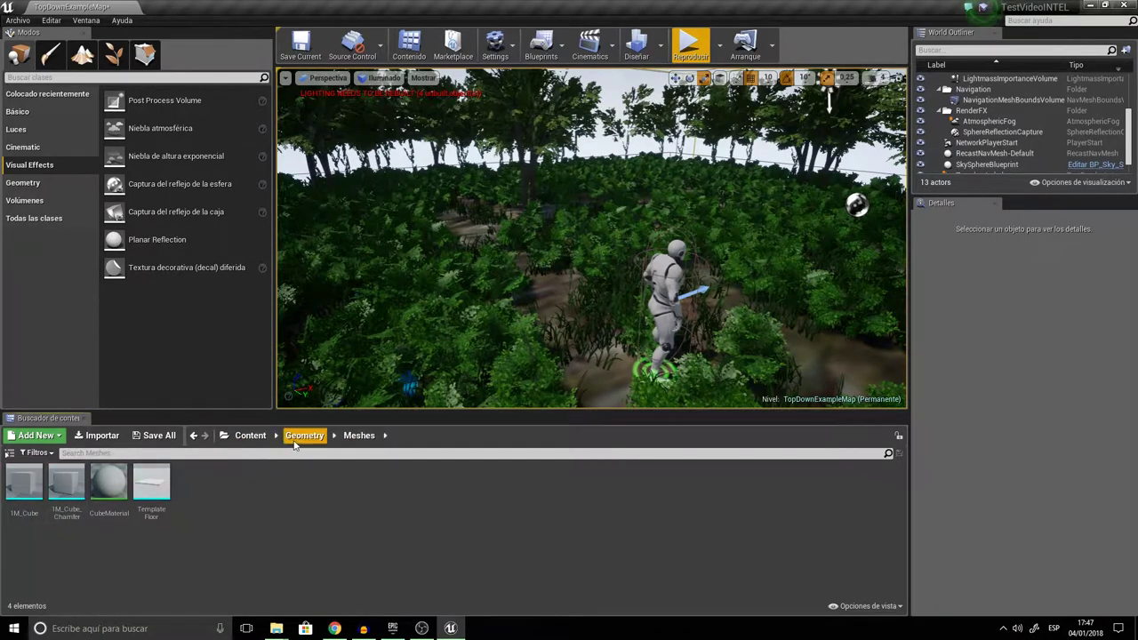
left_click(250, 435)
double_click(67, 485)
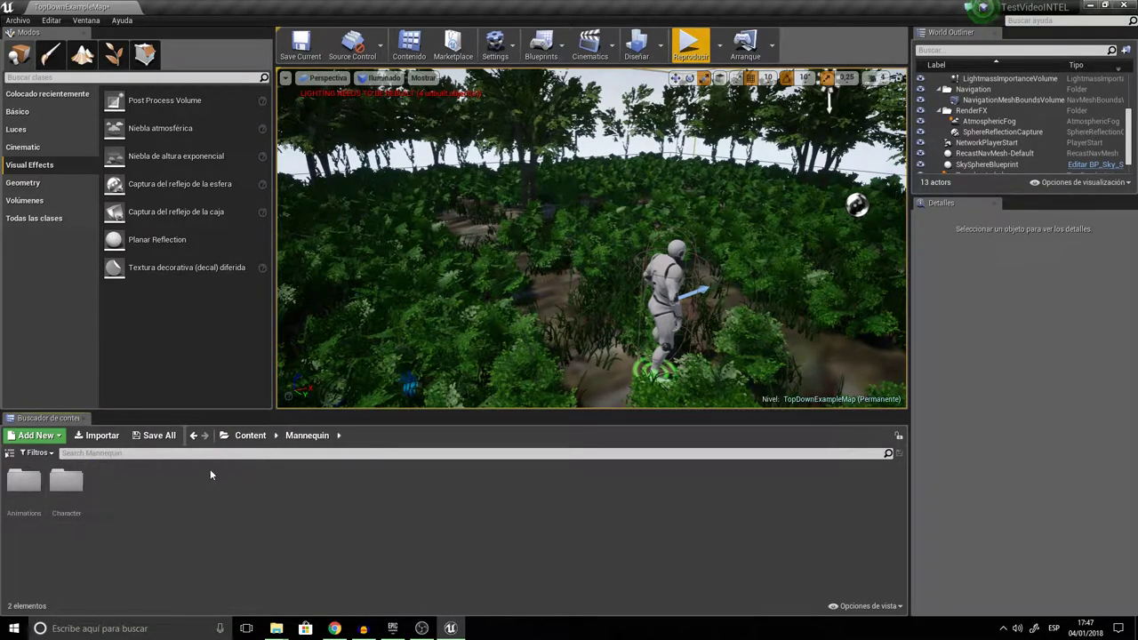
left_click(250, 436)
Step: Play the forest level once more, run the character through the foliage, and stop the session
right_click_drag(644, 239, 613, 192)
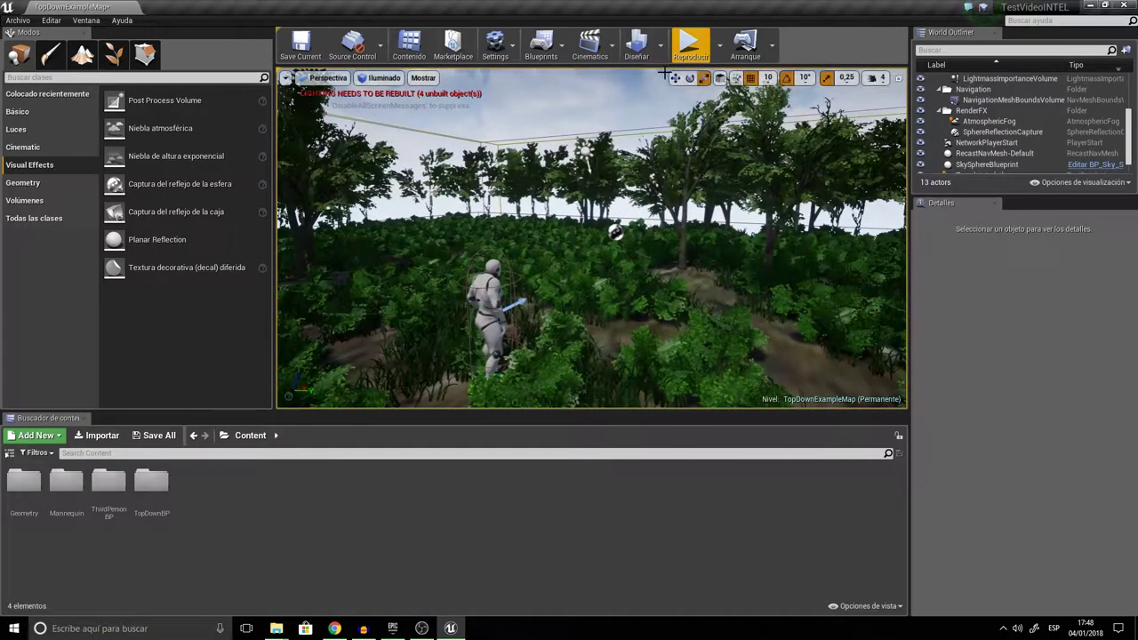
left_click(691, 45)
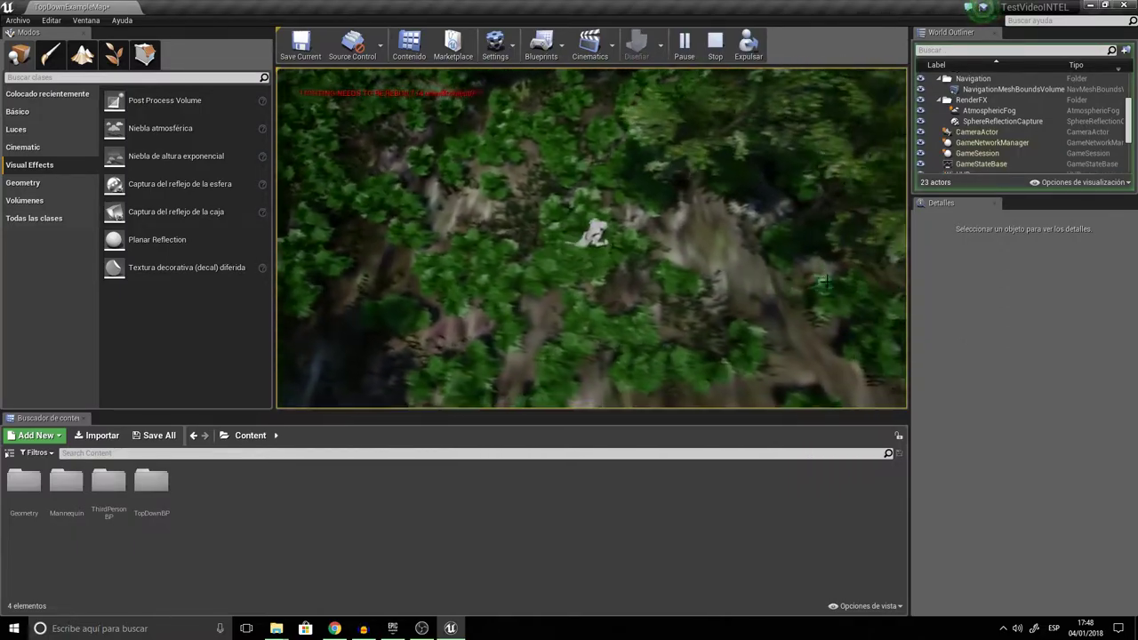
key("Escape")
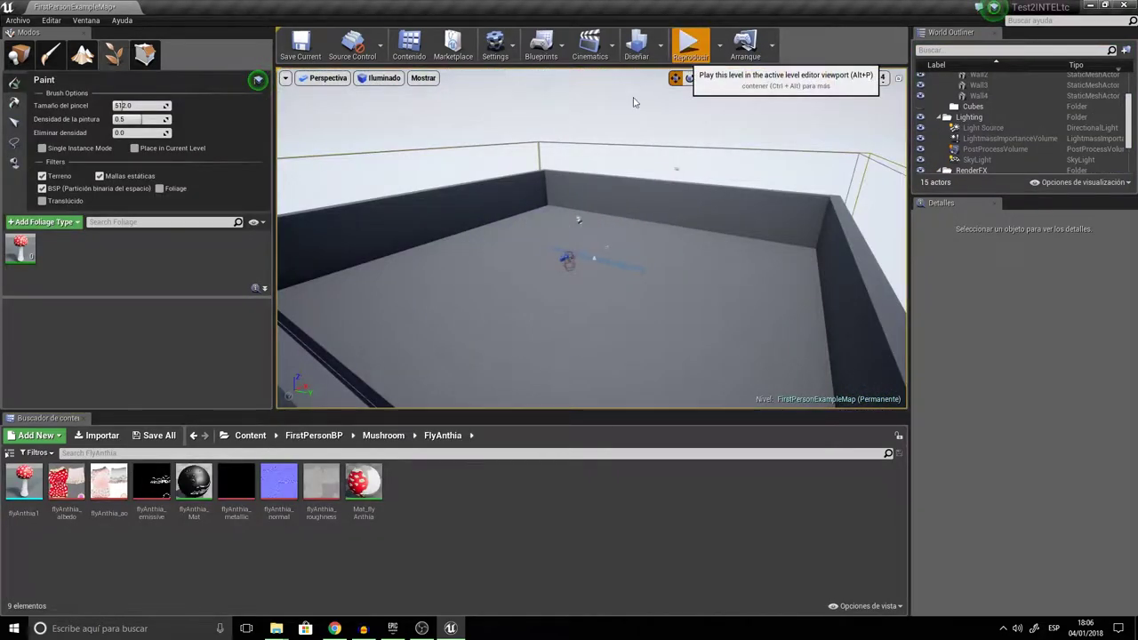
Step: Play the FirstPersonExampleMap level, move around the empty arena, and stop the session
left_click(690, 44)
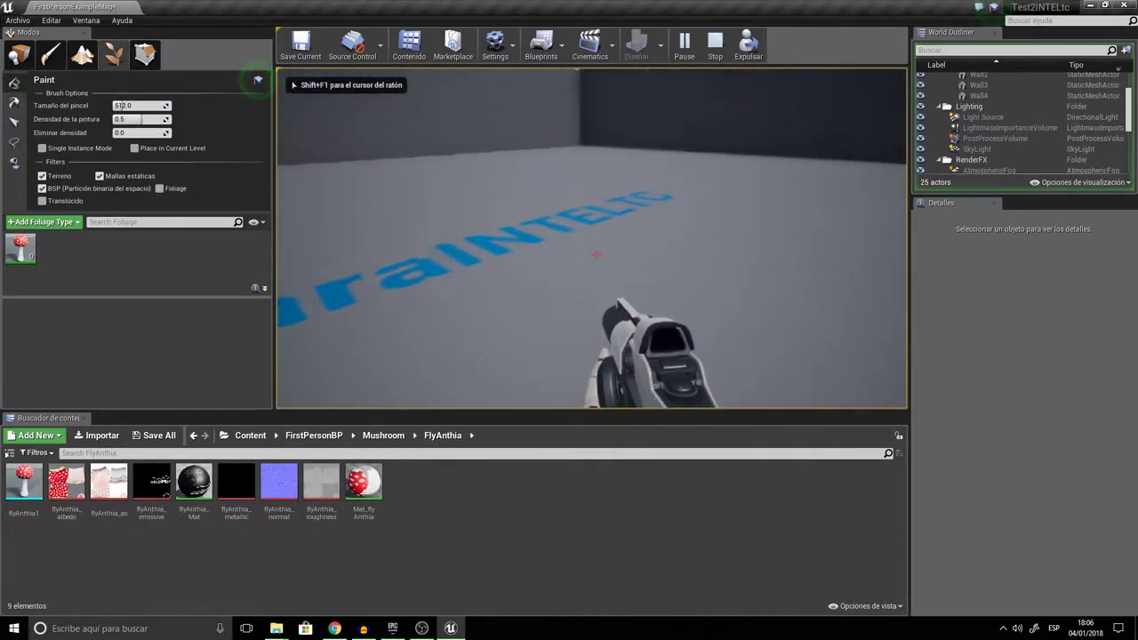
key("w")
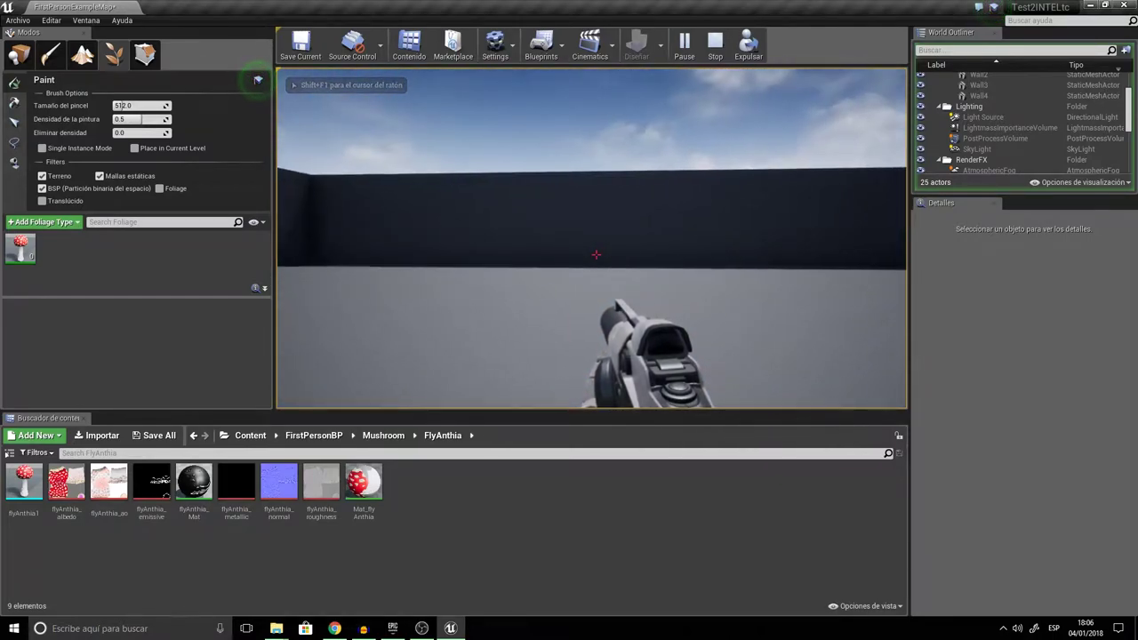
key("Escape")
Step: Add the mushroom mesh from the Mushroom/MedMushy folder as a foliage type
right_click_drag(499, 272, 442, 257)
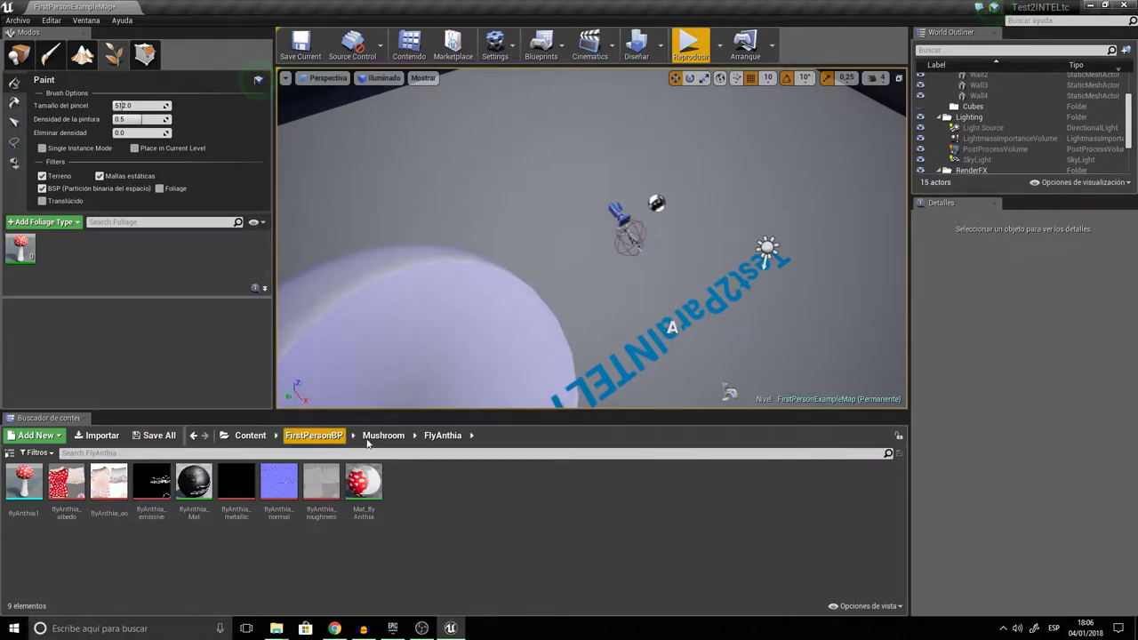
left_click(383, 436)
double_click(108, 485)
left_click_drag(25, 477, 76, 255)
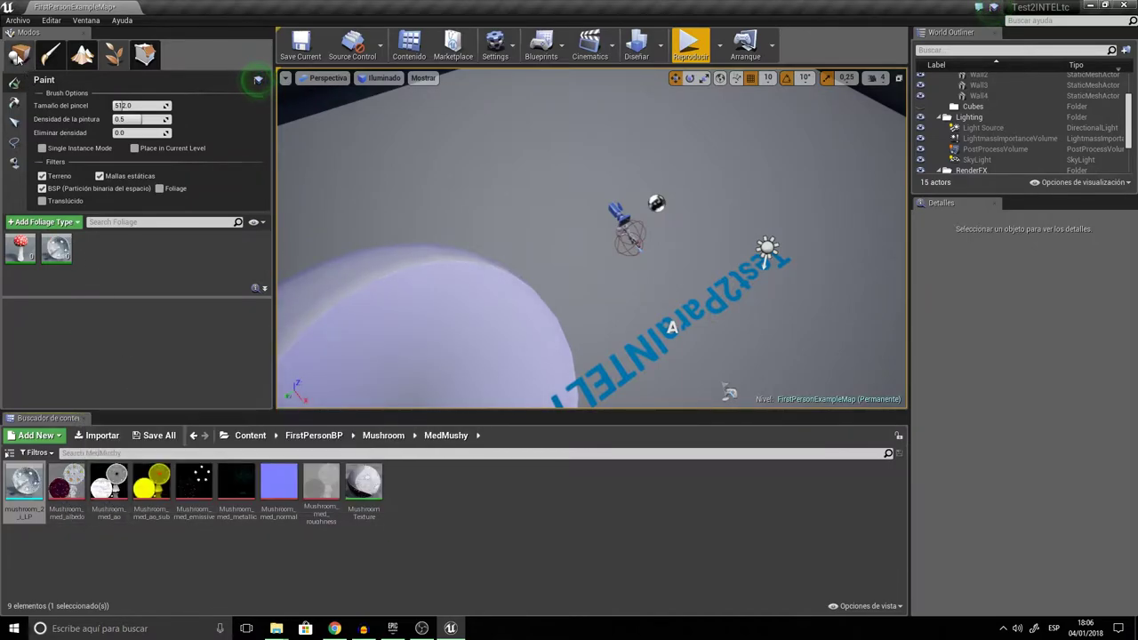
Step: Add the bubble_shroom_1 mesh from the Mushroom/BubbleShroom folder as a foliage type
left_click(377, 437)
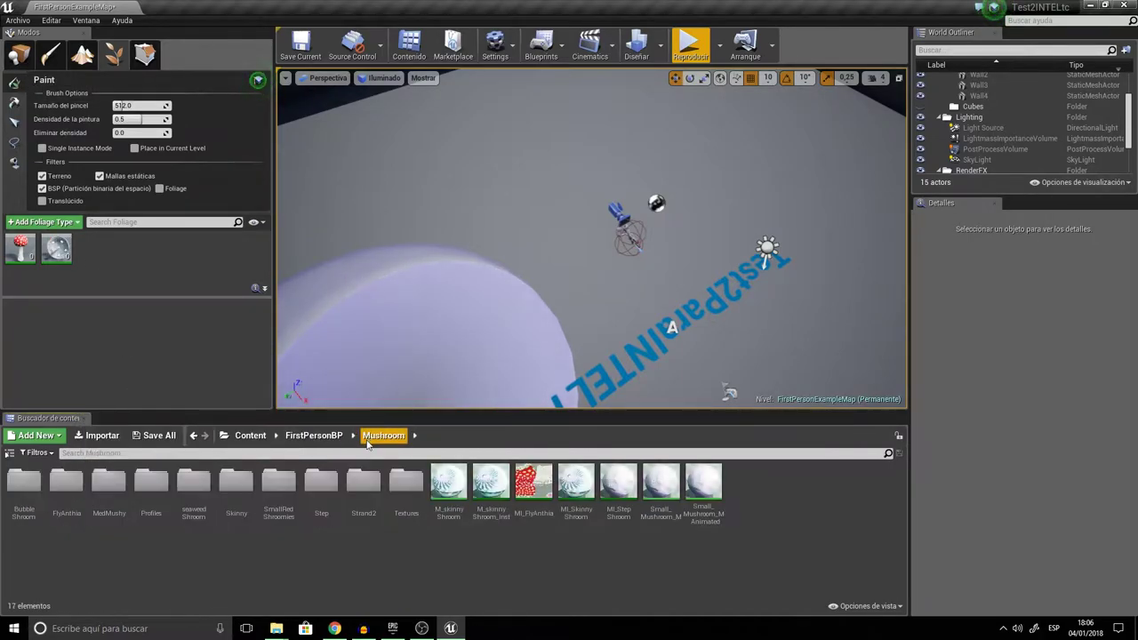
double_click(24, 482)
left_click_drag(151, 481, 164, 273)
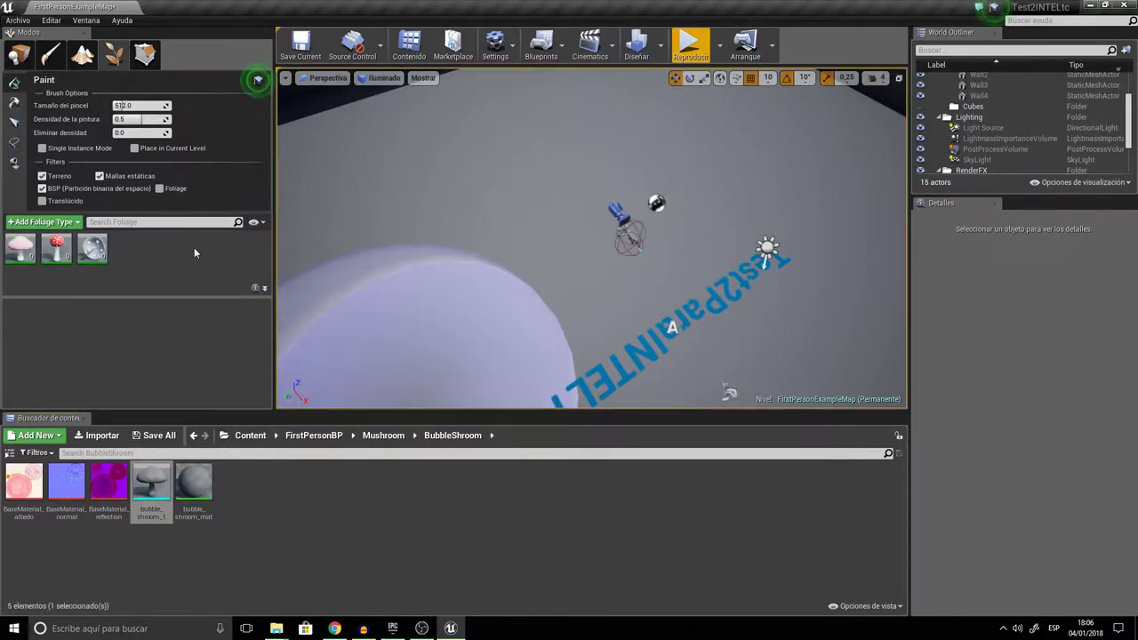
Step: Add the seaweedShroom mesh and the mushroom mesh from the Mushroom/Skinny folder as foliage types
left_click(383, 438)
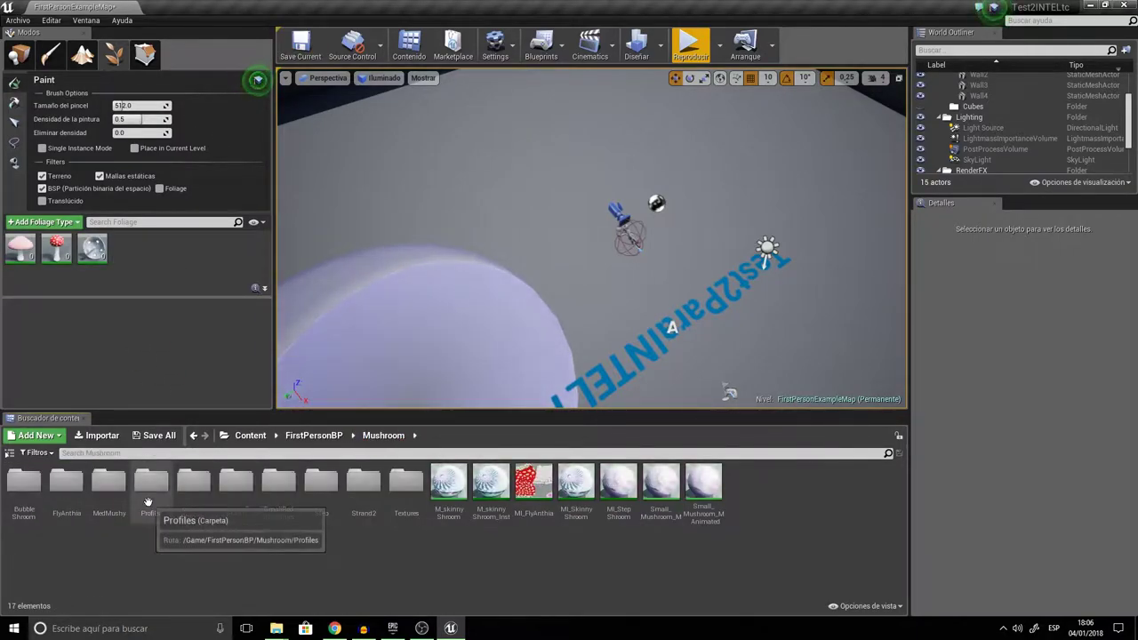
double_click(191, 493)
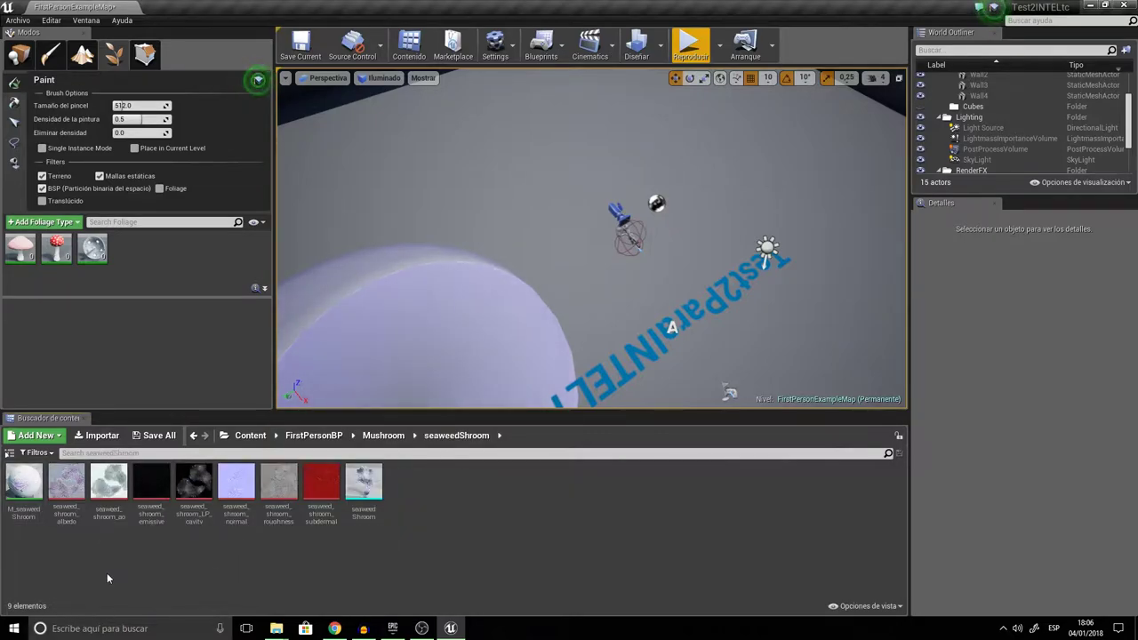
left_click_drag(354, 489, 183, 283)
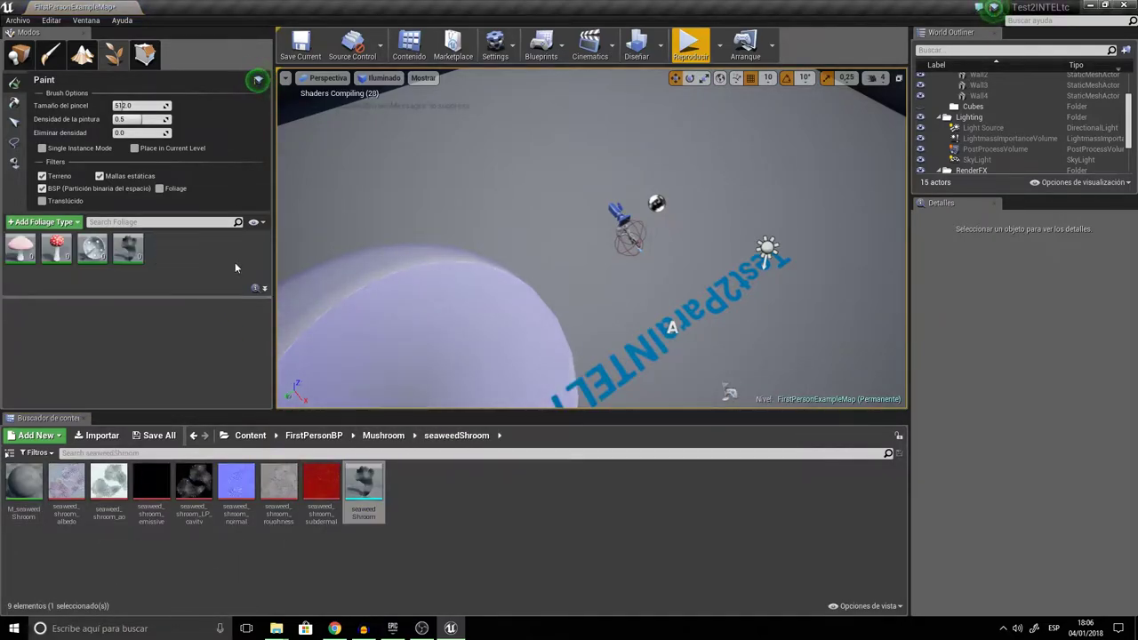
left_click(396, 440)
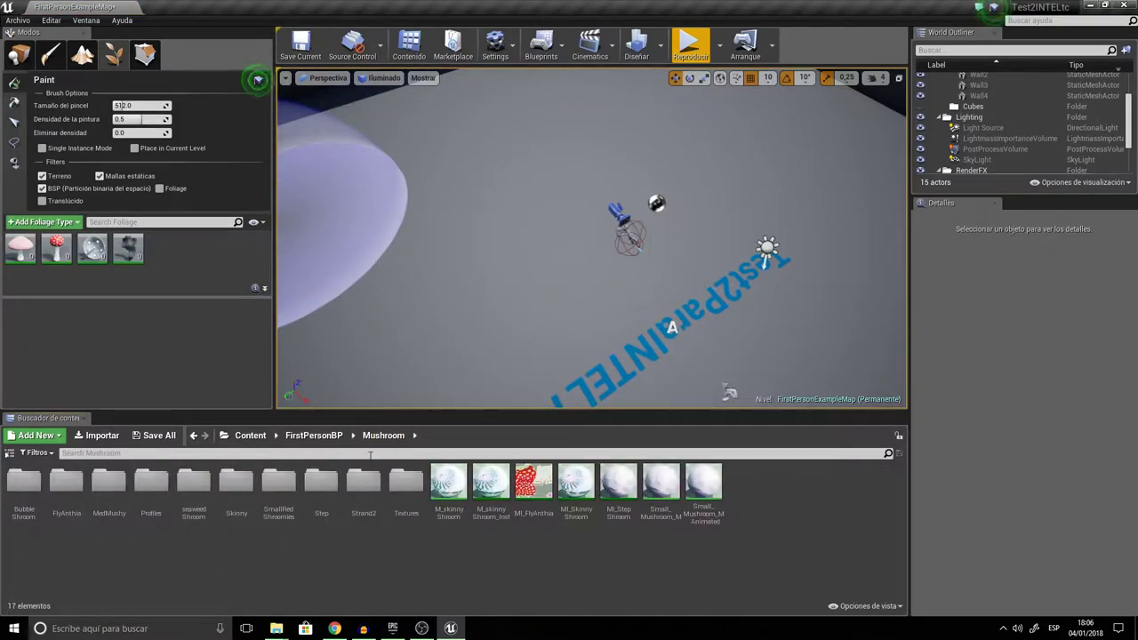
double_click(237, 487)
left_click_drag(152, 485, 134, 266)
Step: Add the mesh from the Mushroom/SmallRedShroomies folder and the step_shroom_1 mesh from Mushroom/Step as foliage types
left_click(382, 435)
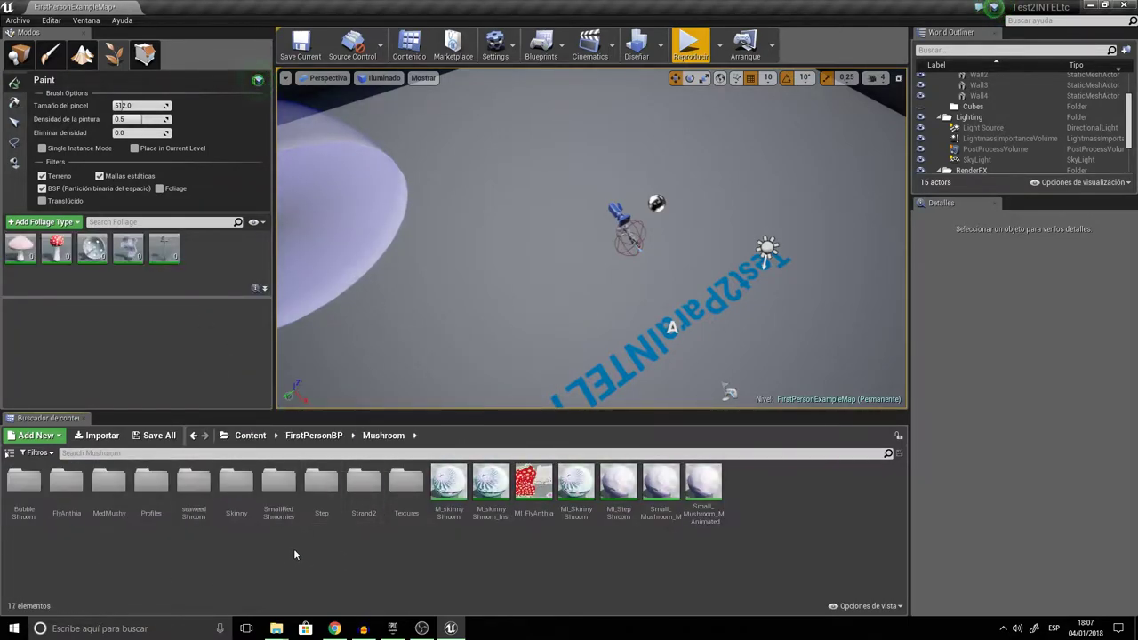
double_click(275, 485)
left_click_drag(67, 482, 227, 278)
left_click(385, 436)
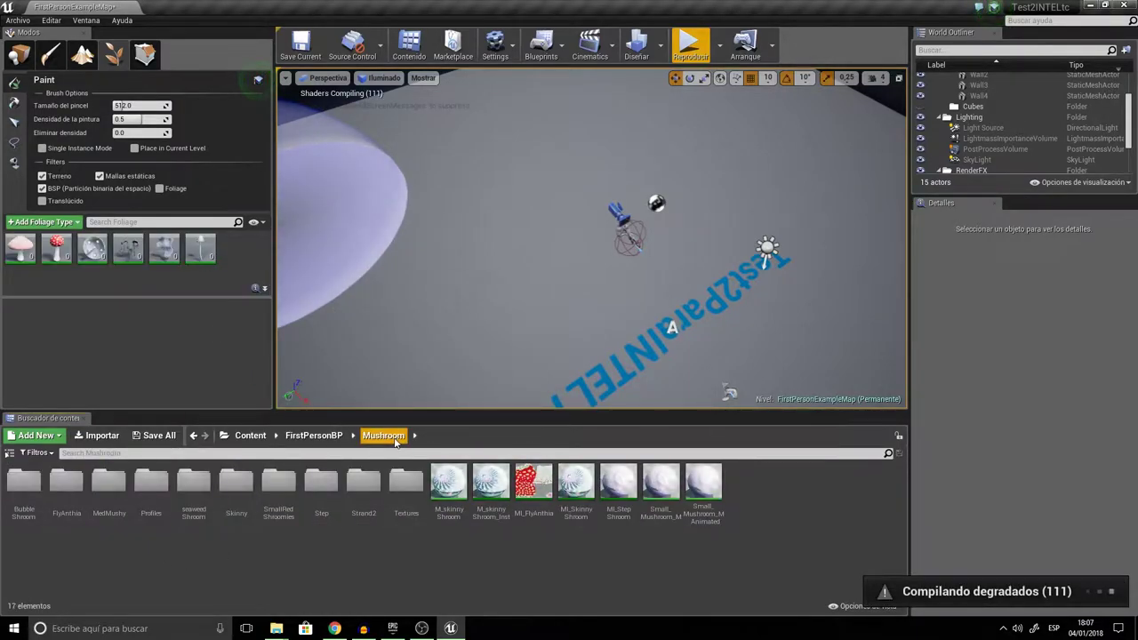
double_click(321, 482)
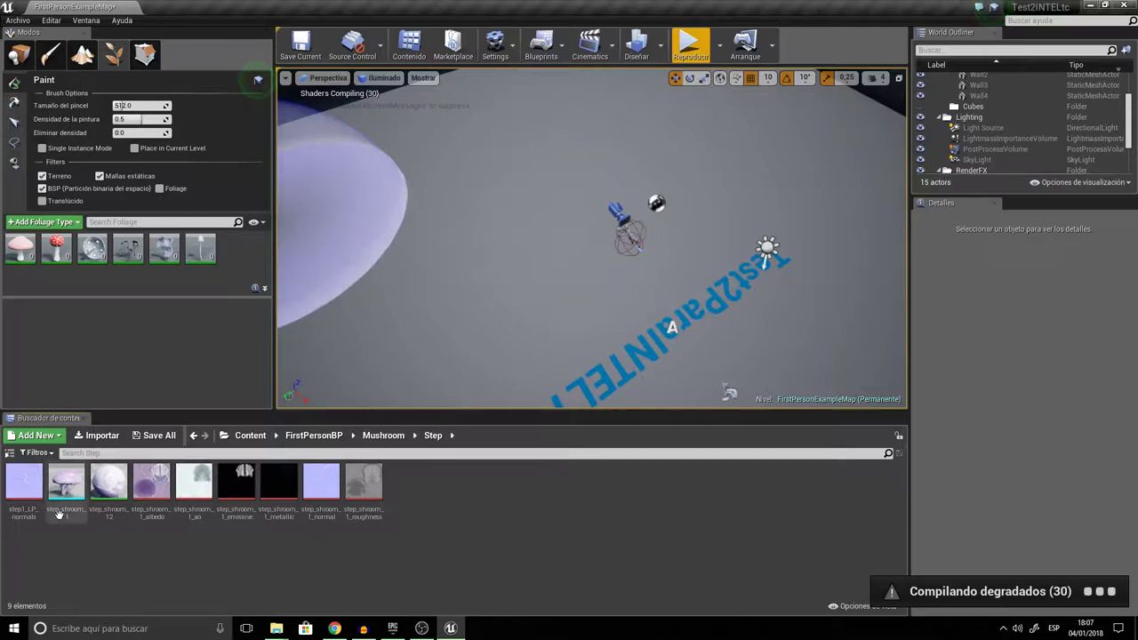
left_click_drag(65, 511, 224, 273)
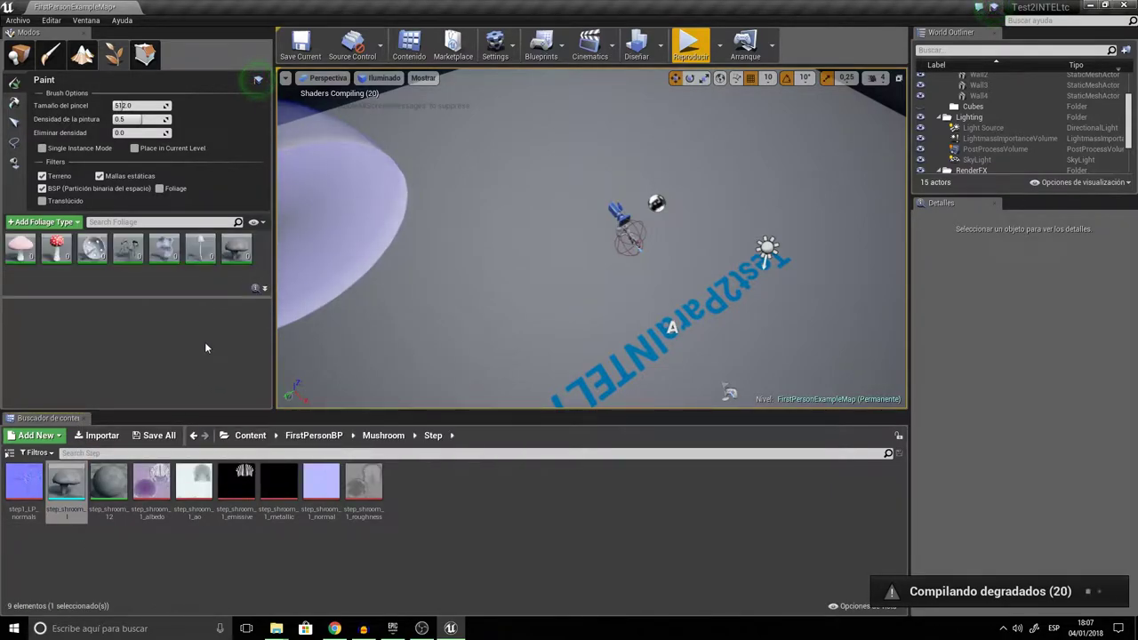
Step: Add the strand2_LP mesh from the Mushroom/Strand2 folder as a foliage type
left_click(384, 436)
double_click(381, 496)
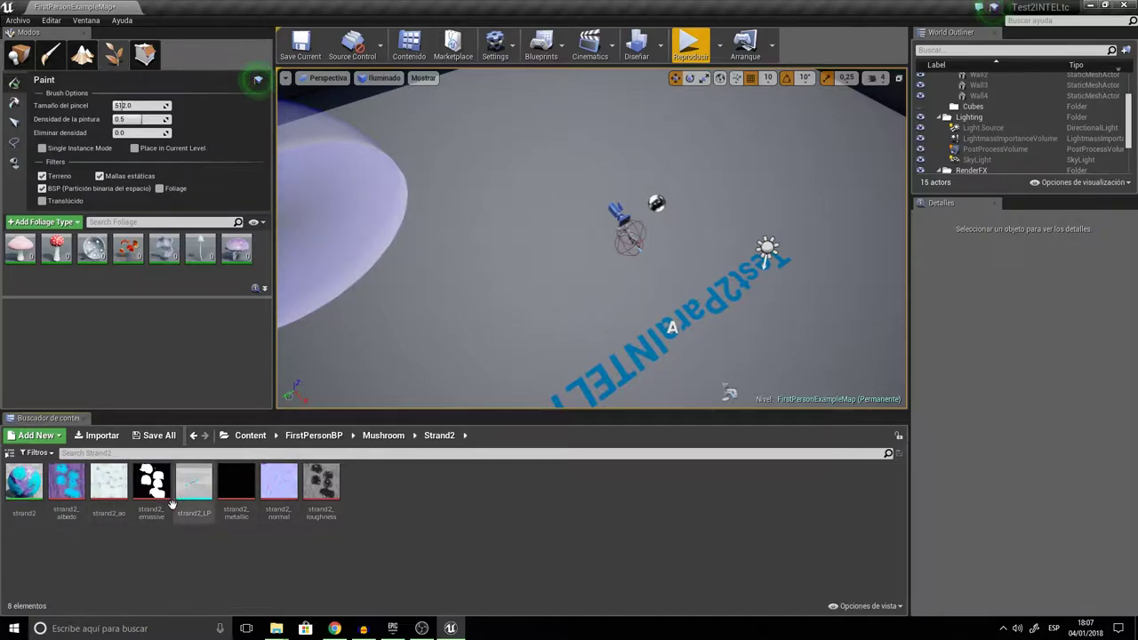
left_click_drag(194, 481, 133, 266)
left_click(383, 436)
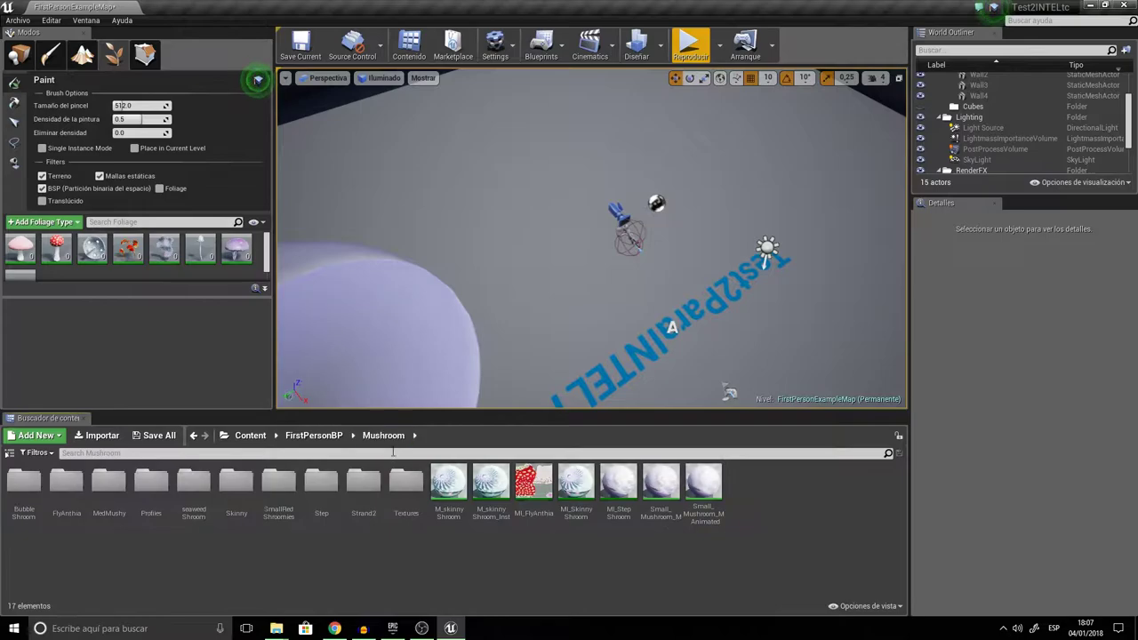
double_click(362, 504)
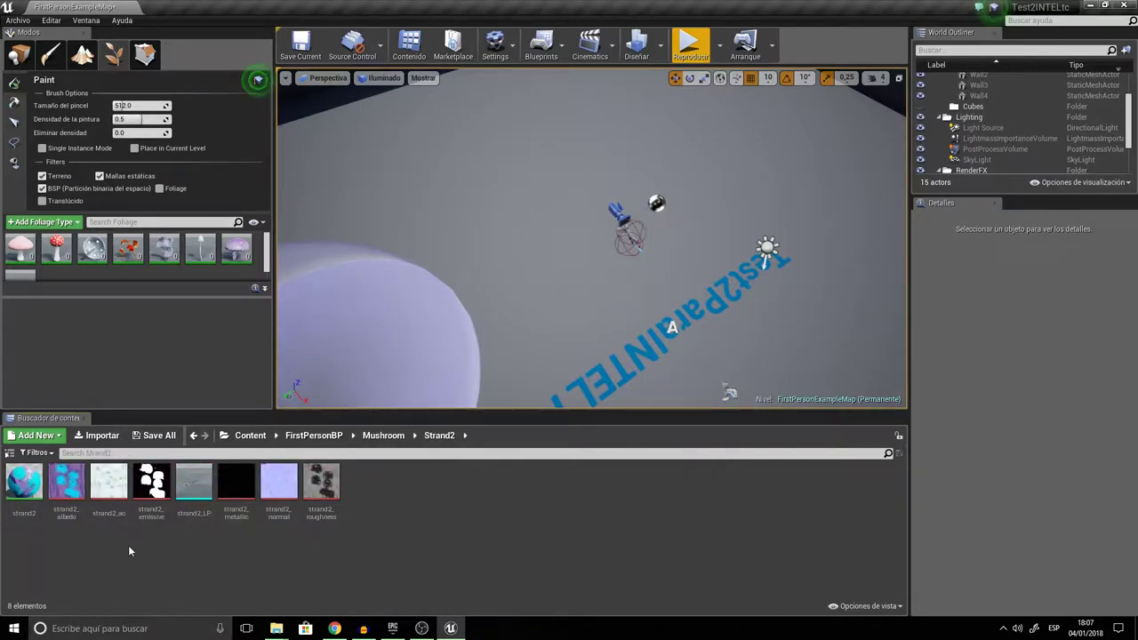
left_click_drag(194, 481, 370, 426)
Step: Apply the M_Ground_Gravel material from StarterContent/Materials to the arena floor
left_click(383, 436)
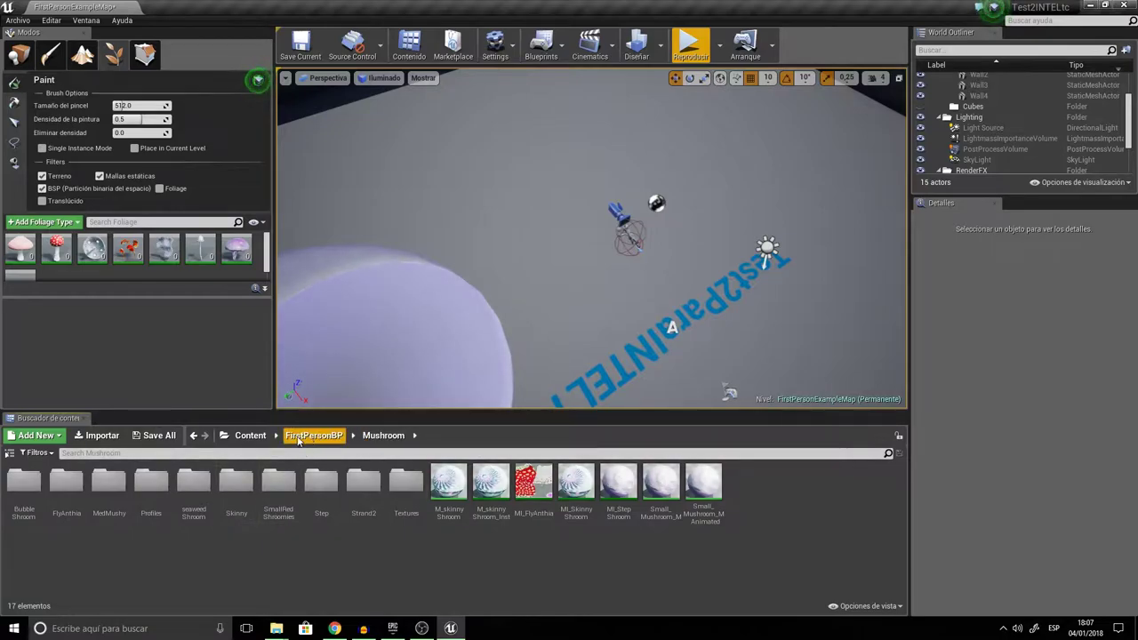
left_click(250, 436)
double_click(143, 504)
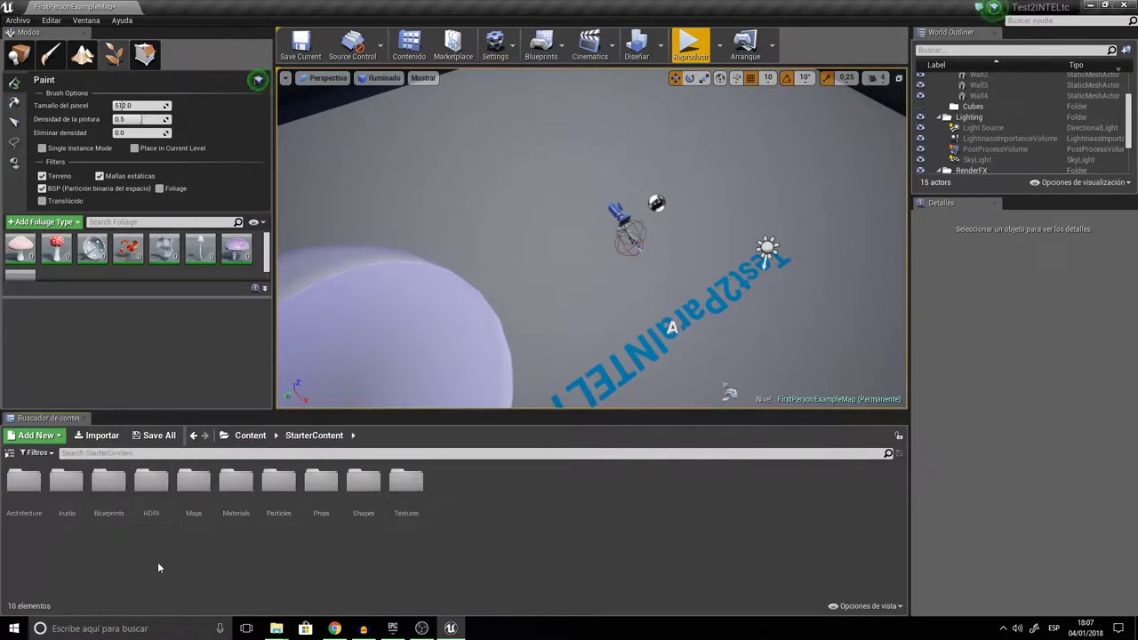
double_click(237, 481)
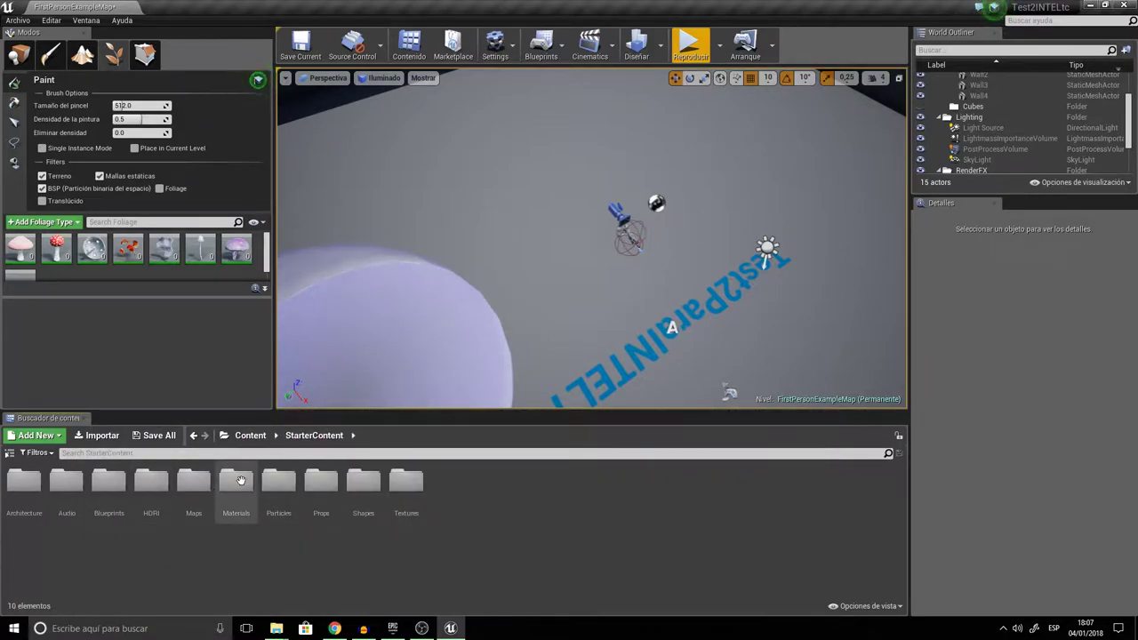
scroll(311, 538, "down", 1)
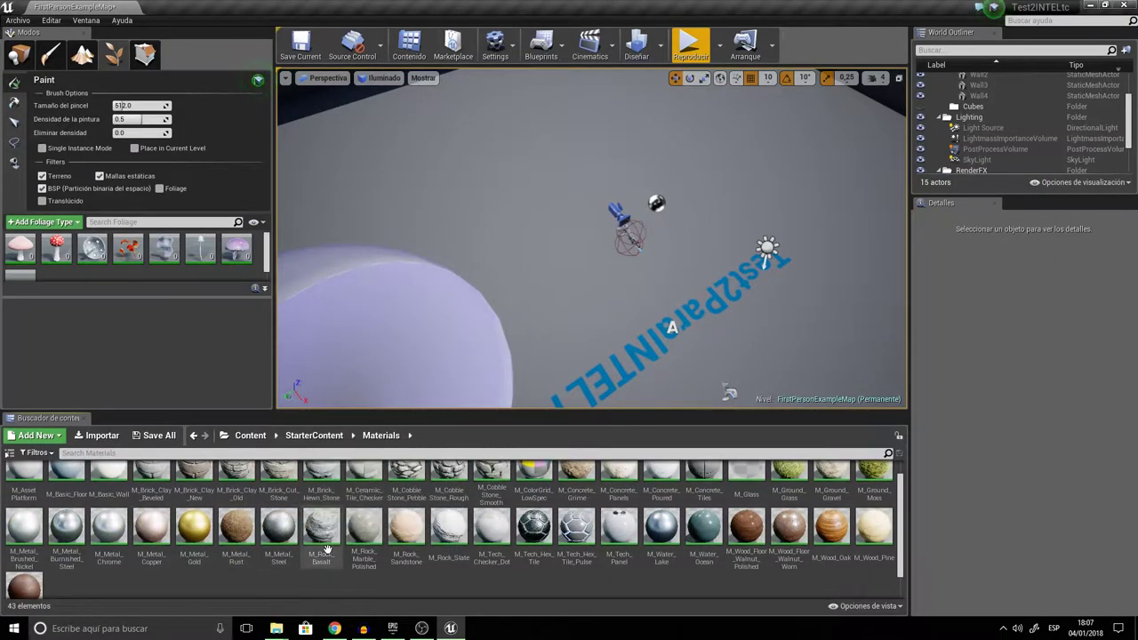
scroll(146, 570, "up", 1)
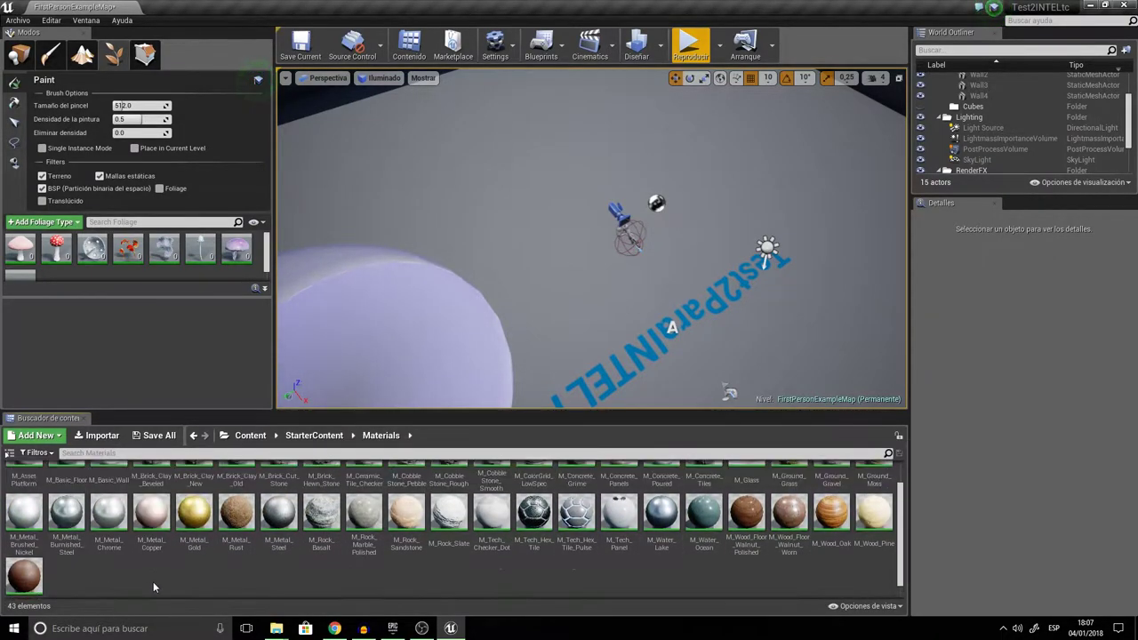
left_click(831, 485)
left_click_drag(831, 484, 579, 267)
scroll(578, 276, "down", 5)
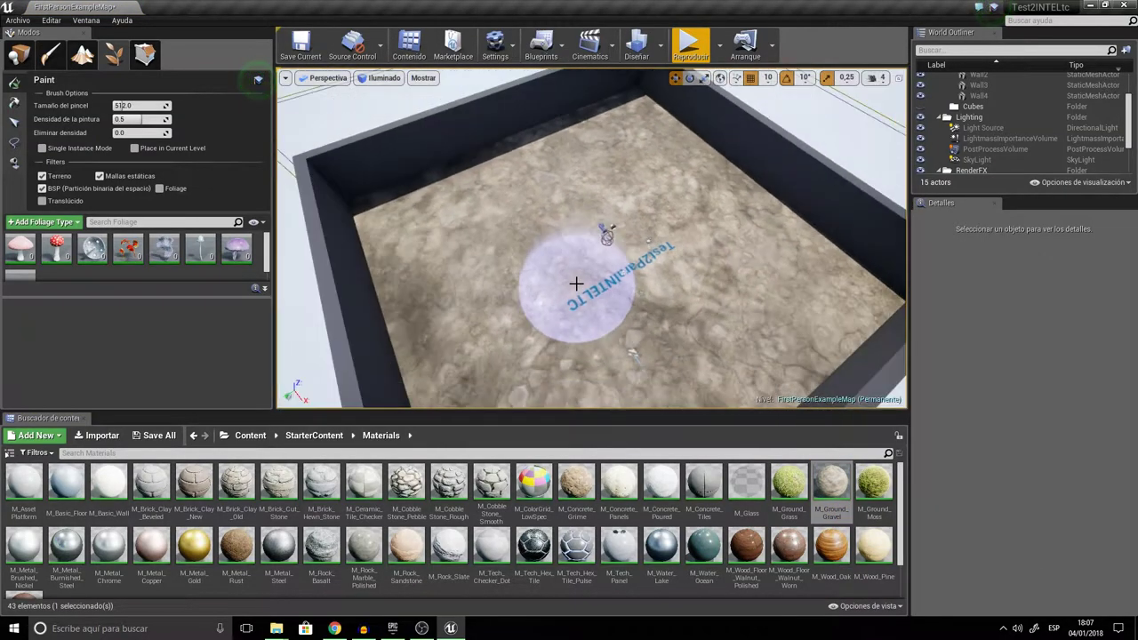
scroll(576, 284, "up", 4)
scroll(156, 498, "down", 1)
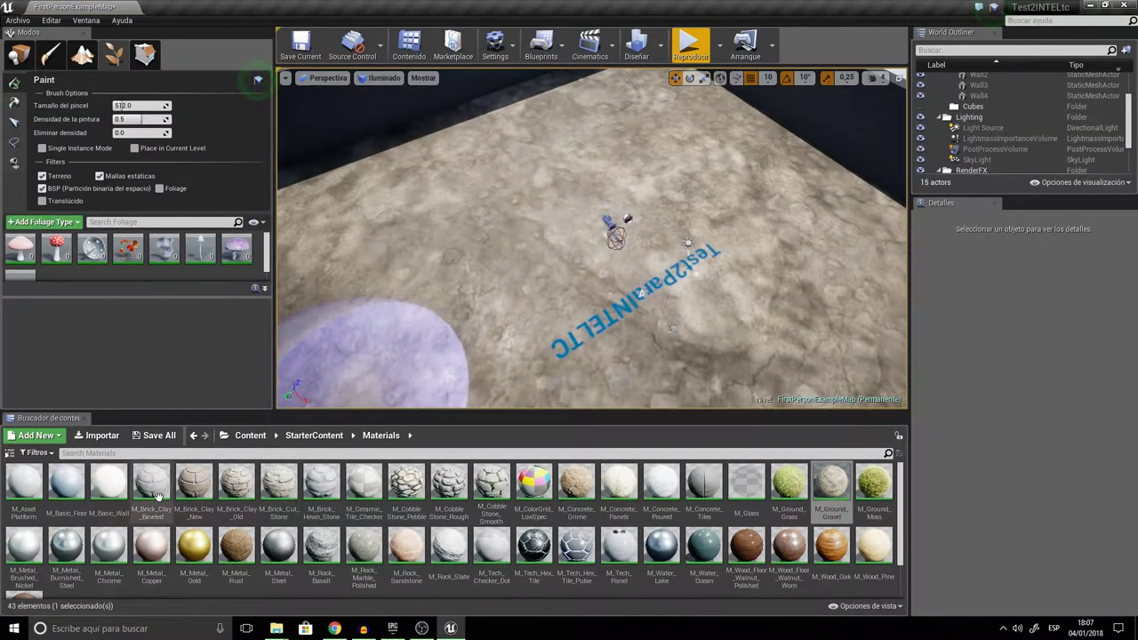
scroll(155, 498, "up", 1)
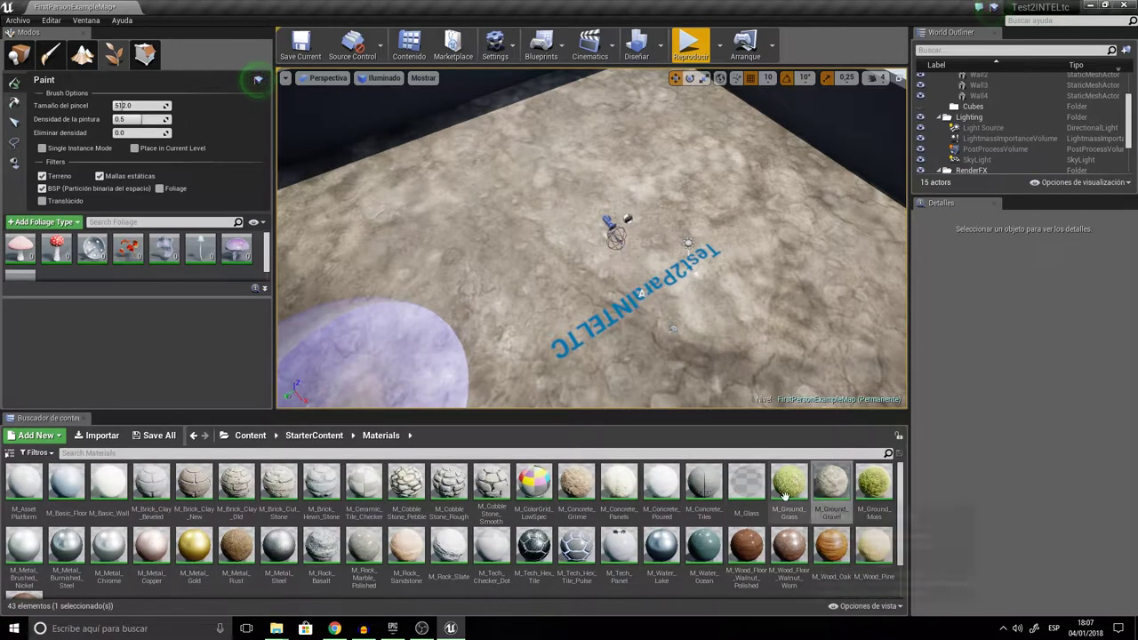
Step: Try the M_Ground_Moss material on the arena floor and put M_Ground_Gravel back on it
left_click_drag(562, 275, 560, 275)
left_click_drag(875, 485, 539, 244)
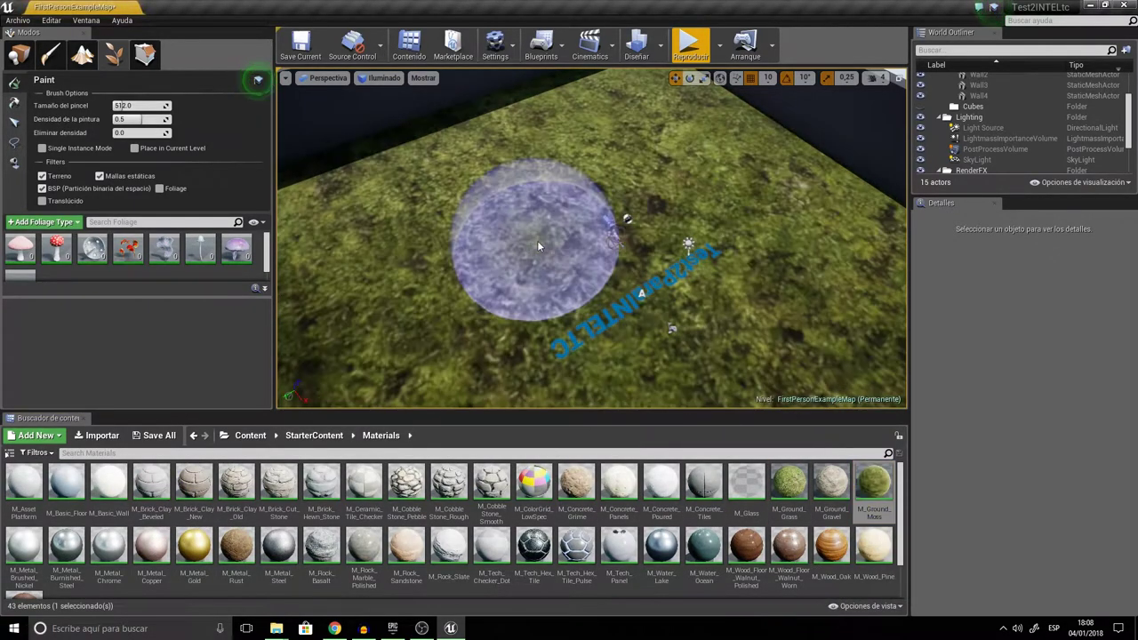
left_click_drag(831, 483, 533, 292)
scroll(534, 292, "down", 5)
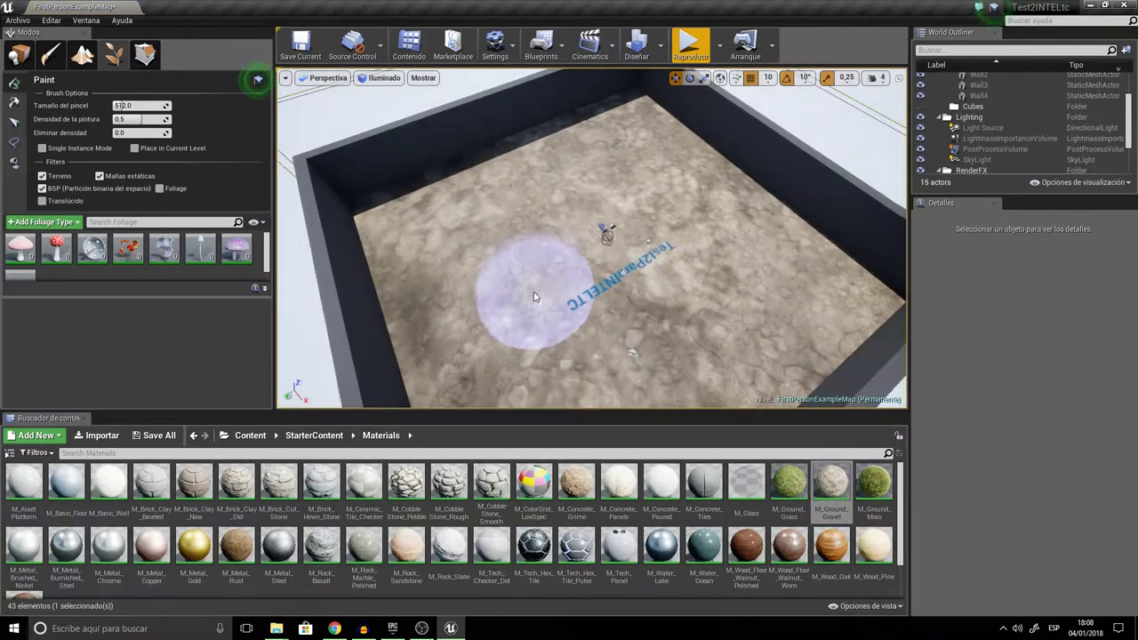
scroll(533, 292, "up", 2)
Step: Play the level to check the gravel floor from the first-person view, and stop the session
left_click(689, 45)
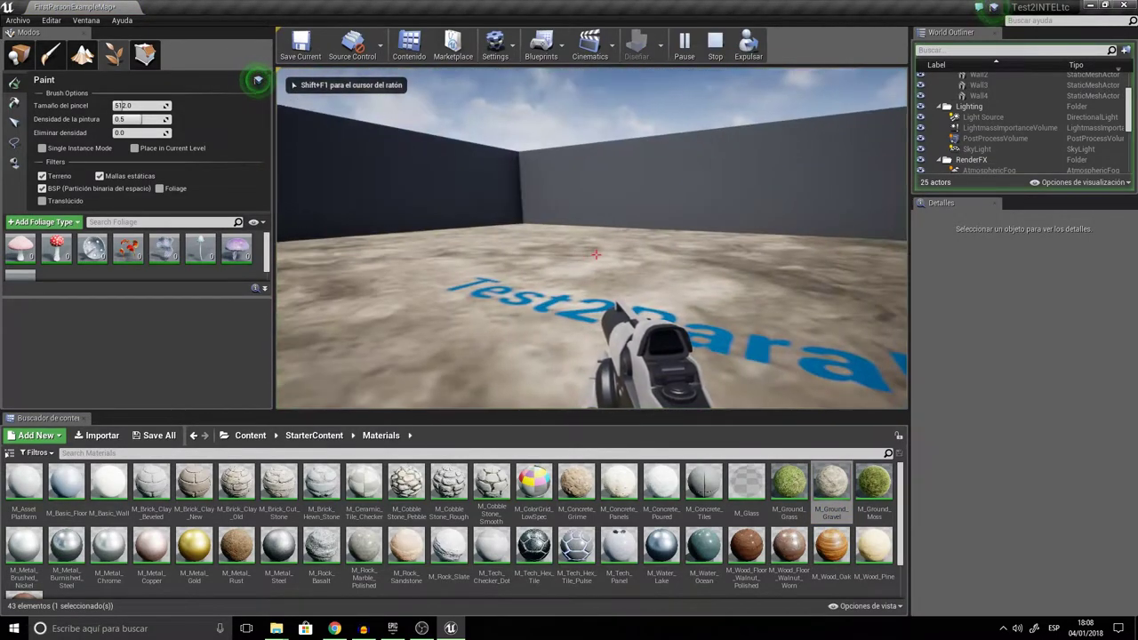
key("Escape")
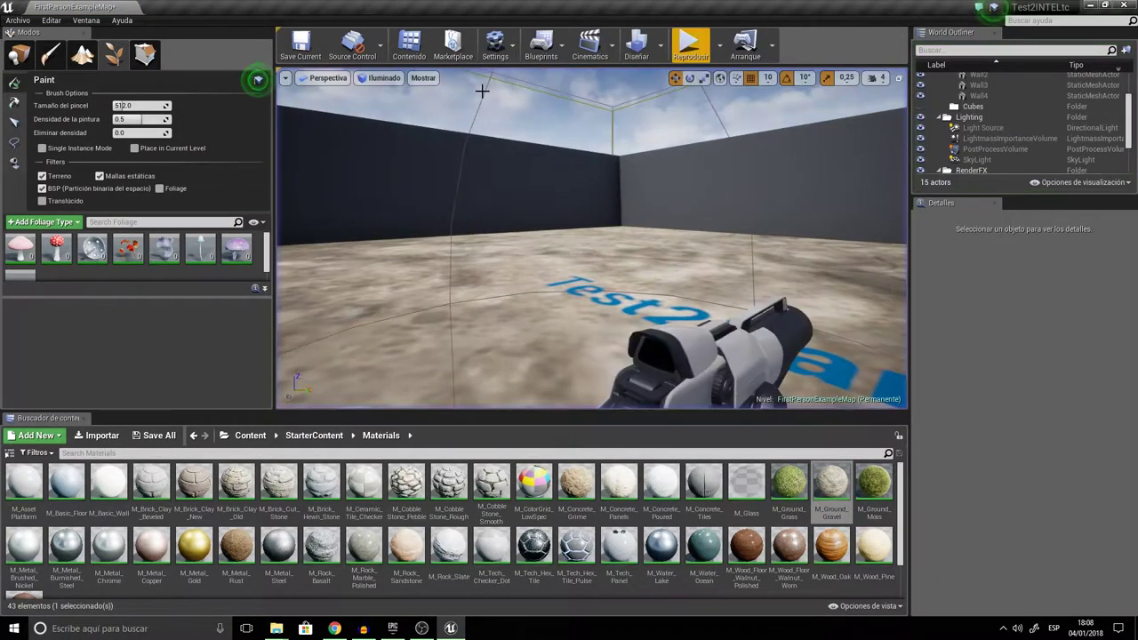
scroll(537, 271, "up", 3)
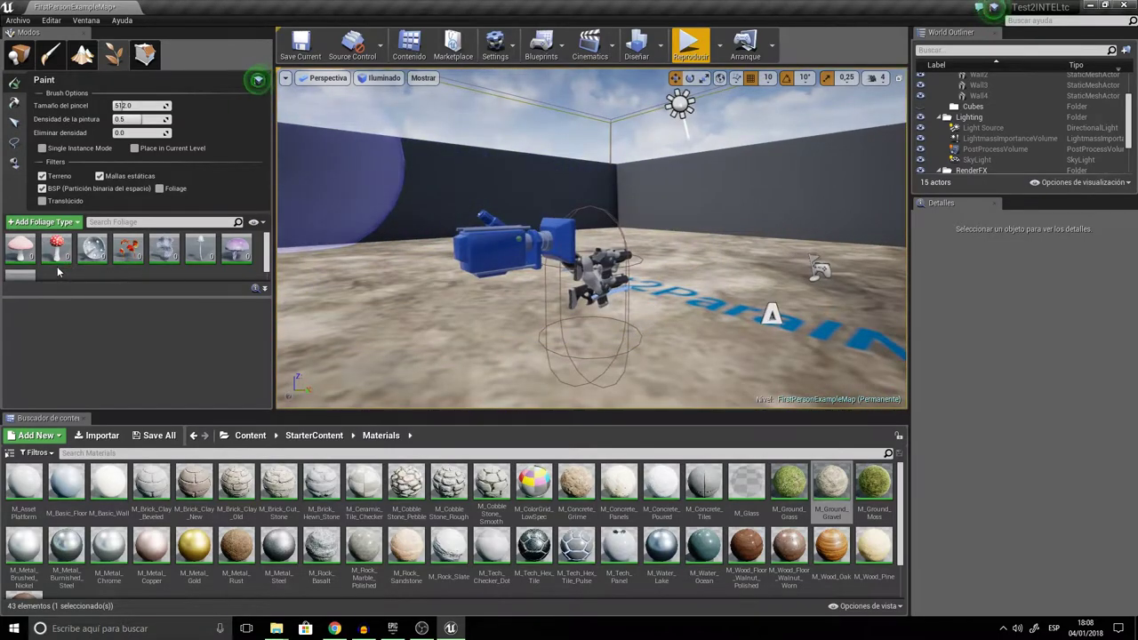
Step: Try painting the mushroom foliage types onto the arena floor, and undo the stroke
left_click(237, 249)
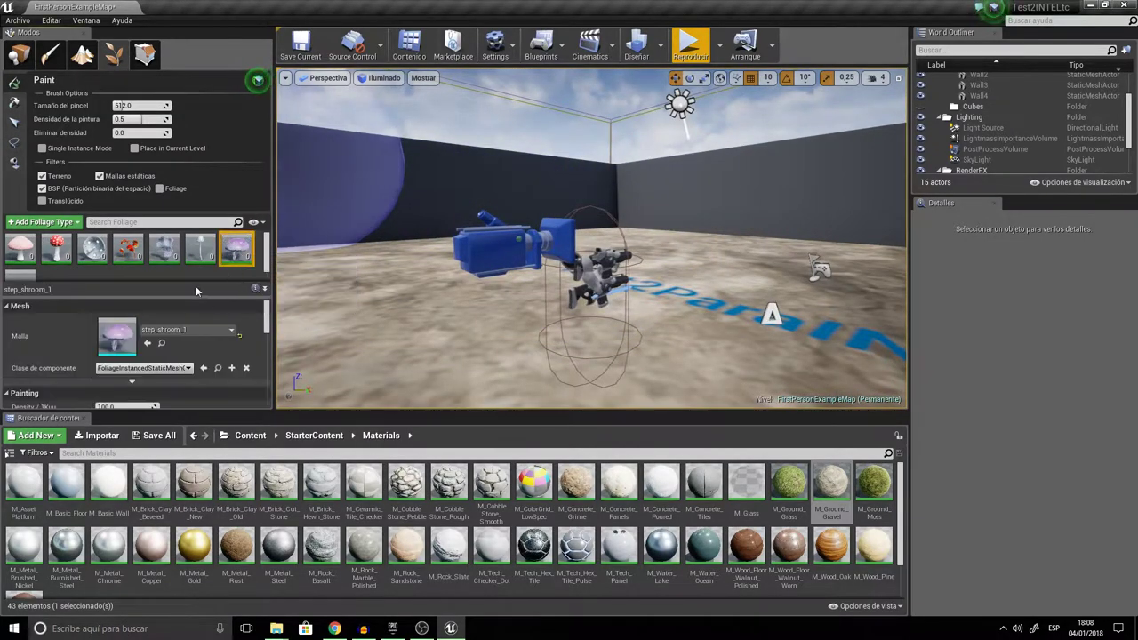
left_click(439, 285)
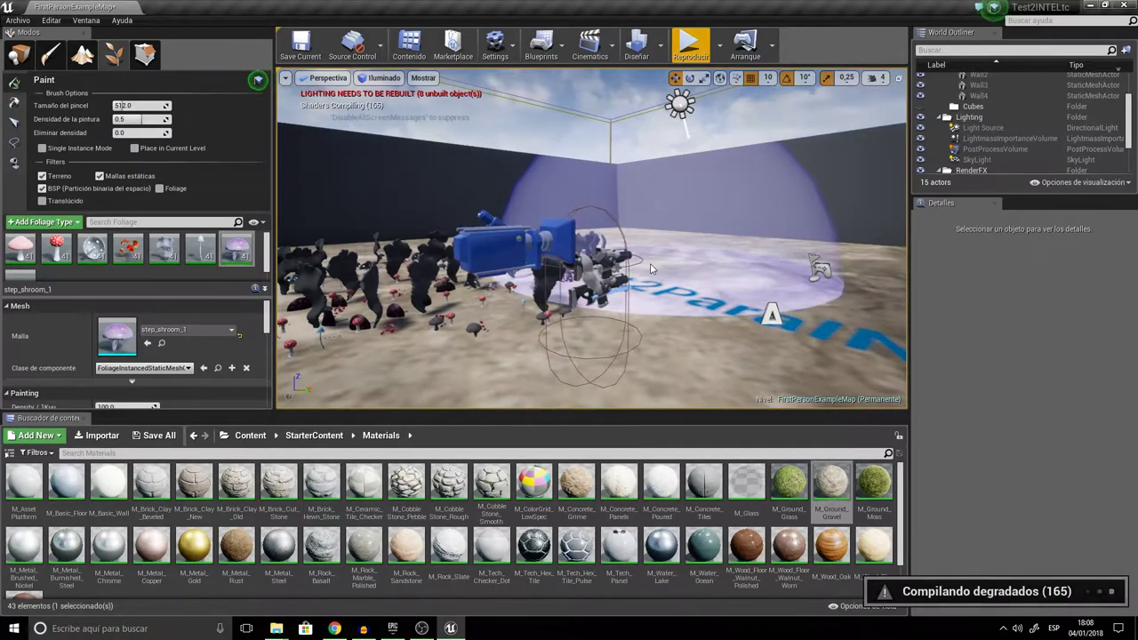
key("ctrl+z")
Step: Place the flyAnthia1 mesh from the FirstPersonBP/Mushroom/FlyAnthia folder into the level
scroll(587, 266, "down", 6)
mouse_move(585, 253)
right_mouse_down()
mouse_move(627, 213)
mouse_move(569, 284)
mouse_move(561, 320)
right_mouse_up()
scroll(566, 210, "down", 7)
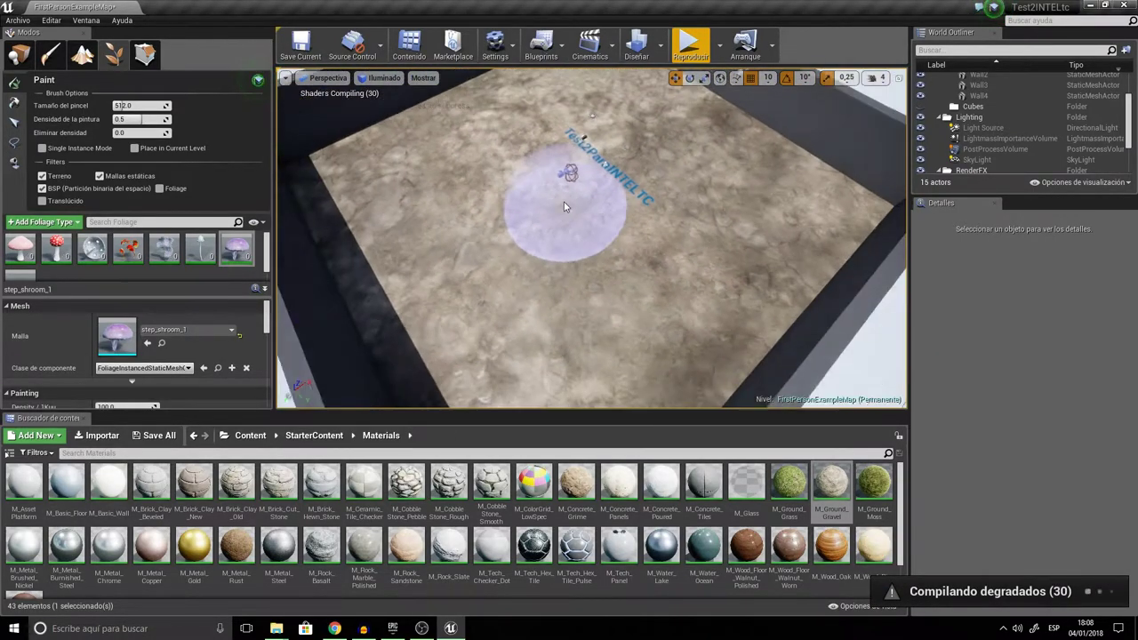
right_click_drag(570, 200, 546, 204)
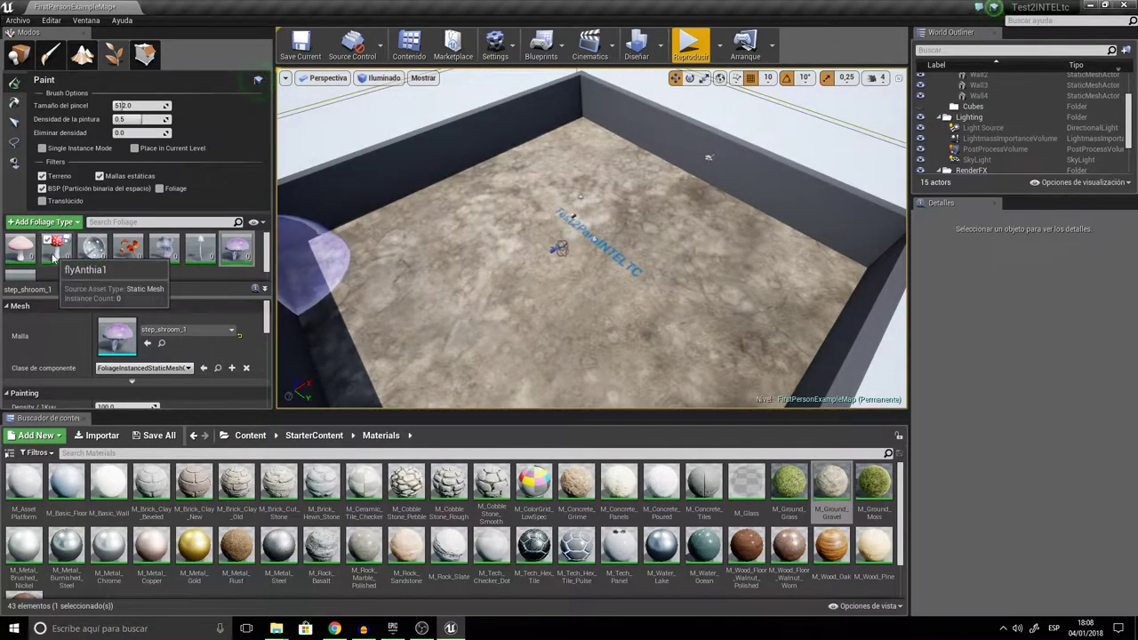
left_click(251, 435)
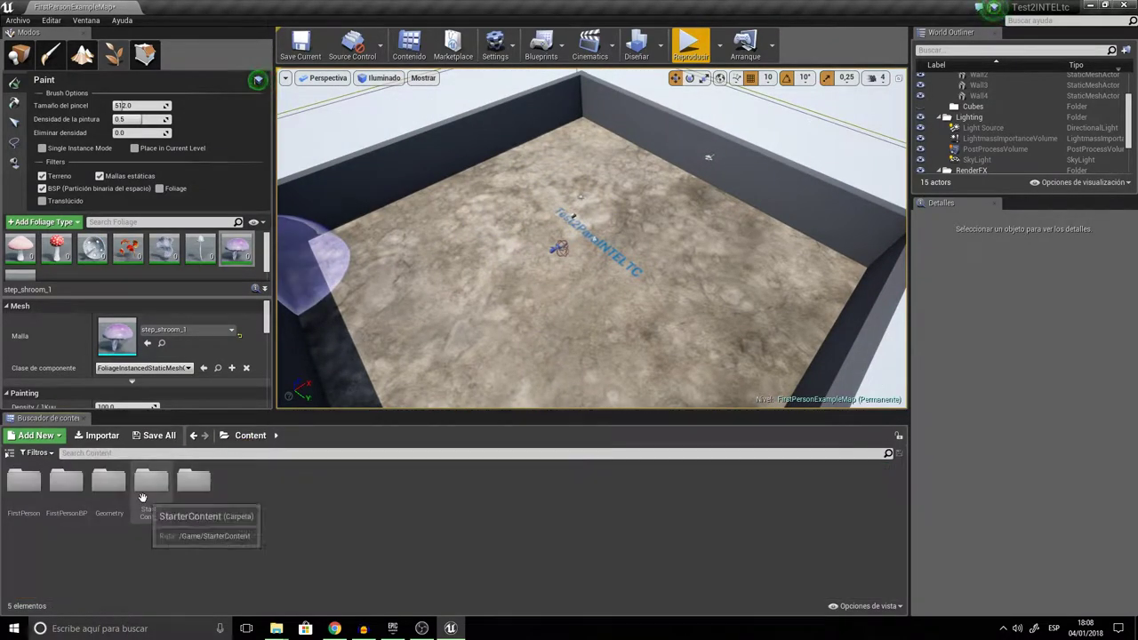
double_click(67, 484)
double_click(108, 485)
left_click(70, 489)
double_click(70, 489)
mouse_move(24, 485)
left_mouse_down()
mouse_move(46, 244)
mouse_move(62, 249)
left_mouse_up()
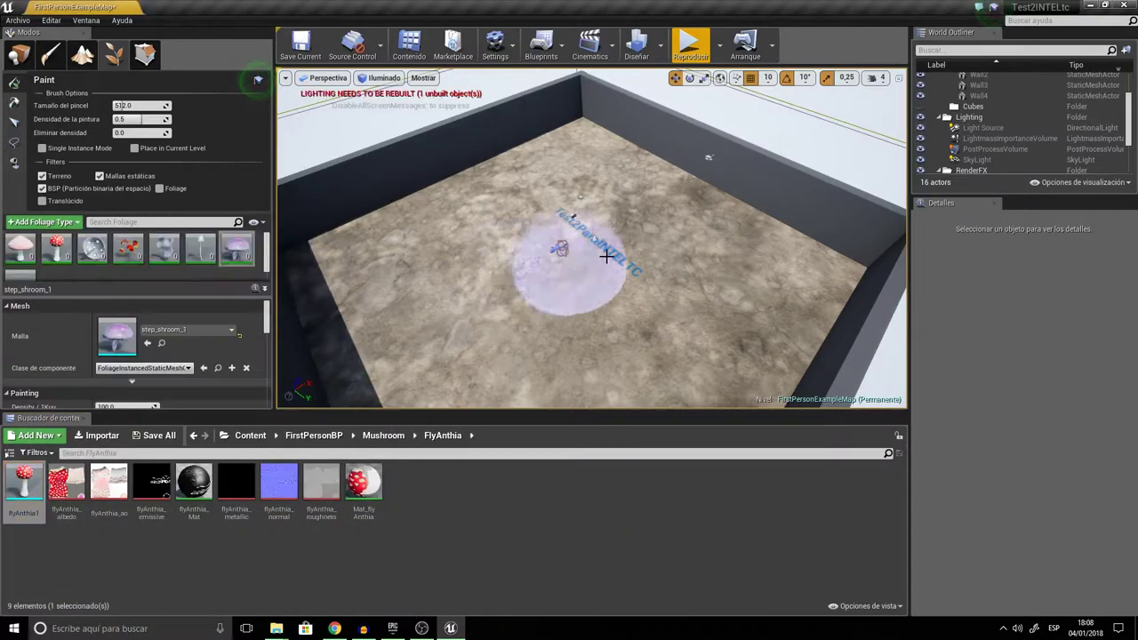
Step: Switch to Place mode and add another flyAnthia1 mesh at X -680, Y -730, Z 90, with X rotation -20° and scale 26.5
left_click_drag(24, 485, 89, 258)
left_click(18, 59)
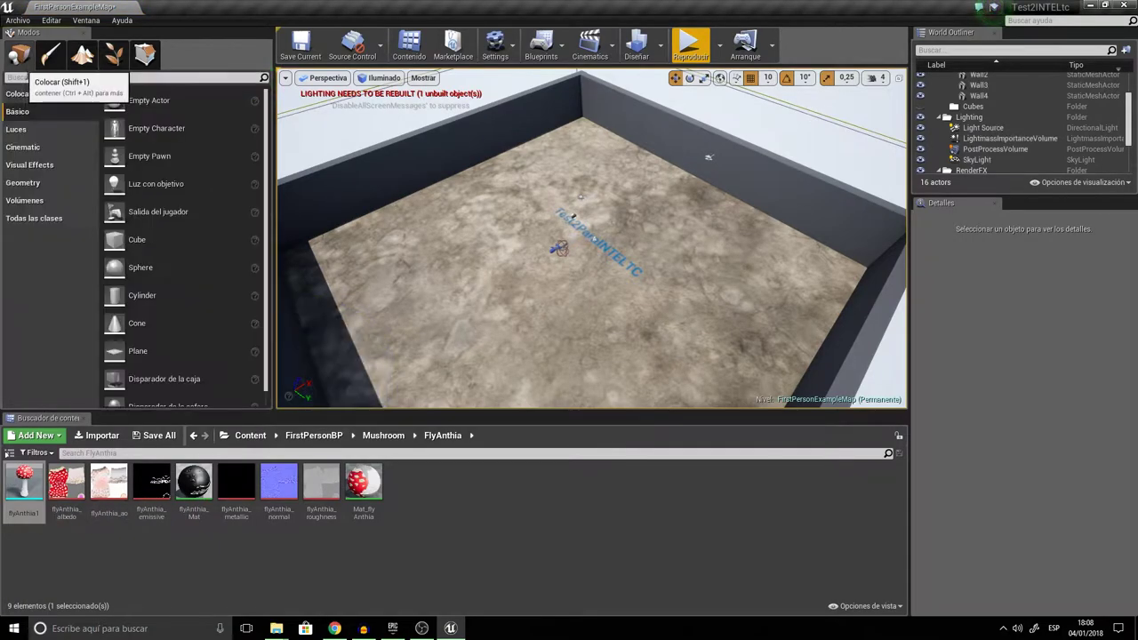
left_click_drag(17, 472, 532, 285)
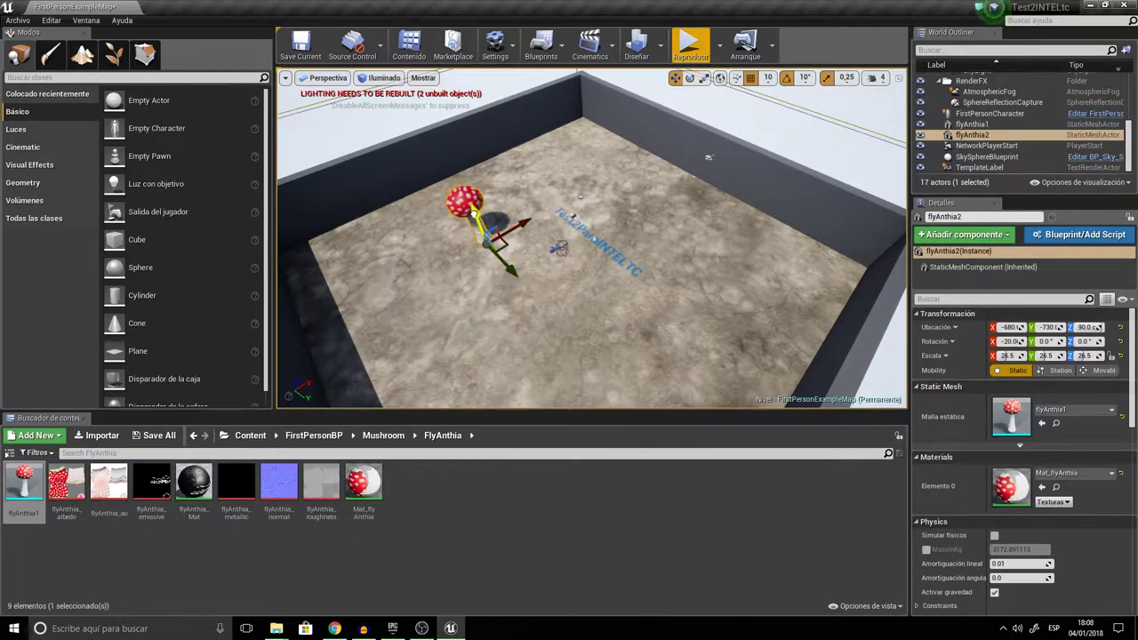
Step: Place the mushroom_2_i_LP mesh from Mushroom/MedMushy beside the red mushroom, with X rotation 50° and scale 6.0, 6.75, 9.25
left_click(380, 434)
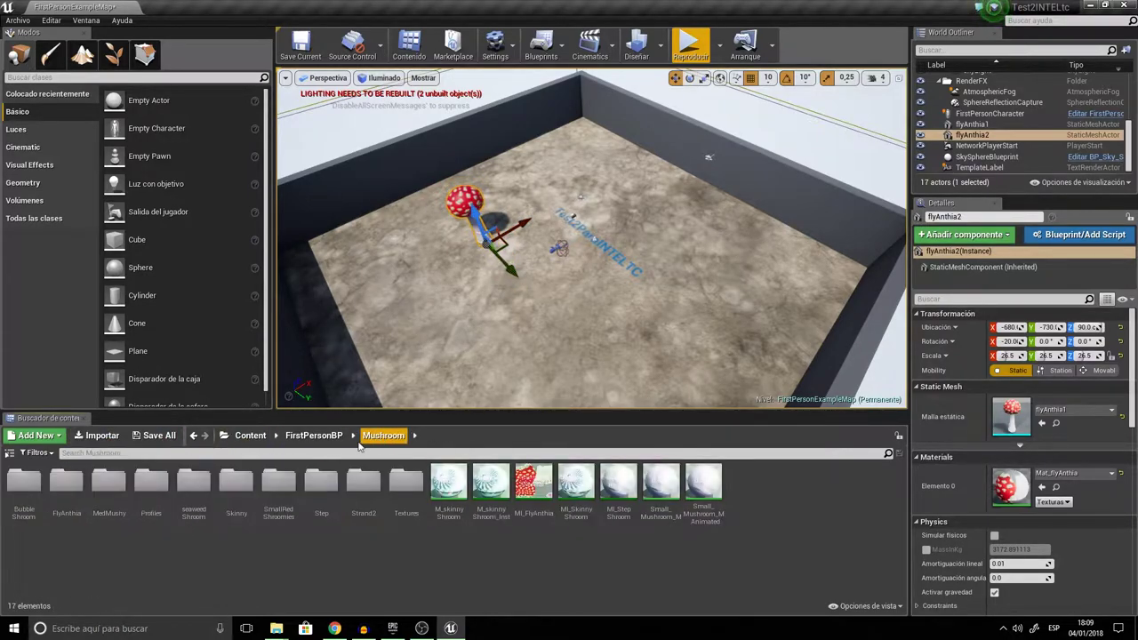
double_click(152, 481)
left_click(383, 435)
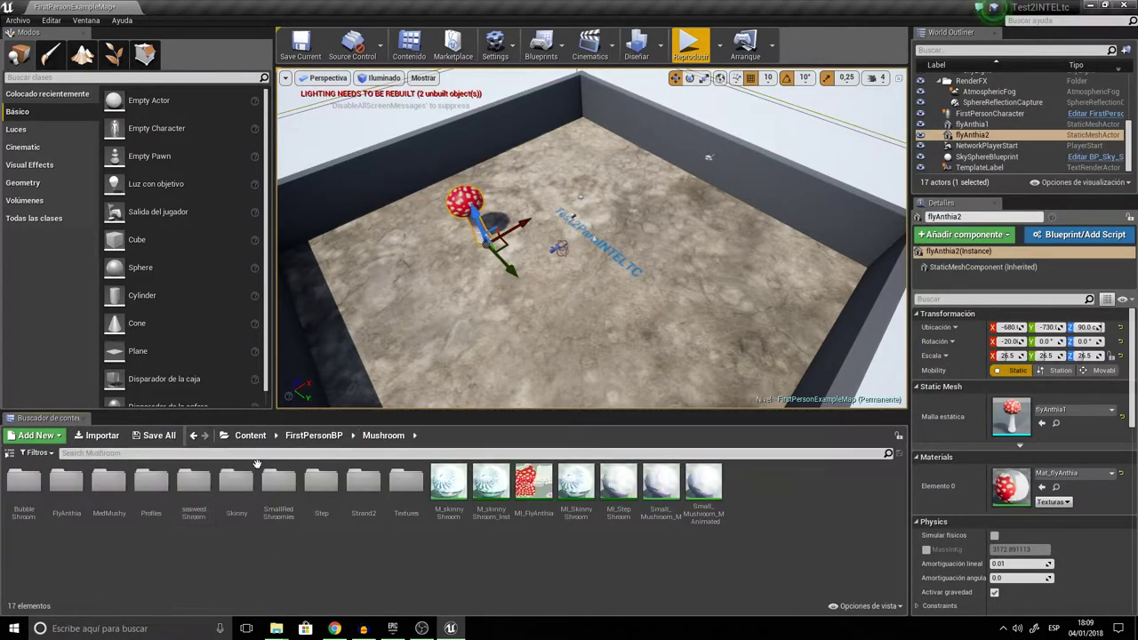
double_click(109, 481)
left_click_drag(24, 481, 487, 258)
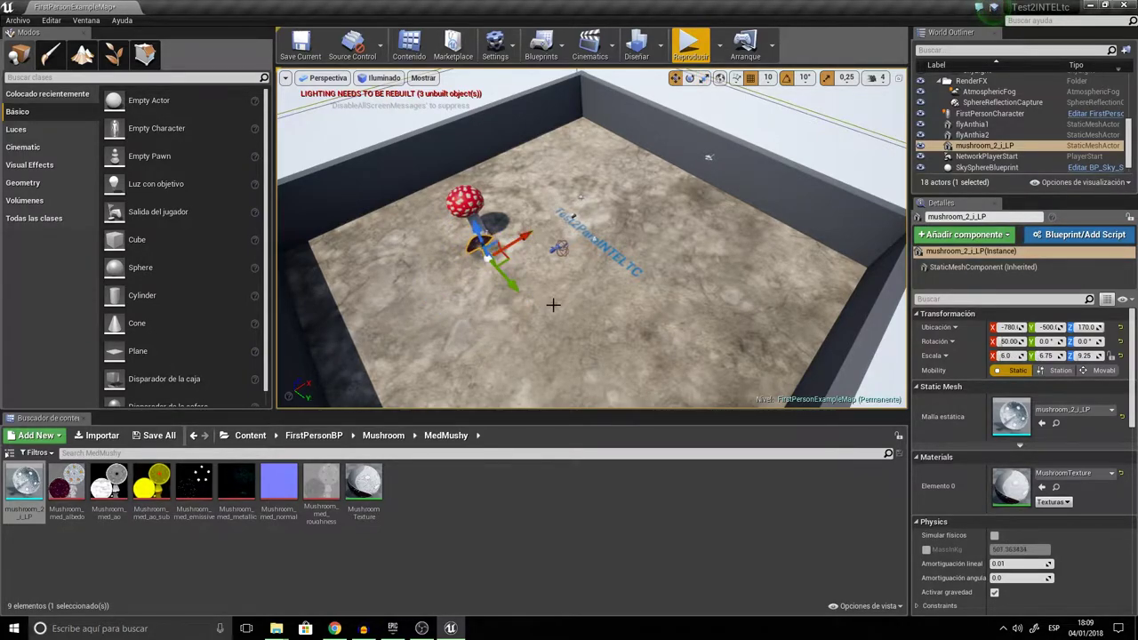
Step: Rotate the mushroom_2_i_LP mushroom to a Z rotation of about -100° and lower it to Z 150
left_click_drag(554, 304, 539, 310, "alt")
key("f")
left_click_drag(671, 335, 548, 281, "alt")
key("e")
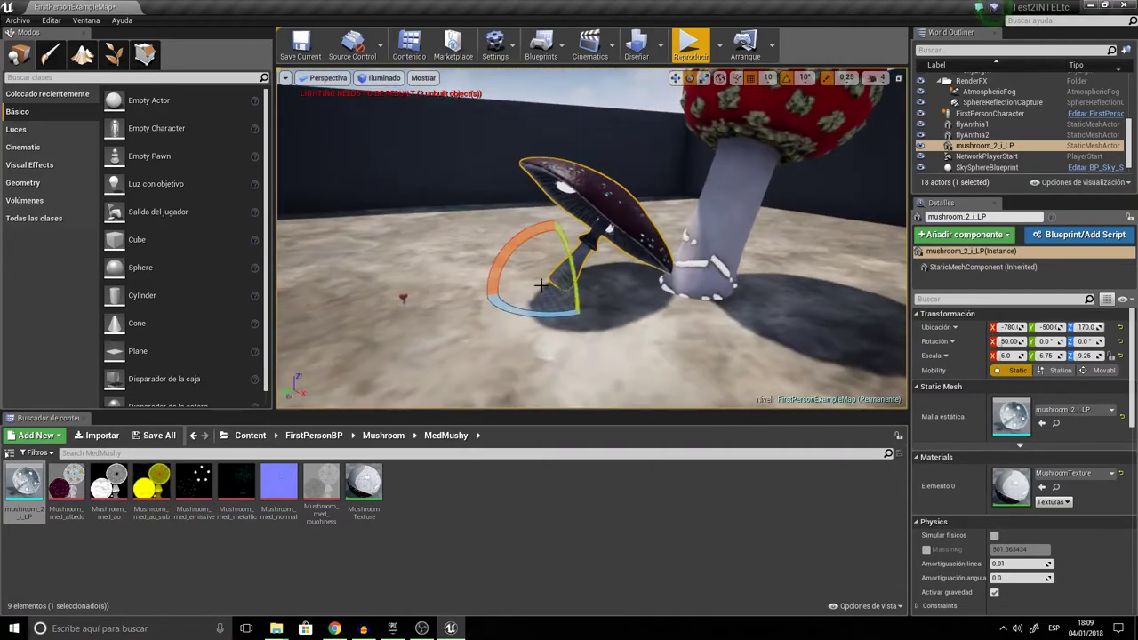
left_click_drag(580, 316, 429, 340)
key("w")
left_click_drag(559, 242, 571, 267)
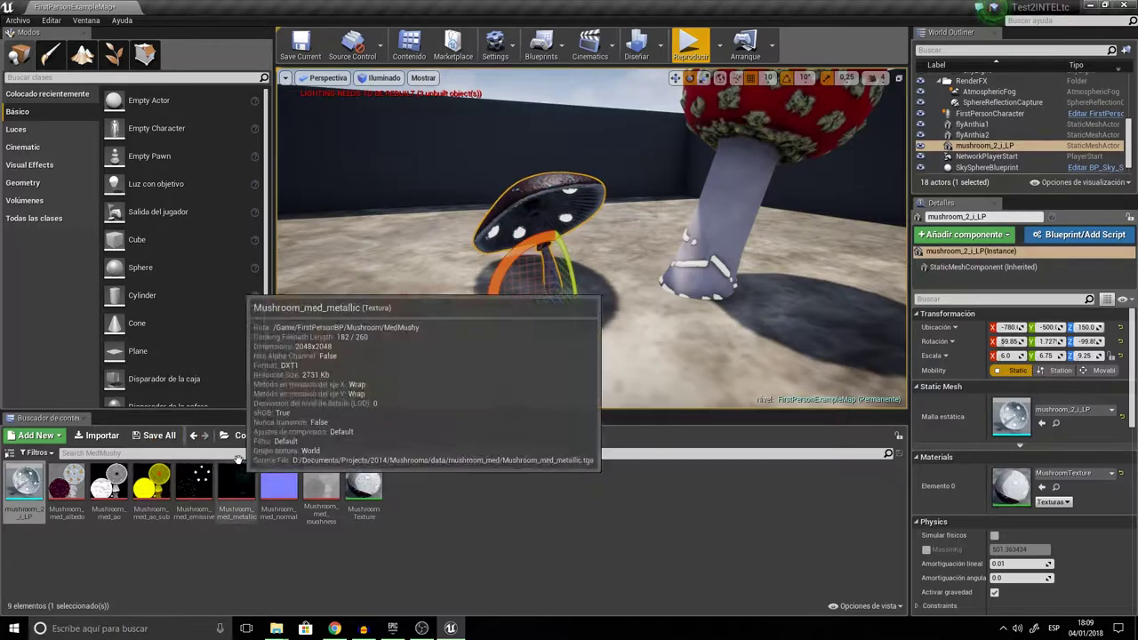
Step: Place the step_shroom_1 mesh from the Mushroom/Step folder near the red mushroom and scale it uniformly to 43.5
left_click(384, 435)
double_click(329, 505)
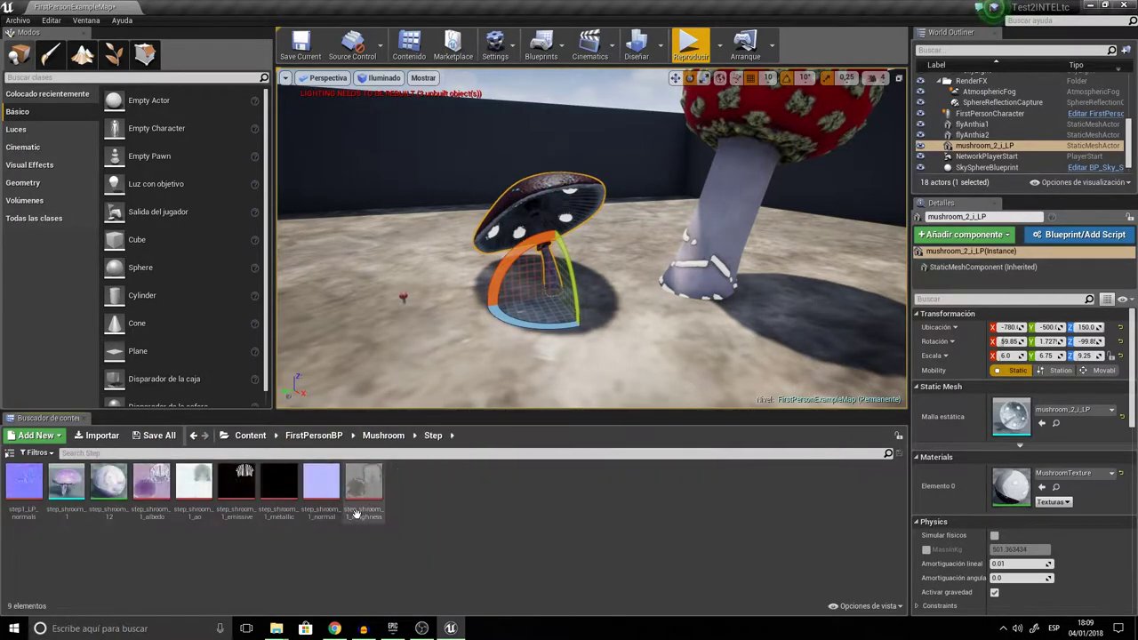
left_click_drag(66, 485, 661, 353)
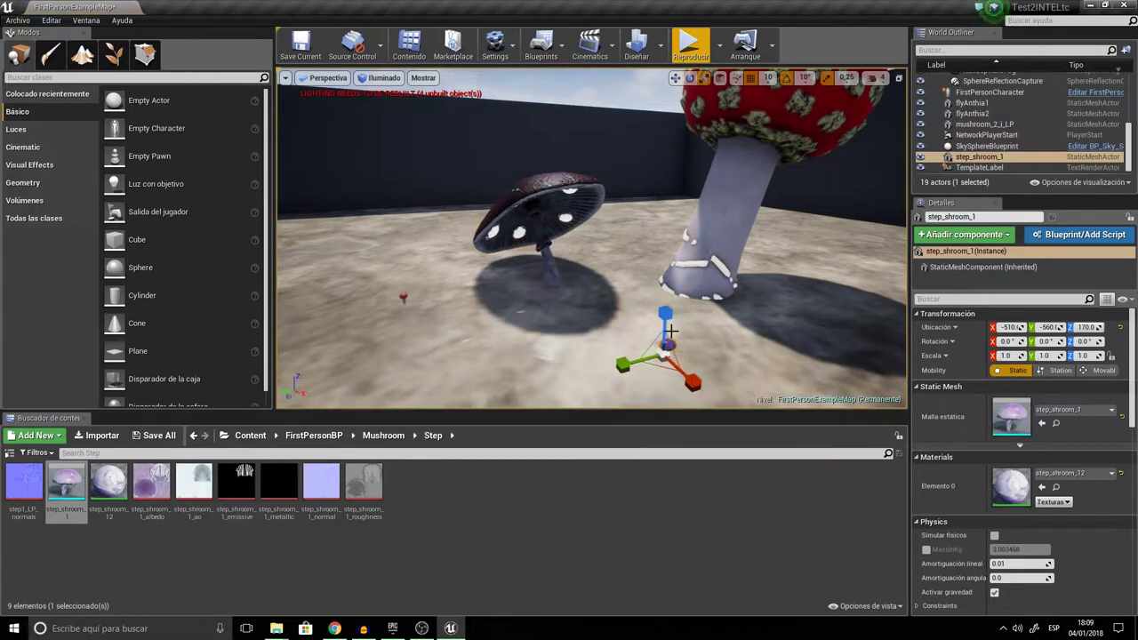
left_click_drag(1008, 355, 1060, 356)
key("f")
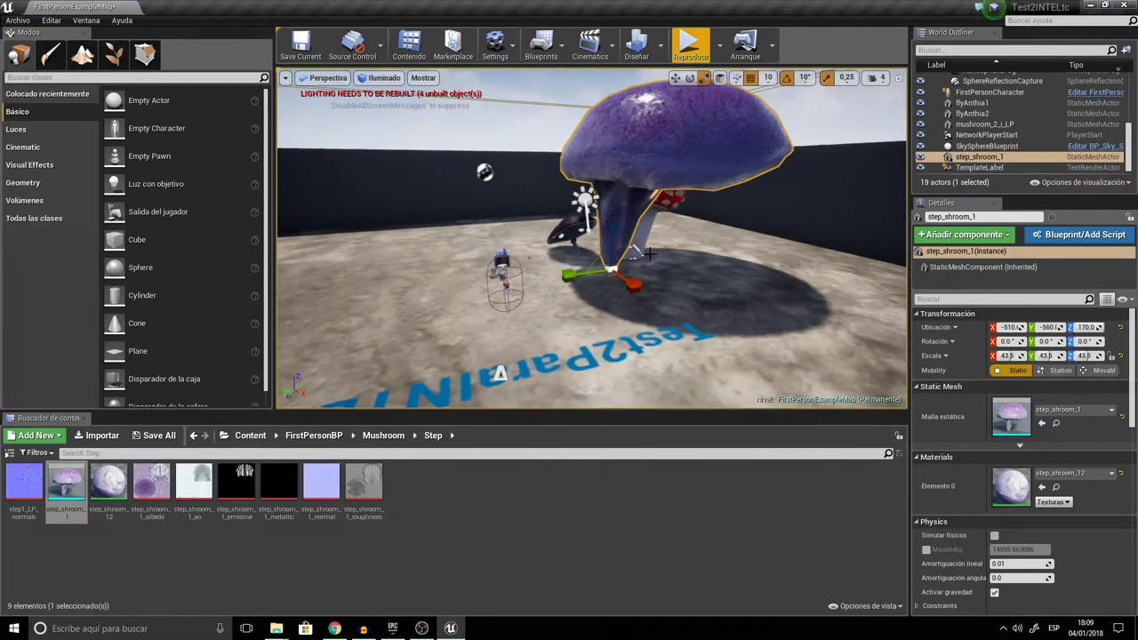
Step: Move the purple mushroom to X -1250, Y -990, with Z rotation 130° and scale 54.5, 54.5, 42.75
left_click_drag(635, 277, 630, 253)
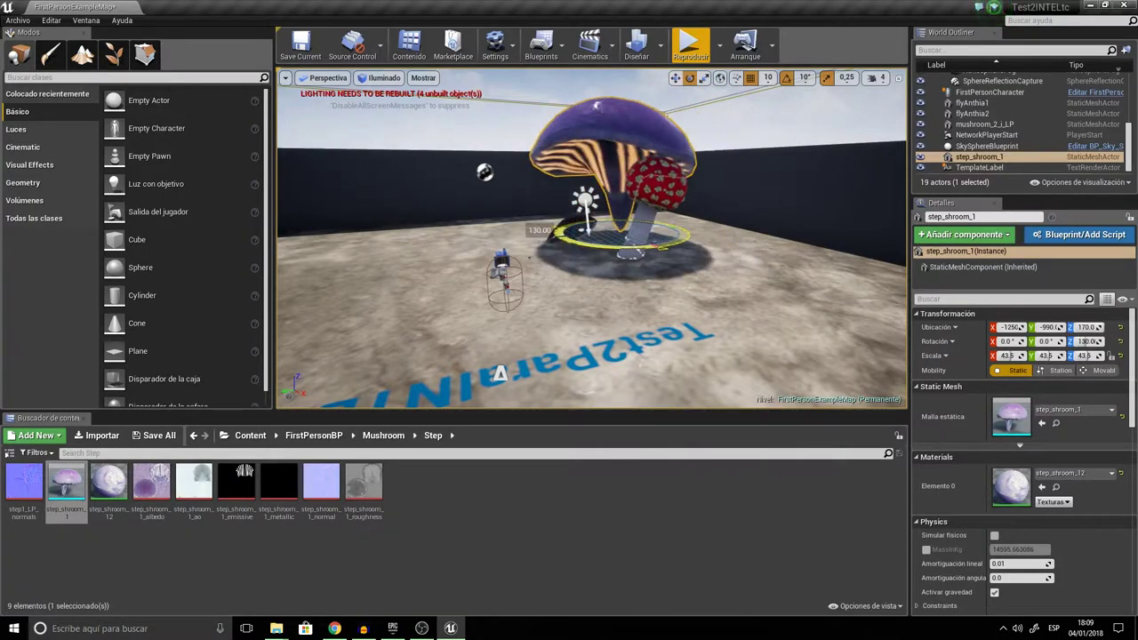
left_click_drag(621, 187, 651, 206)
right_click_drag(651, 207, 699, 226)
Step: Switch to Foliage mode, try painting all mushroom foliage types over the floor at density 0.5, and undo the stroke
left_click(144, 55)
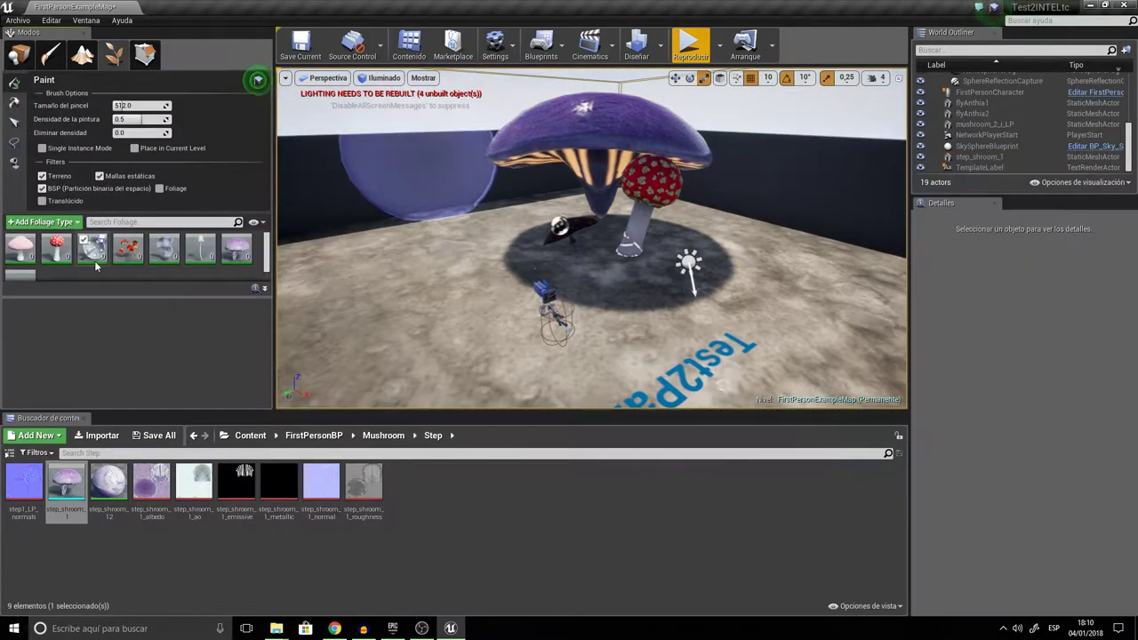
left_click(127, 255)
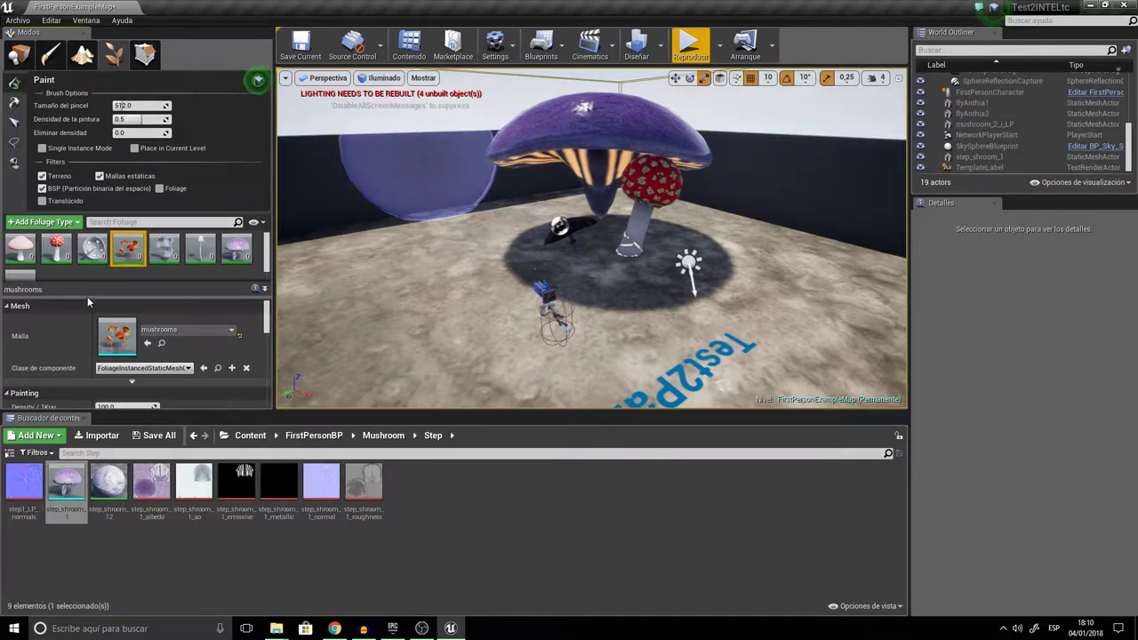
mouse_move(418, 299)
left_mouse_down()
mouse_move(584, 317)
mouse_move(569, 374)
mouse_move(416, 347)
mouse_move(589, 204)
mouse_move(392, 198)
mouse_move(399, 185)
left_mouse_up()
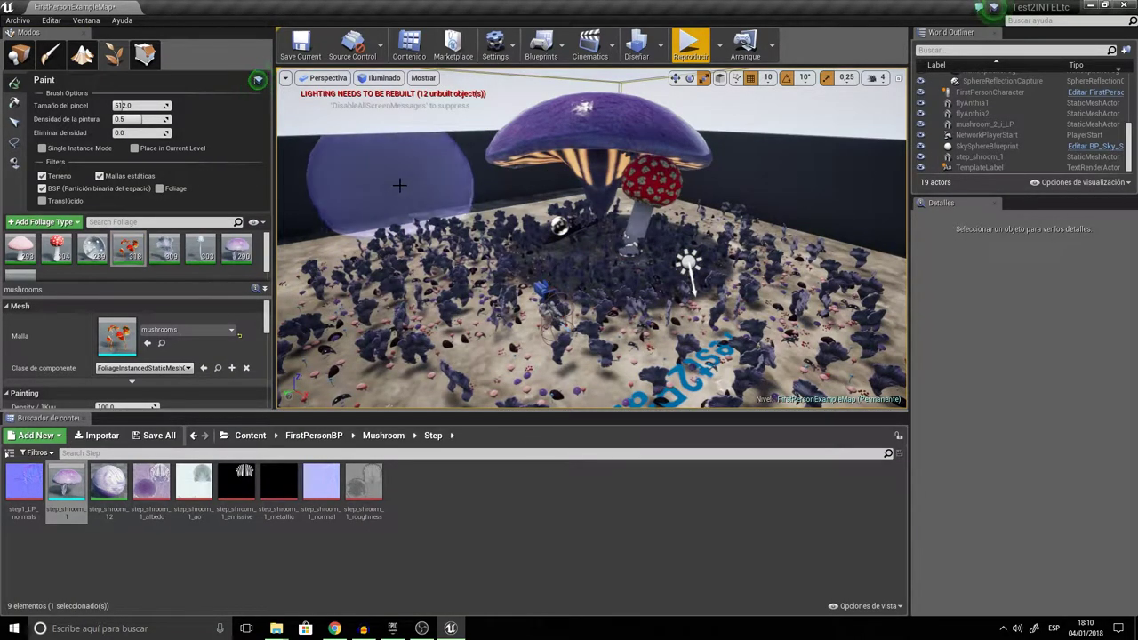
key("ctrl+z")
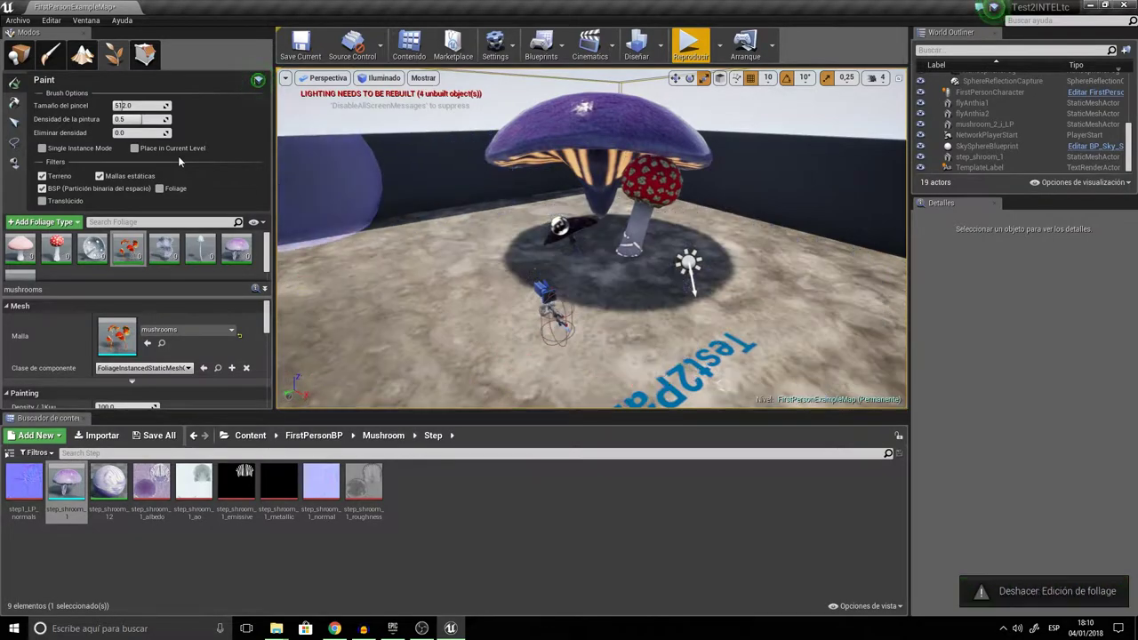
Step: Reduce the brush size to about 242 and the paint density to 0.05, and paint the mushroom foliage across the floor
left_click_drag(122, 105, 115, 106)
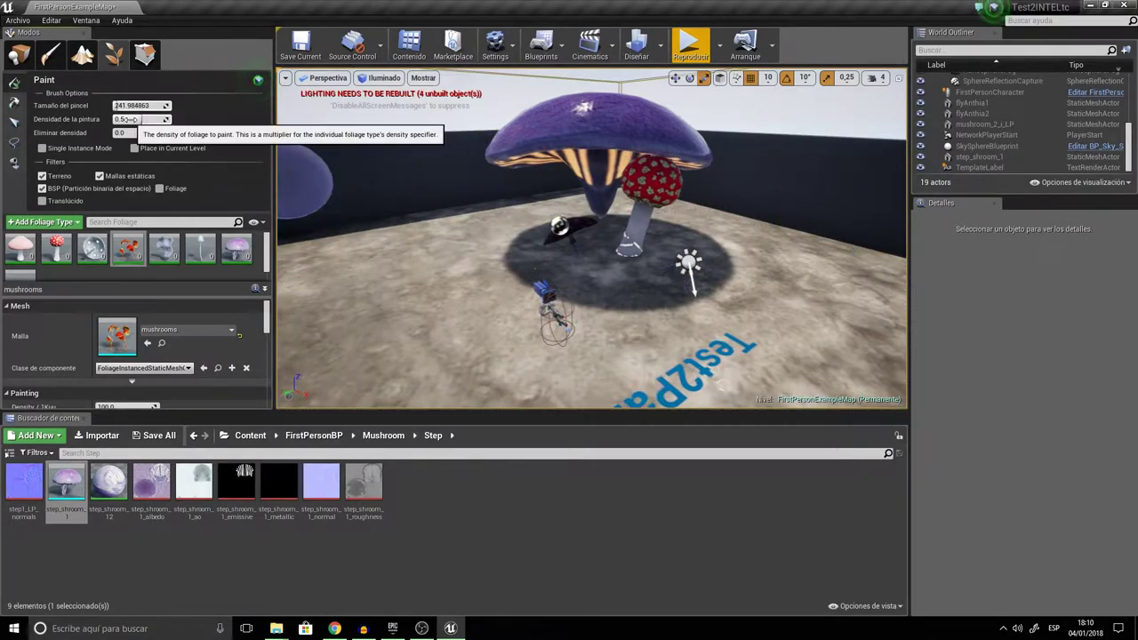
mouse_move(581, 254)
left_mouse_down()
mouse_move(803, 318)
mouse_move(438, 252)
mouse_move(617, 329)
mouse_move(813, 274)
mouse_move(689, 216)
mouse_move(594, 260)
left_mouse_up()
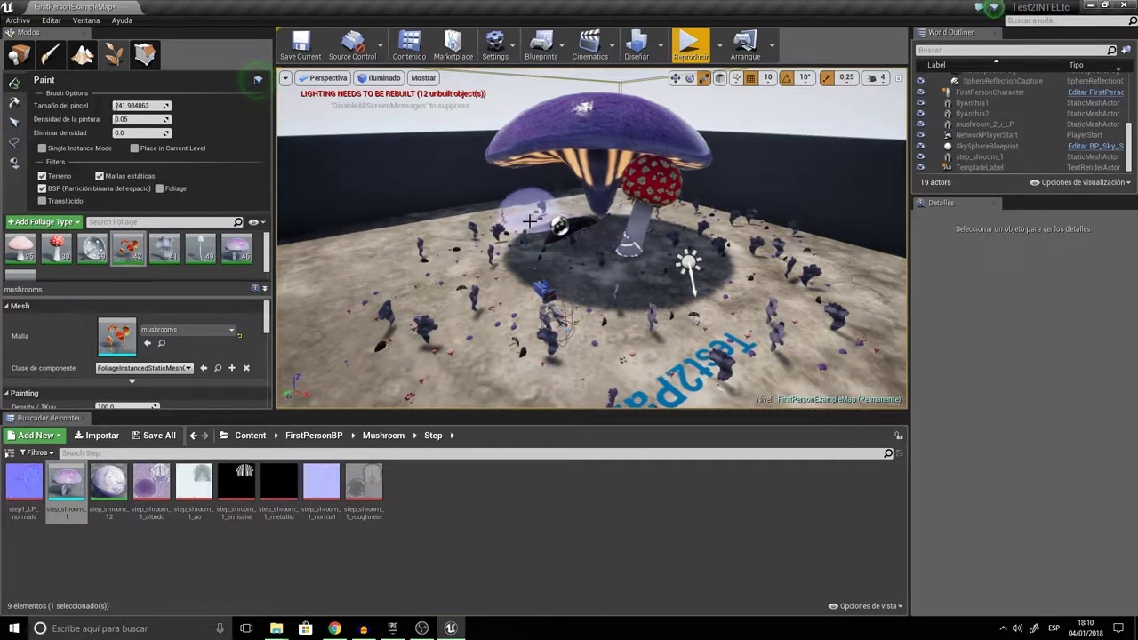
mouse_move(544, 298)
left_mouse_down()
mouse_move(655, 361)
mouse_move(407, 329)
mouse_move(463, 382)
mouse_move(874, 339)
mouse_move(744, 387)
mouse_move(491, 363)
mouse_move(758, 351)
mouse_move(322, 275)
left_mouse_up()
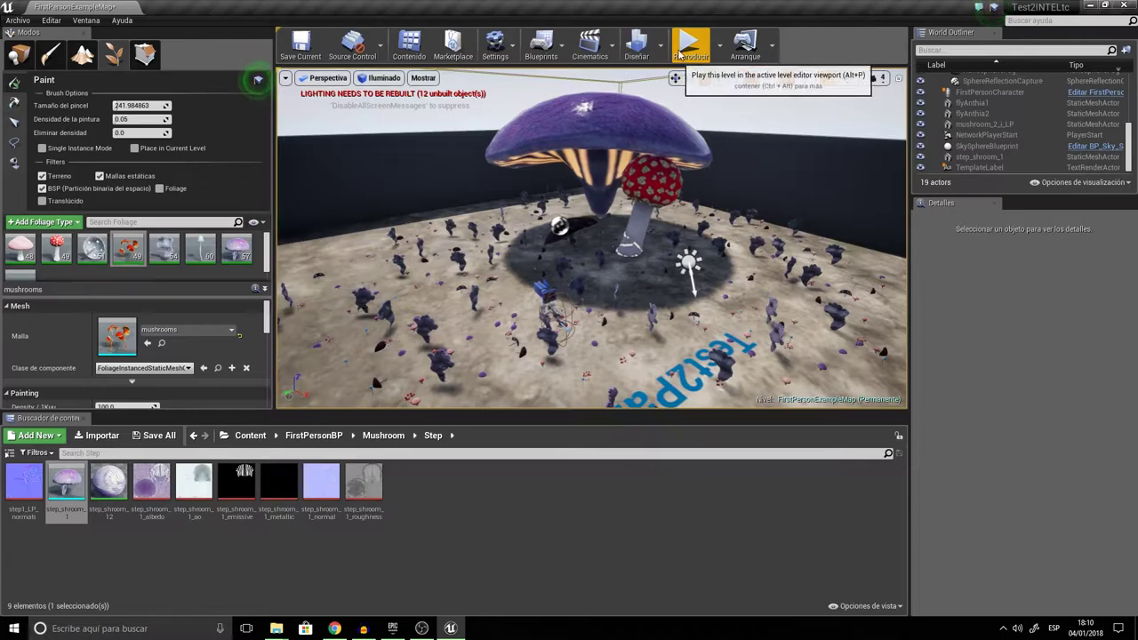
Step: Play the level, walk up to the large mushrooms to inspect them, and stop the session
left_click(690, 45)
key("w")
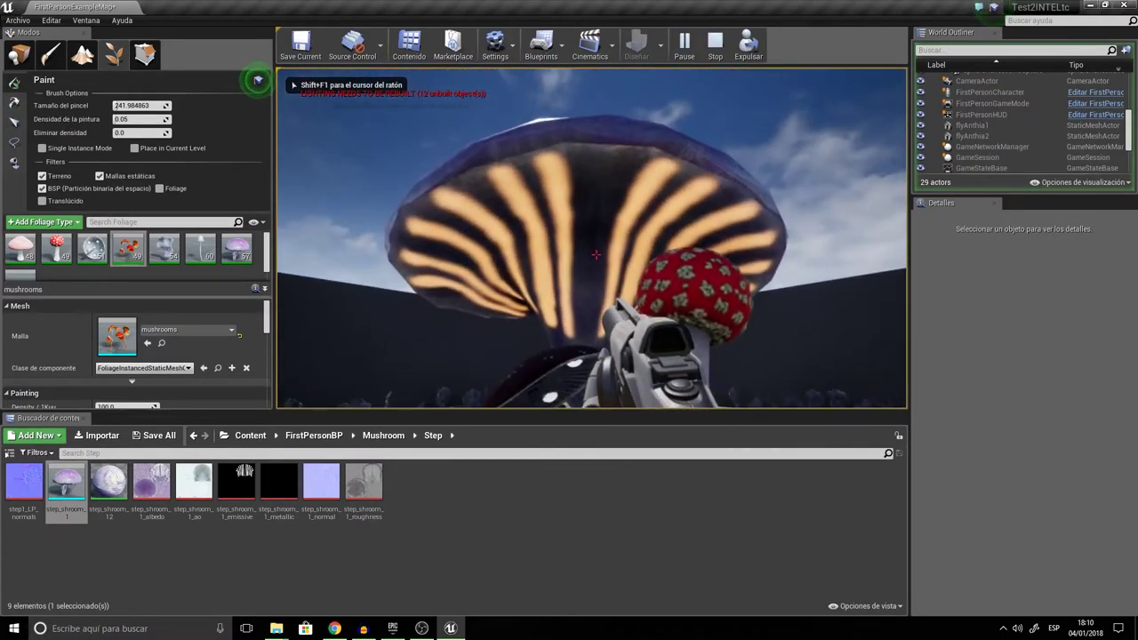
key("w")
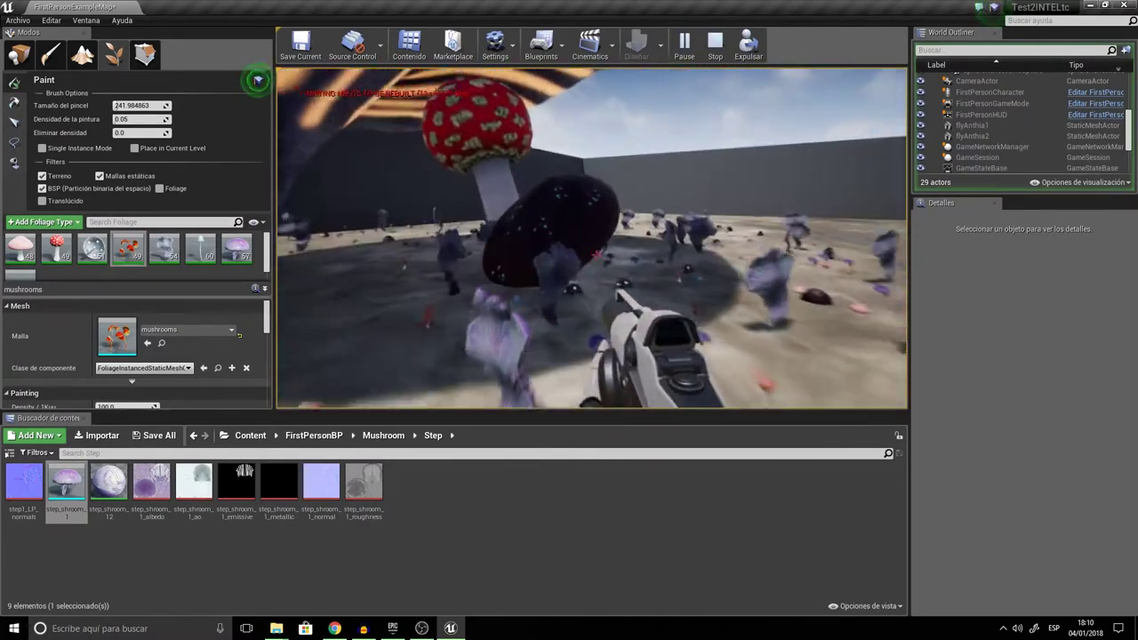
key("w")
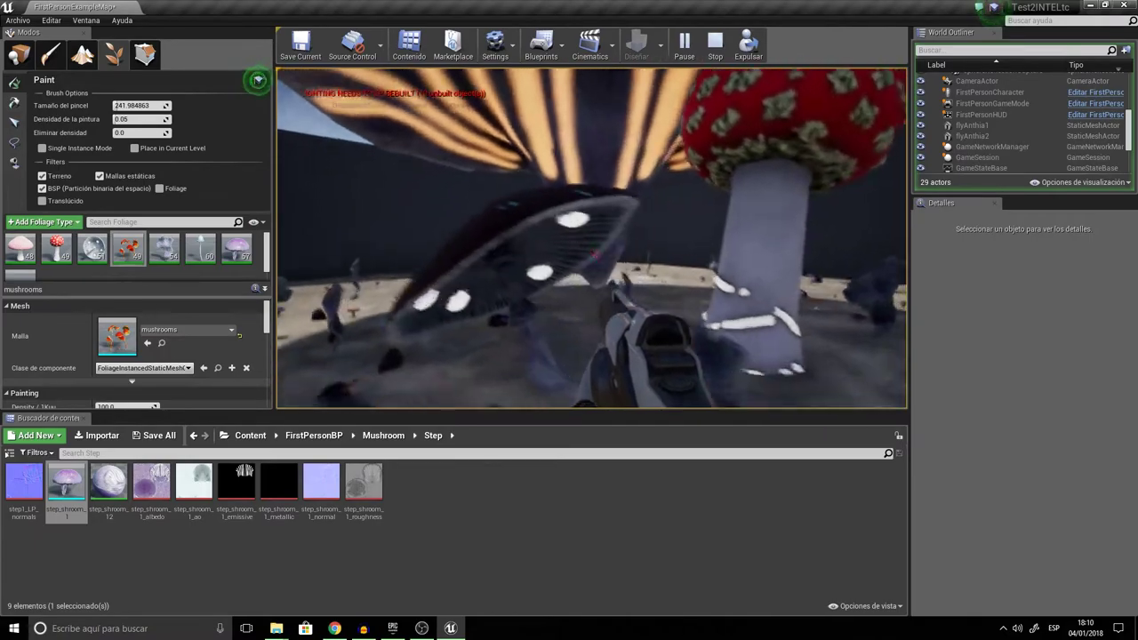
key("Escape")
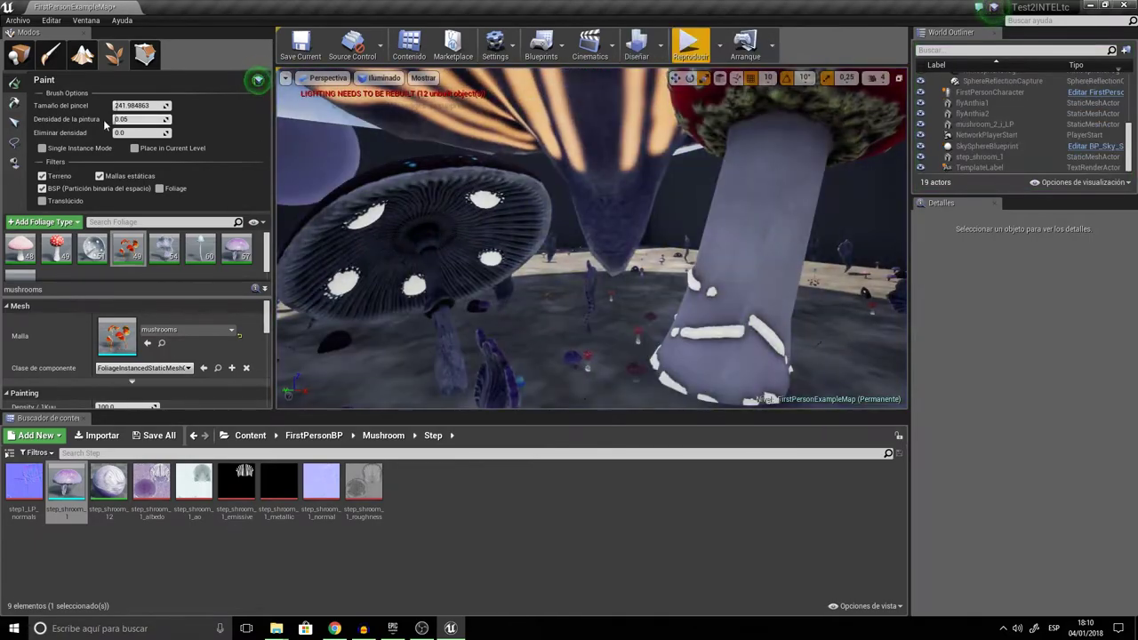
Step: Switch to Place mode and lower the large purple step_shroom_1 mushroom to Z 70
left_click(19, 55)
left_click(623, 223)
left_click_drag(617, 233, 625, 261)
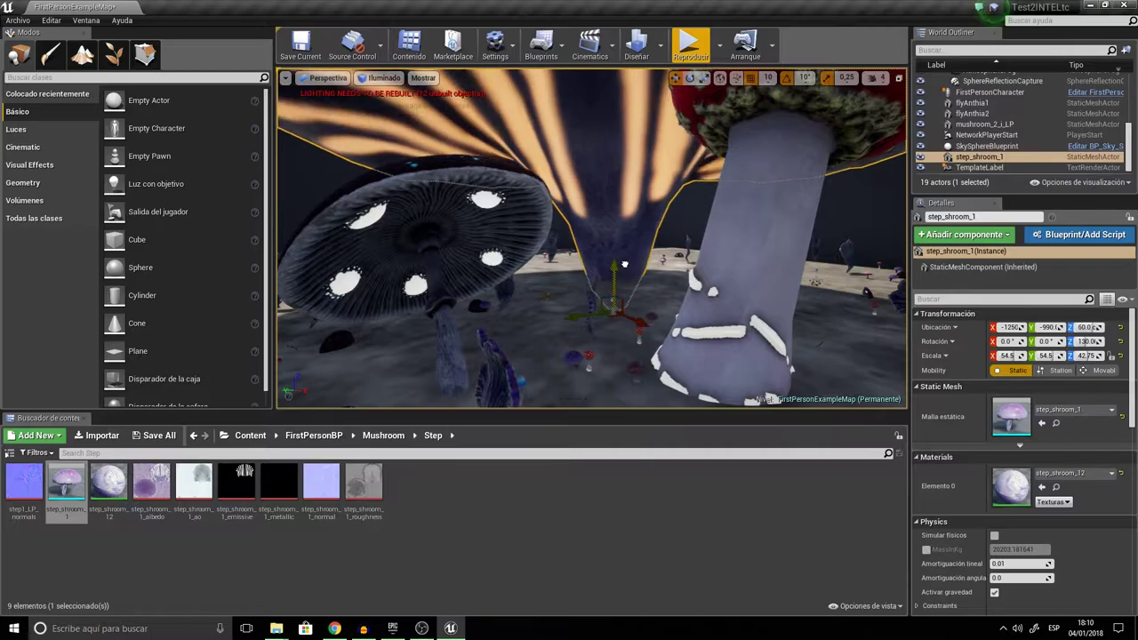
key("s")
right_click_drag(625, 259, 625, 259)
Step: Stretch the purple mushroom to a Z scale of 62.5, lower it to Z 20, and tilt it by 10°
key("e")
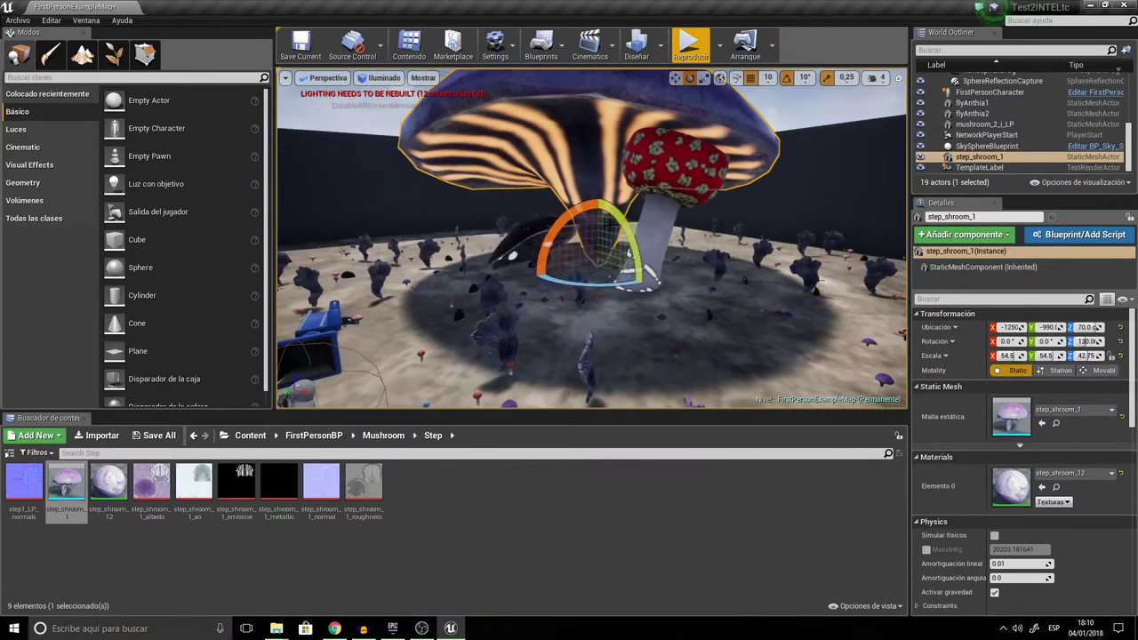
left_click_drag(599, 224, 598, 193)
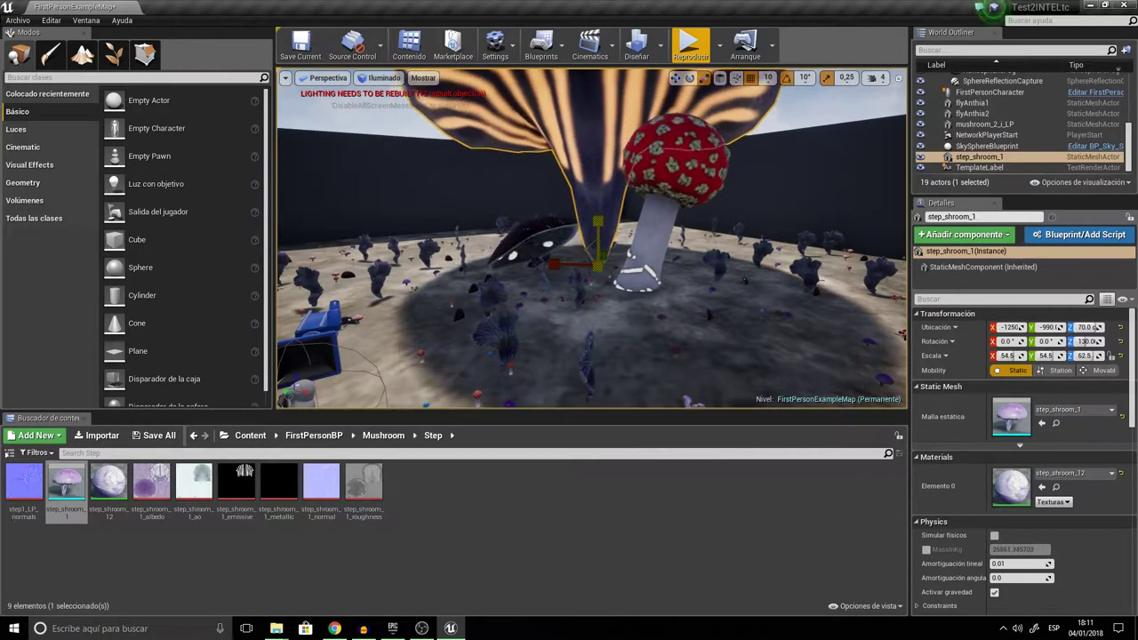
left_click_drag(597, 233, 640, 283)
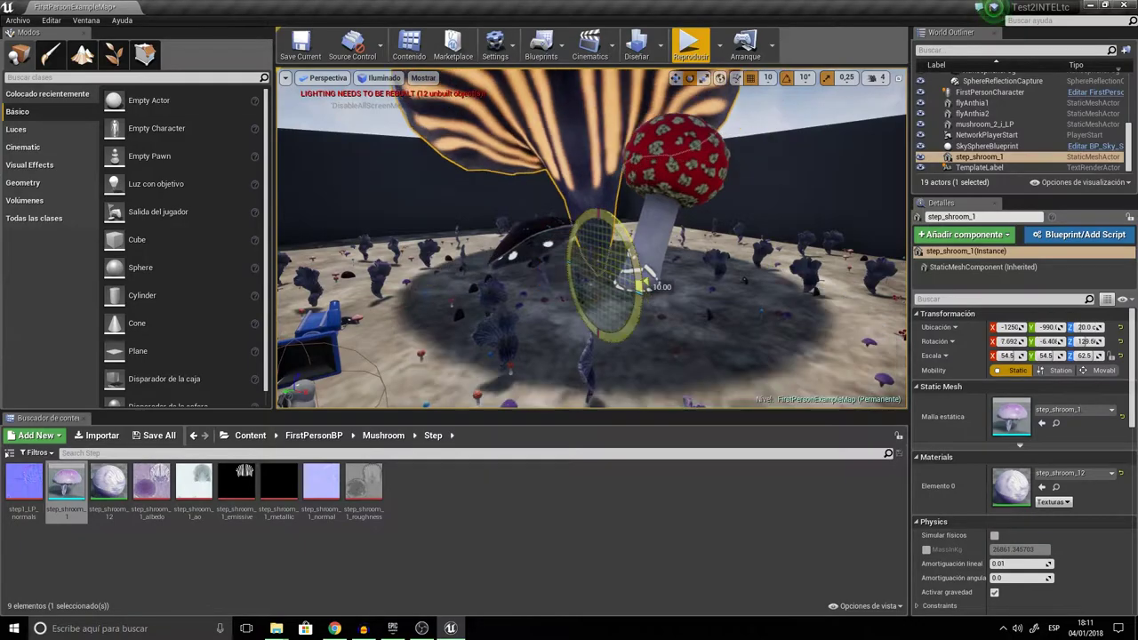
right_click_drag(614, 248, 619, 274)
scroll(602, 262, "down", 8)
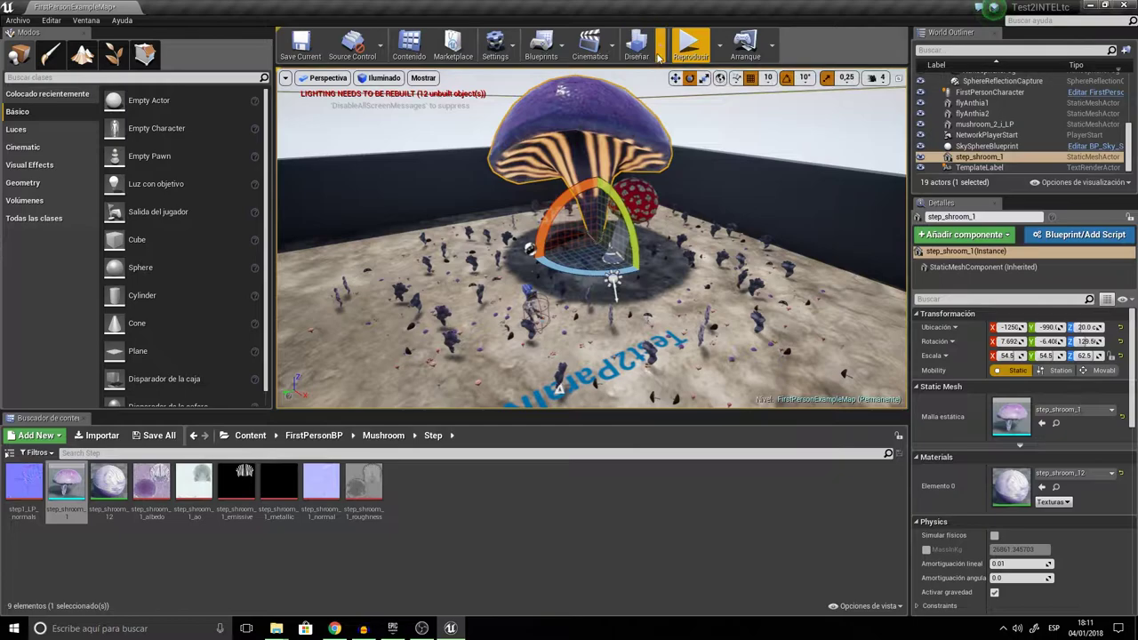
Step: Build the level's lighting
left_click(660, 55)
left_click(702, 84)
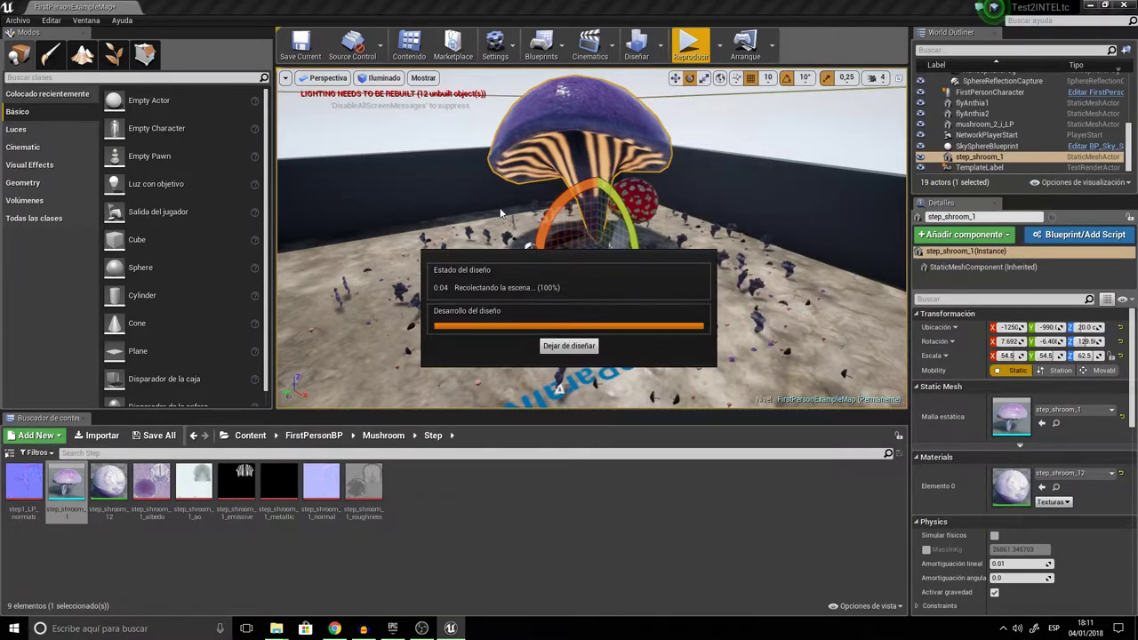
scroll(484, 222, "down", 1)
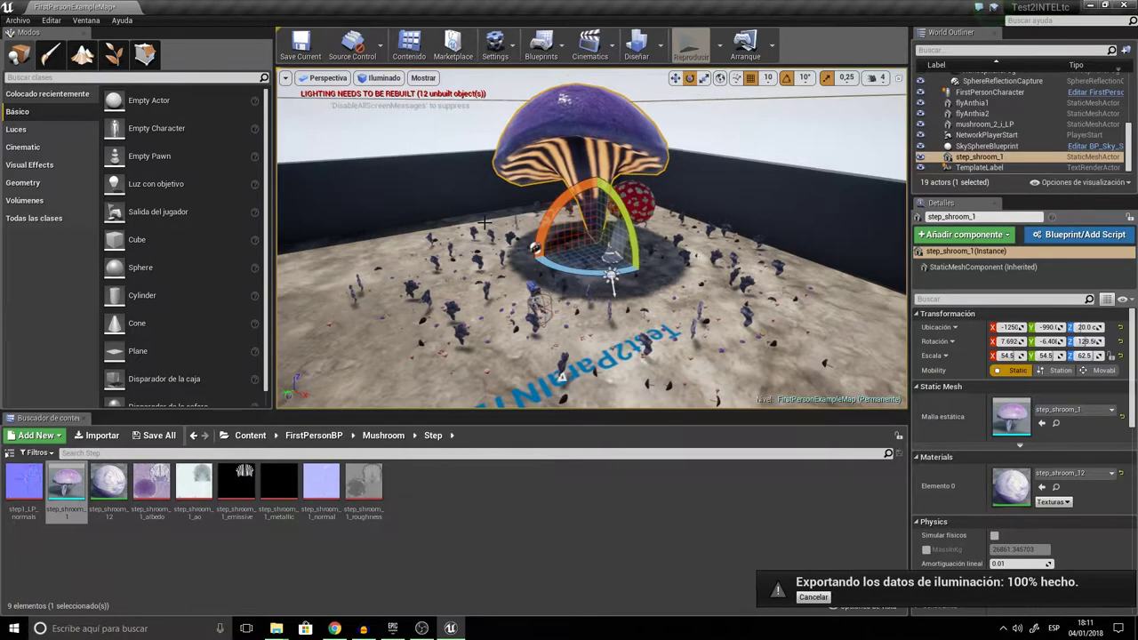
right_click_drag(491, 255, 659, 249)
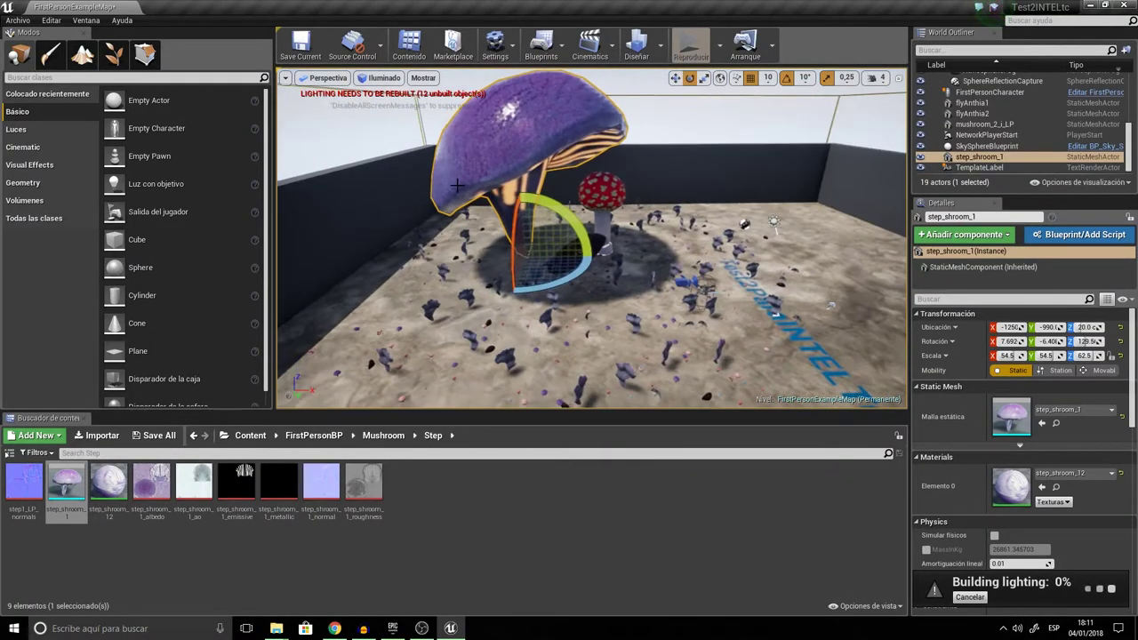
key("w")
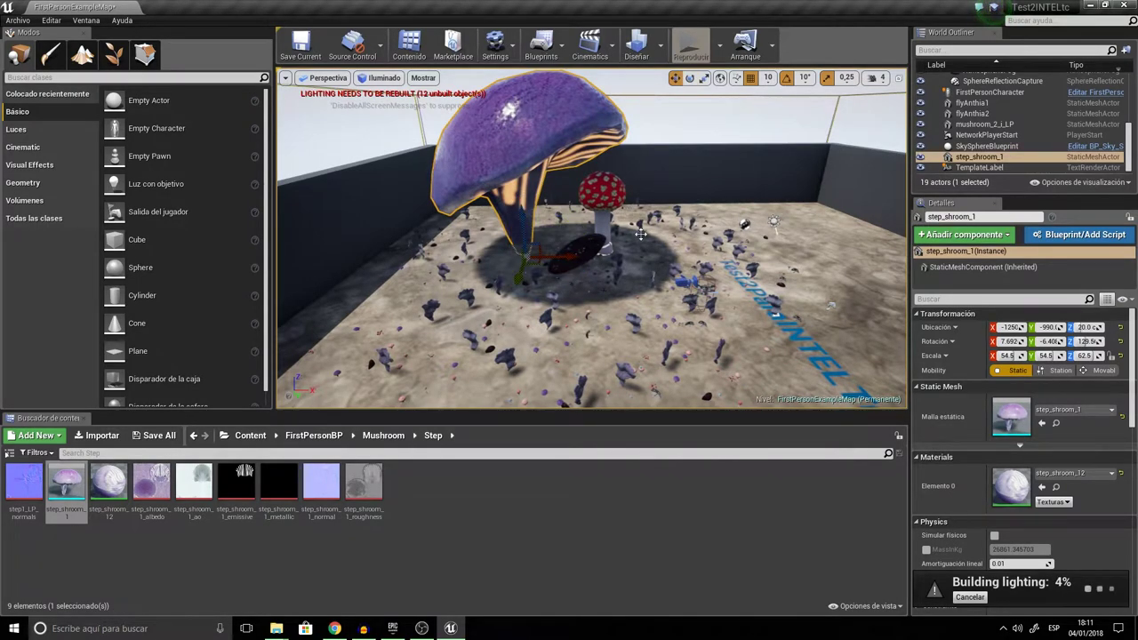
left_click_drag(653, 249, 531, 433, "alt")
Step: Browse the Mushroom/Strand2 folder and select the strand2_ao texture
left_click(382, 436)
double_click(370, 496)
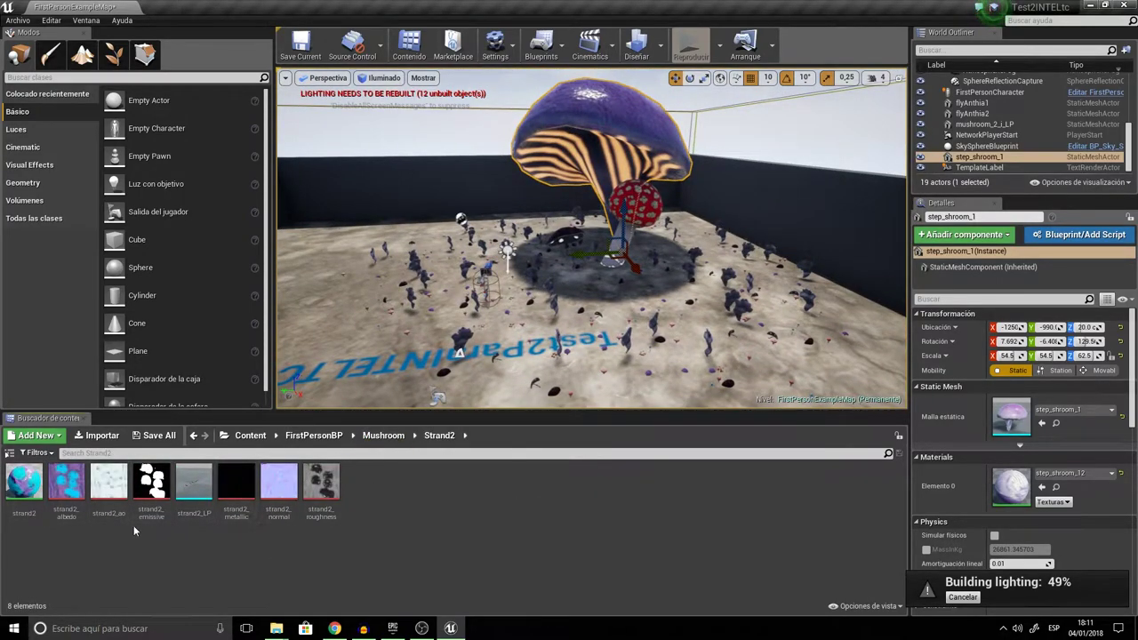
left_click(109, 494)
mouse_move(109, 493)
left_mouse_down()
mouse_move(508, 323)
mouse_move(323, 436)
left_mouse_up()
Step: Switch to Foliage mode, set the paint density to 0.51, and paint the small pink mushroom foliage across the floor
left_click(113, 55)
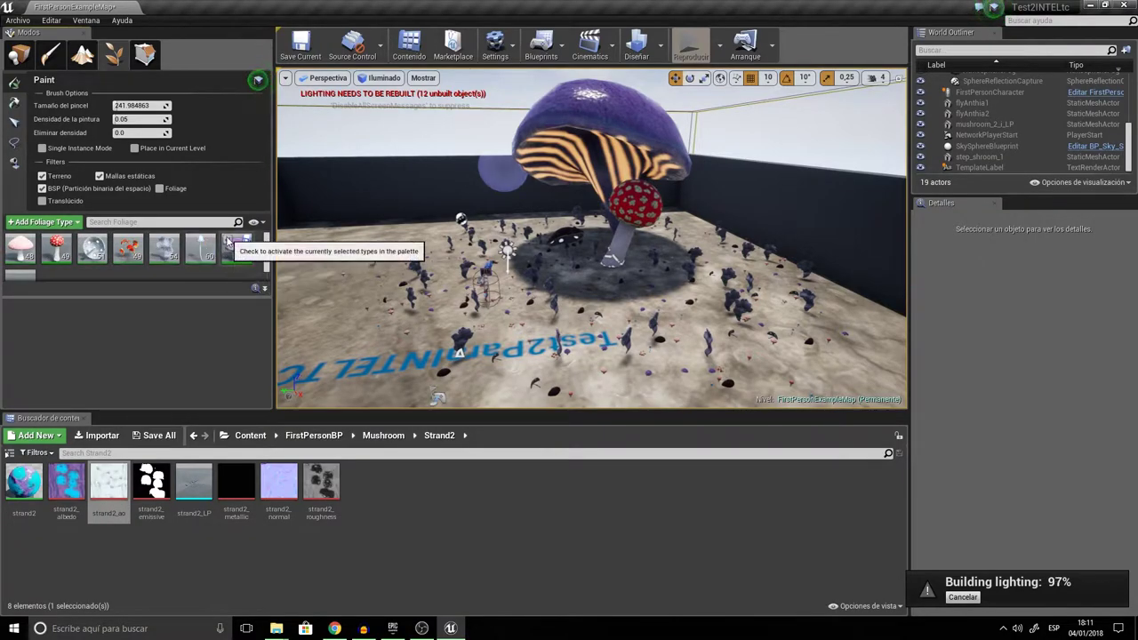
scroll(76, 259, "down", 1)
scroll(16, 254, "up", 1)
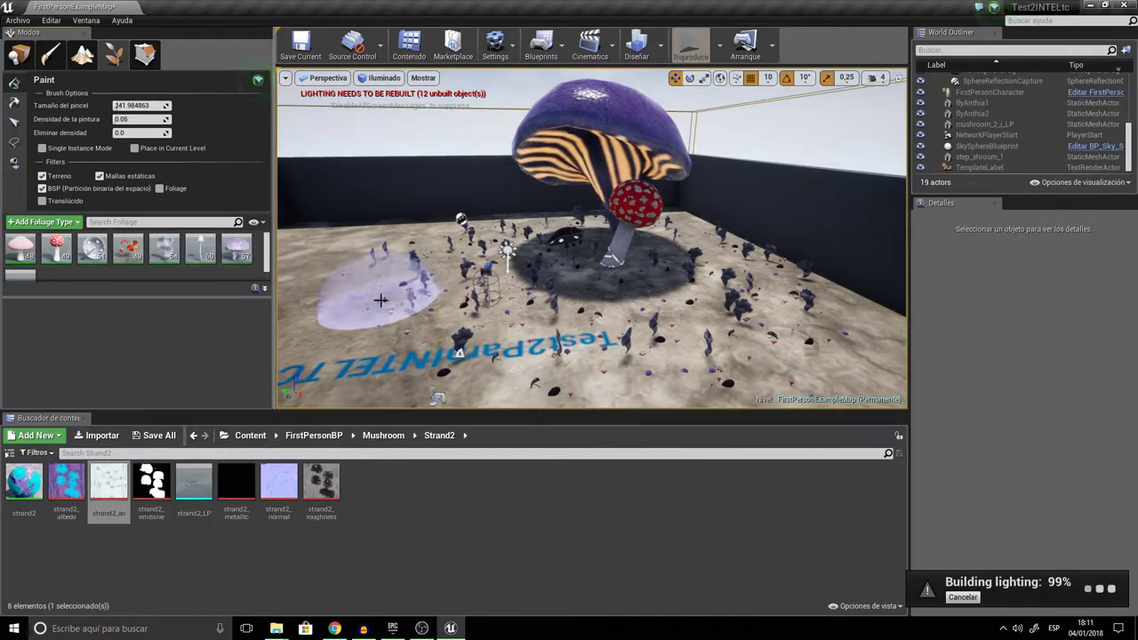
left_click_drag(116, 119, 122, 119)
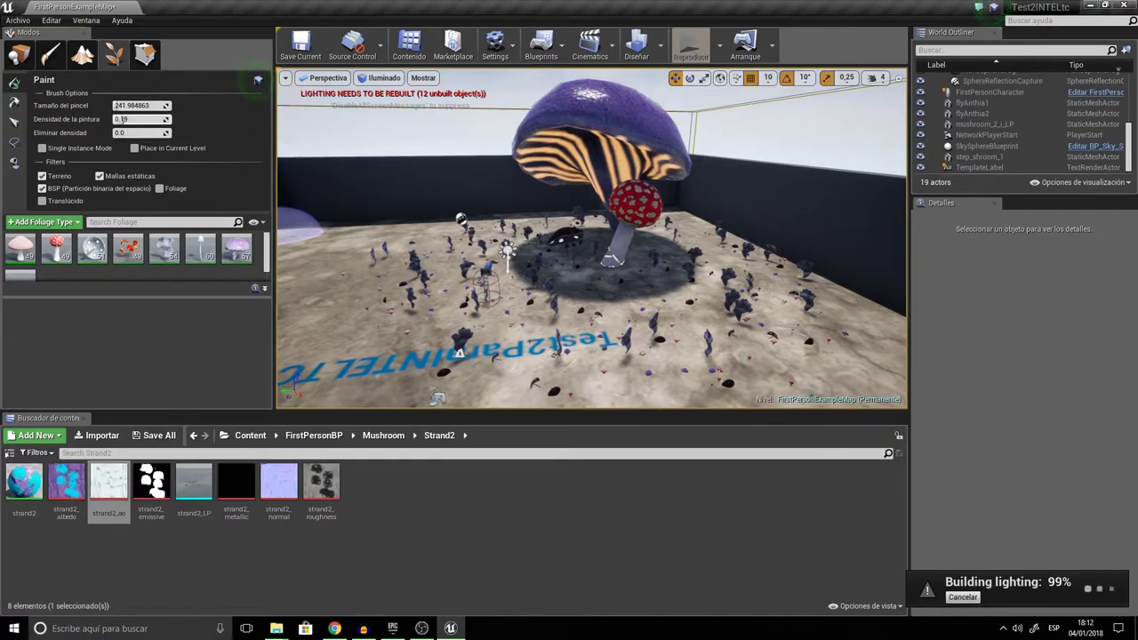
mouse_move(383, 285)
left_mouse_down()
mouse_move(427, 329)
mouse_move(614, 355)
mouse_move(738, 302)
mouse_move(696, 280)
mouse_move(516, 283)
mouse_move(511, 258)
mouse_move(476, 222)
mouse_move(463, 236)
left_mouse_up()
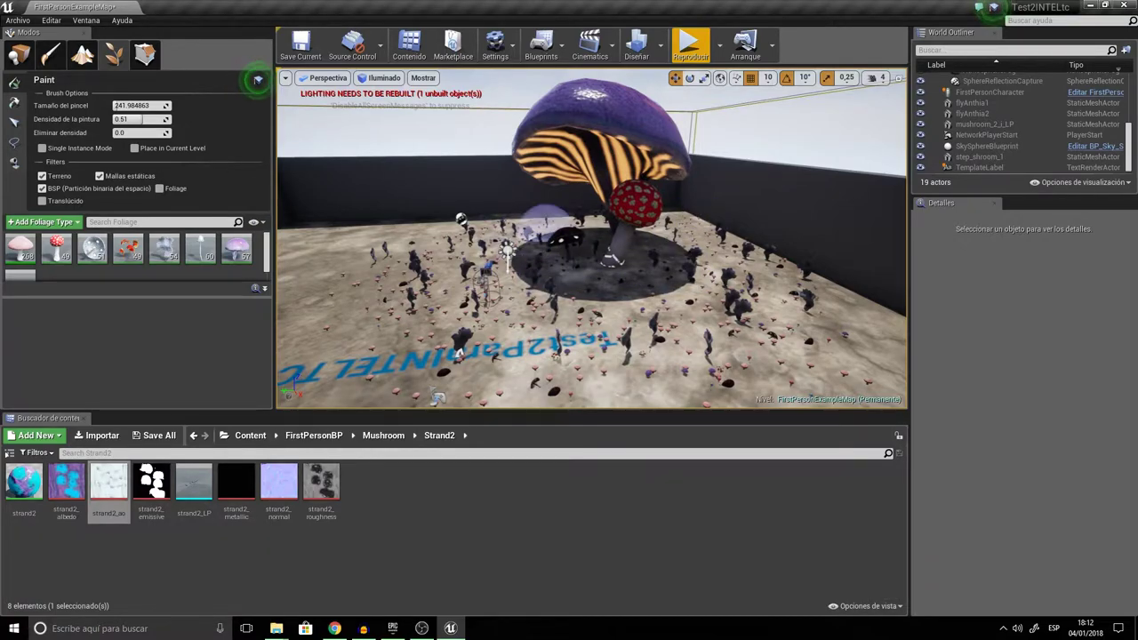
Step: Play-test the level by walking around the large mushrooms and the painted foliage, and end the play session
scroll(498, 276, "up", 5)
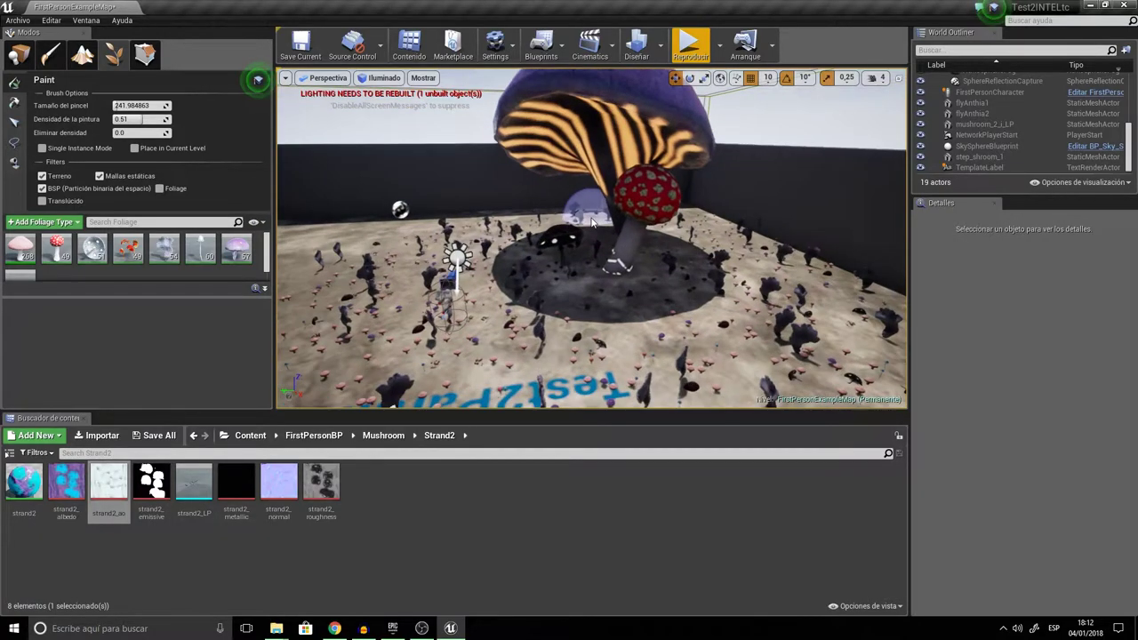
left_click(691, 45)
key("w")
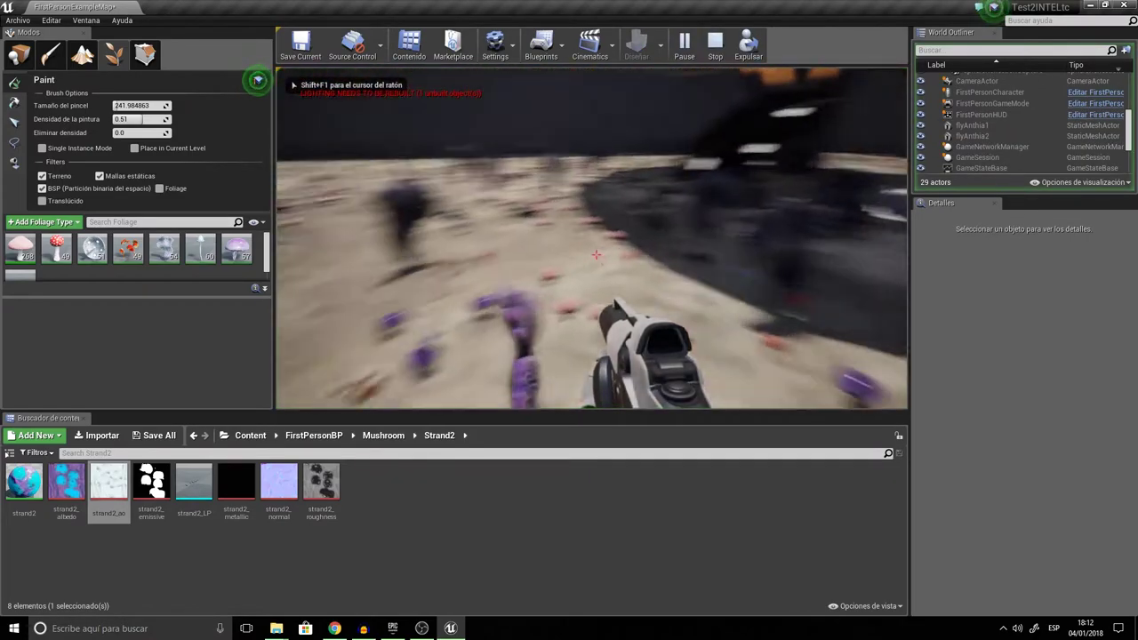
key("d")
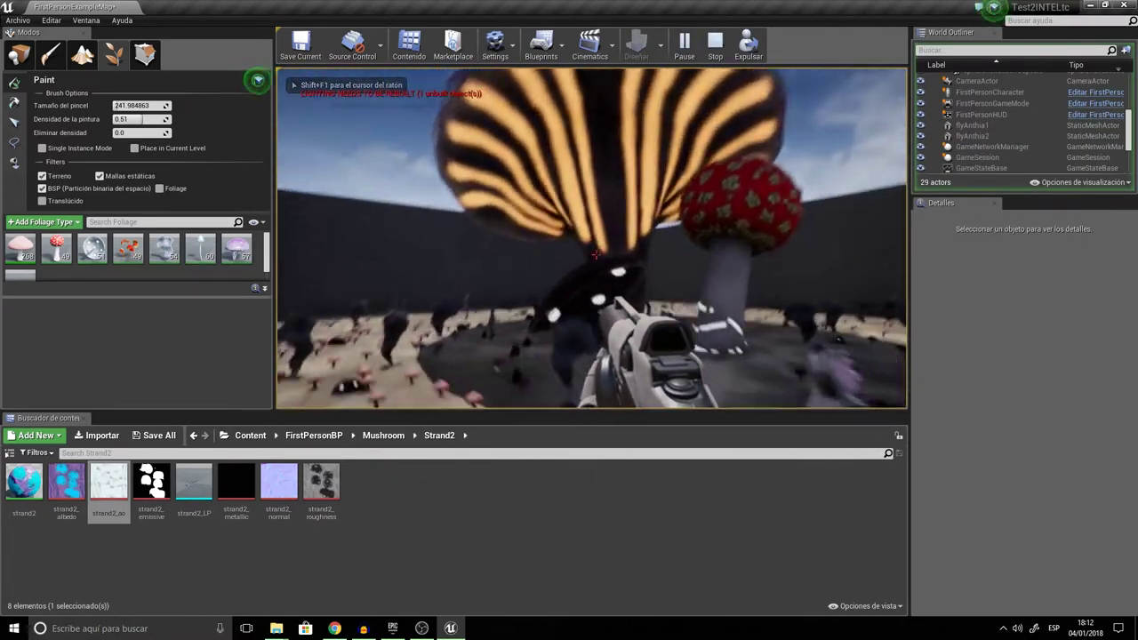
key("w")
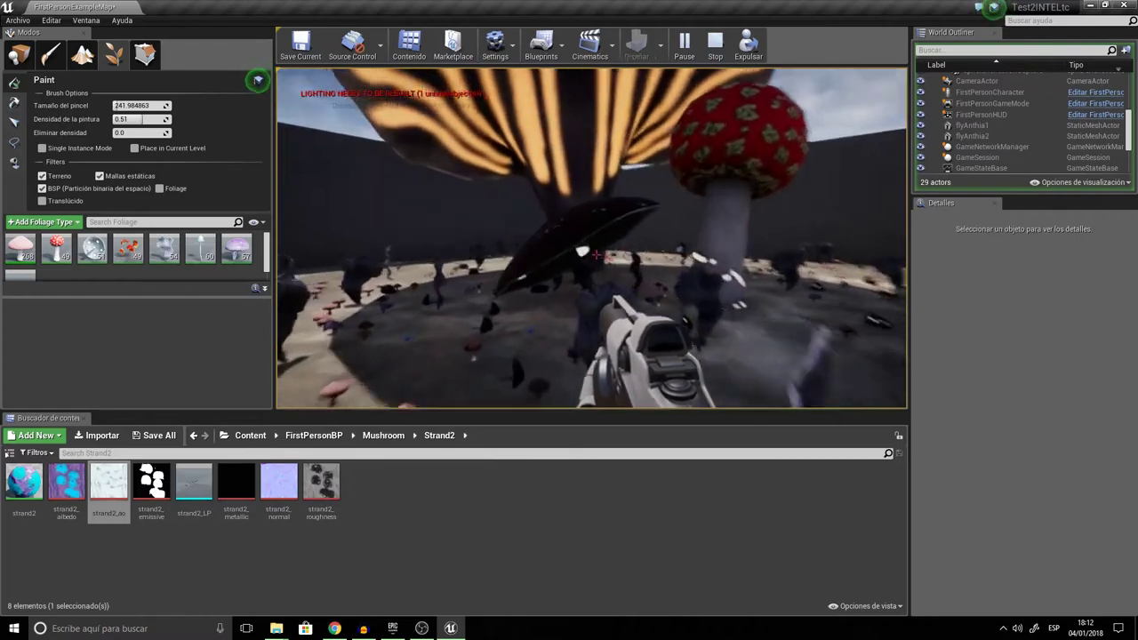
key("a")
key("d")
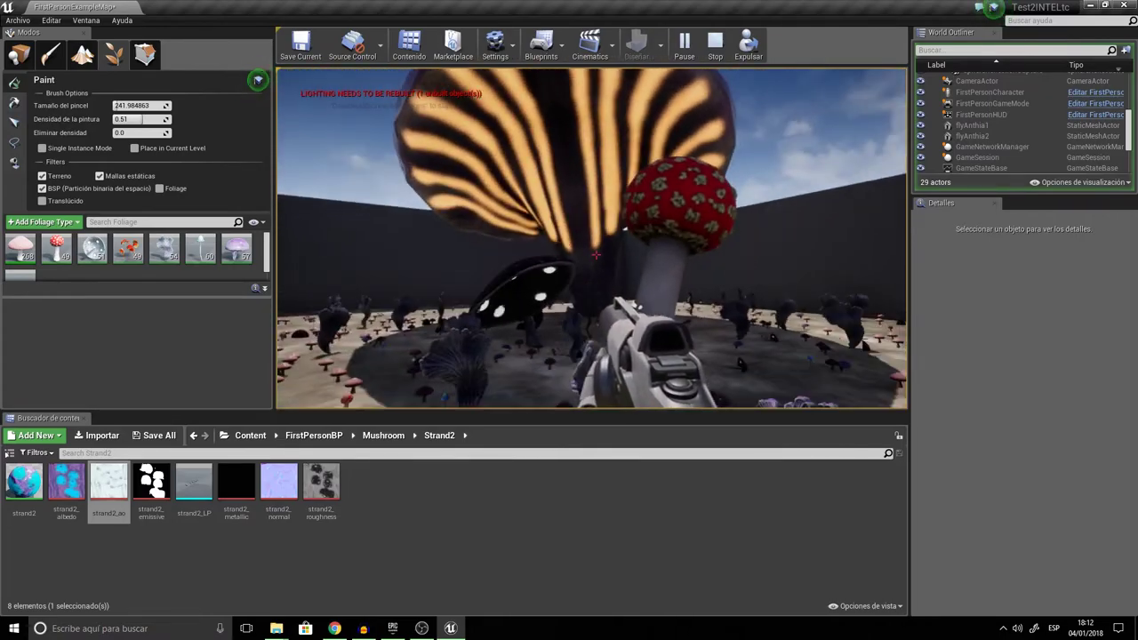
key("Escape")
Step: Drop the strand2_ao texture into the level to make a material from it, and switch to Place mode
right_click_drag(551, 178, 551, 267)
scroll(551, 178, "down", 8)
right_click_drag(551, 178, 551, 107)
mouse_move(481, 297)
right_mouse_down()
mouse_move(481, 382)
mouse_move(463, 409)
mouse_move(484, 338)
mouse_move(454, 241)
mouse_move(483, 205)
right_mouse_up()
left_click_drag(109, 484, 440, 238)
left_click(19, 57)
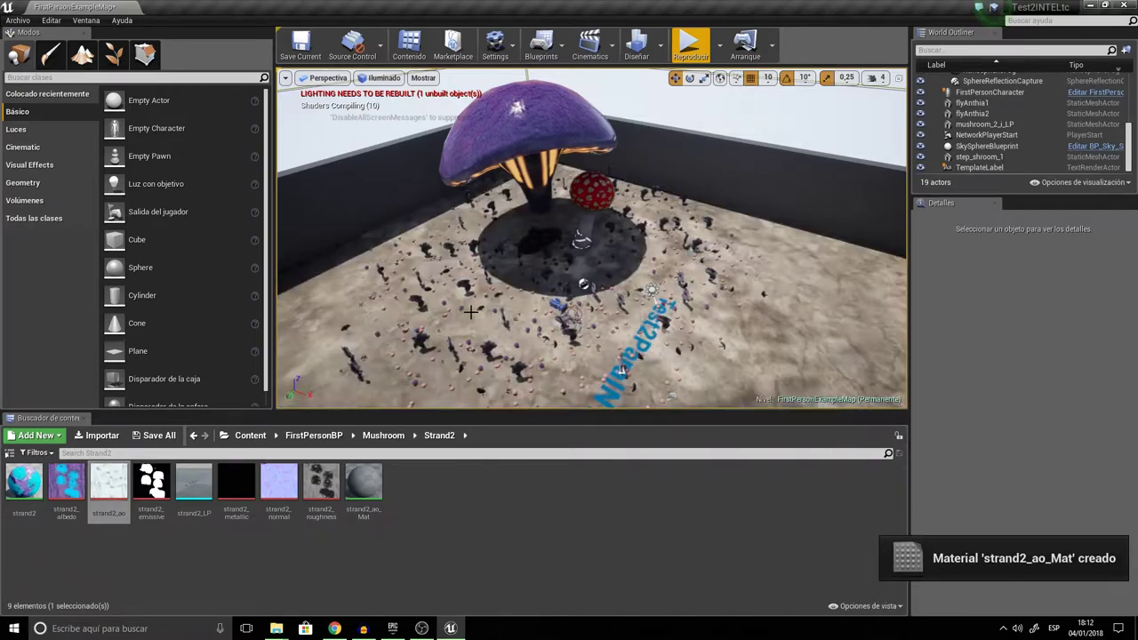
Step: Place the strand2_LP mesh in the level at about X -1290, Y -580, scaled to 30.5 × 11.75 × 30.5
left_click_drag(192, 481, 730, 334)
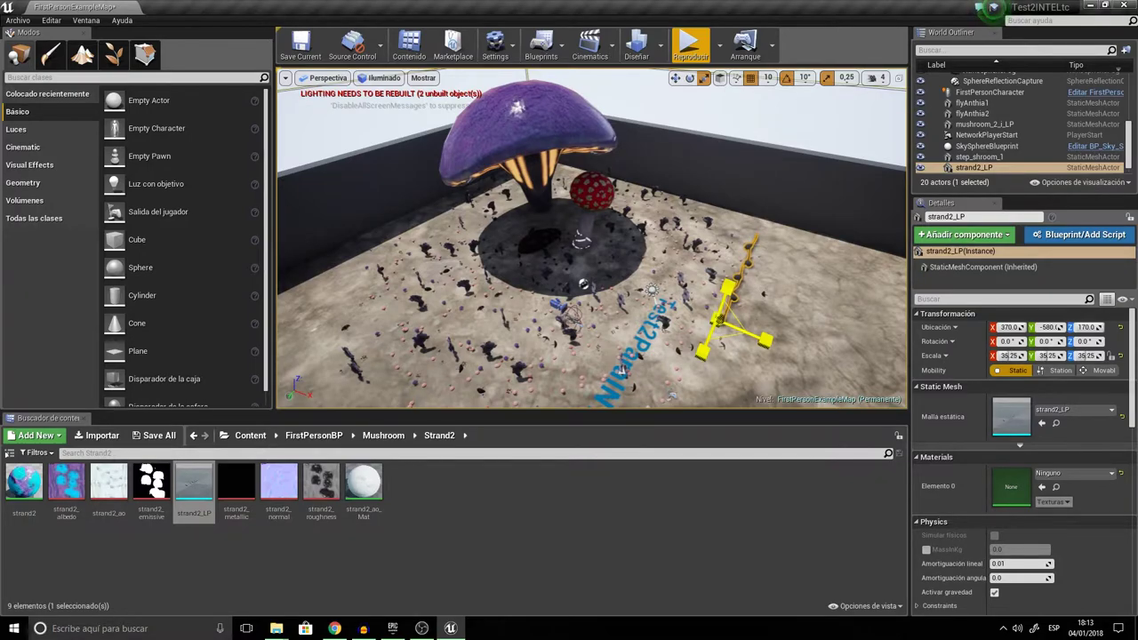
left_click_drag(795, 305, 745, 344, "alt")
key("e")
key("w")
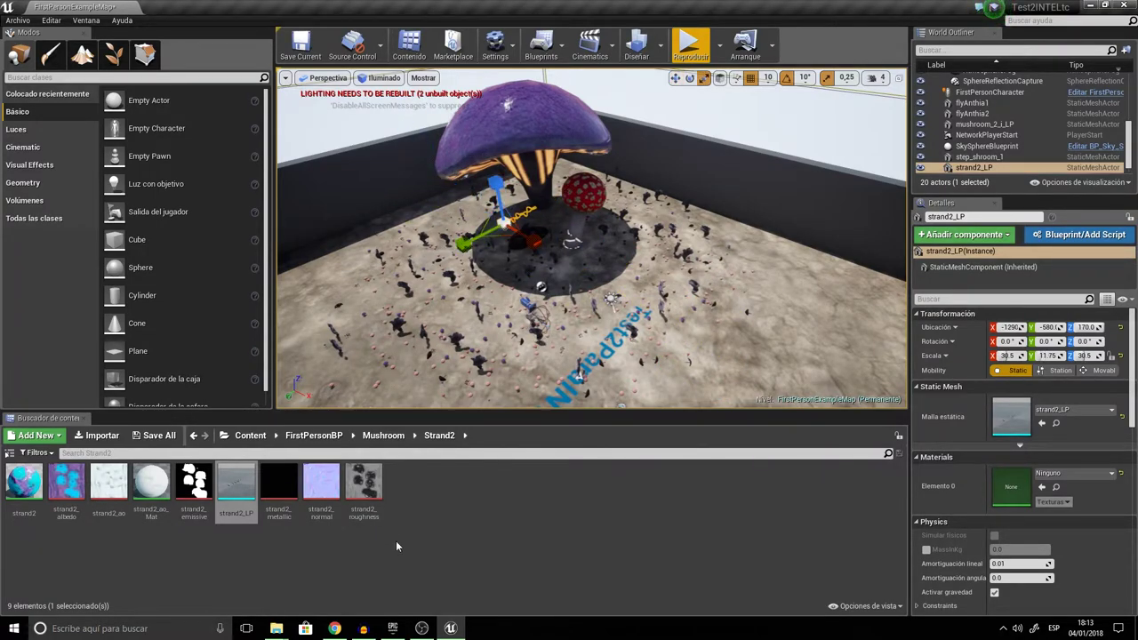
Step: Place the mushrooms mesh from the Mushroom/SmallRedShroomies folder on the arena floor
left_click(374, 438)
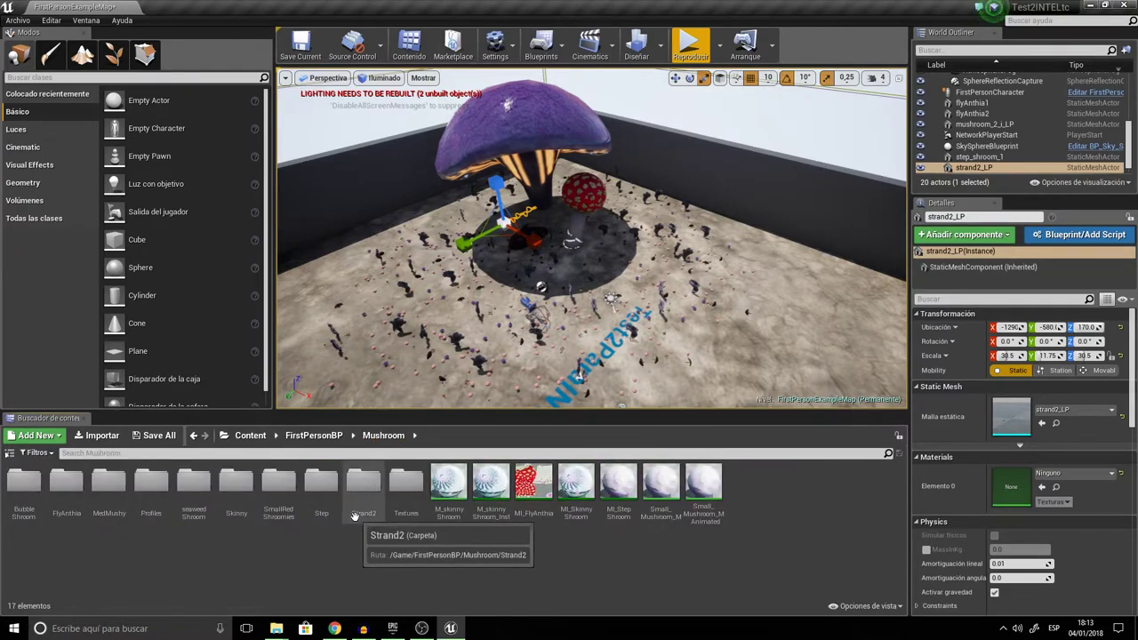
double_click(279, 485)
left_click_drag(67, 485, 534, 334)
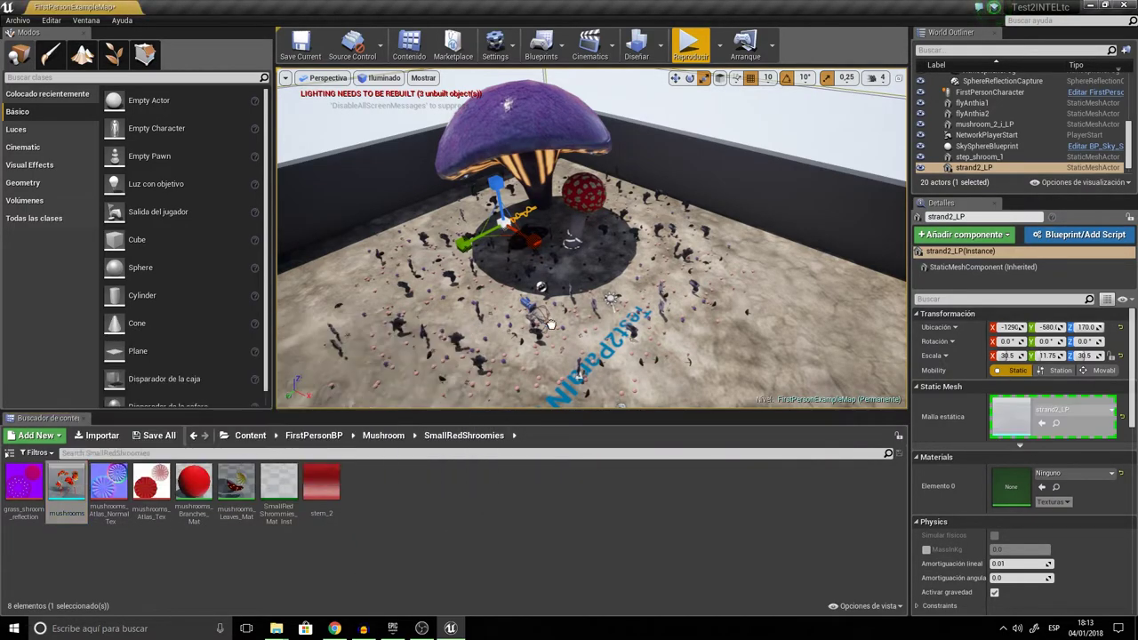
left_click_drag(614, 283, 614, 284)
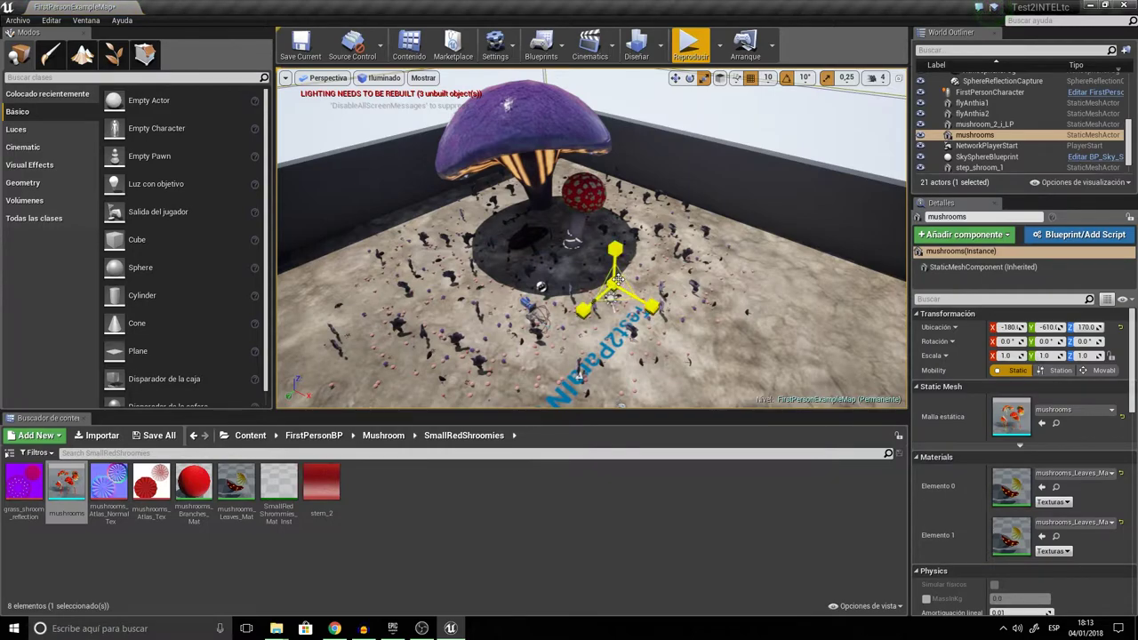
Step: Move the mushroom cluster to X -1290 beneath the giant purple mushroom, rotate it -30° about Z, and scale it to 9.25 × 9.25 × 5.75
left_click_drag(614, 285, 495, 254)
key("e")
key("f")
mouse_move(598, 254)
left_mouse_down("alt")
mouse_move(569, 214)
mouse_move(605, 240)
left_mouse_up("alt")
key("w")
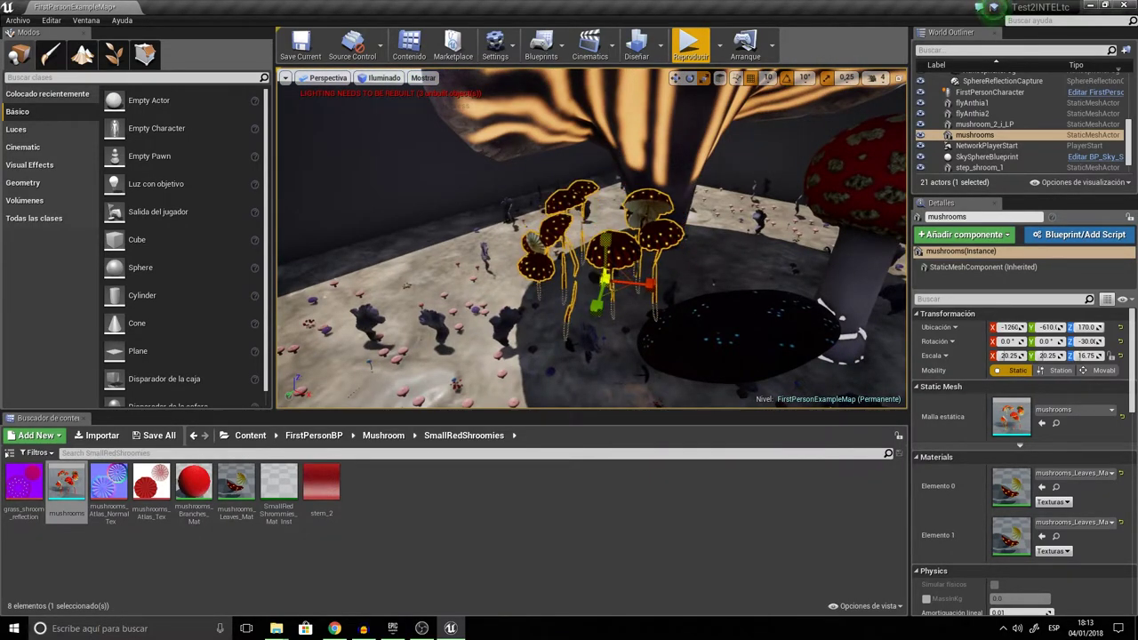
left_click_drag(612, 287, 612, 302)
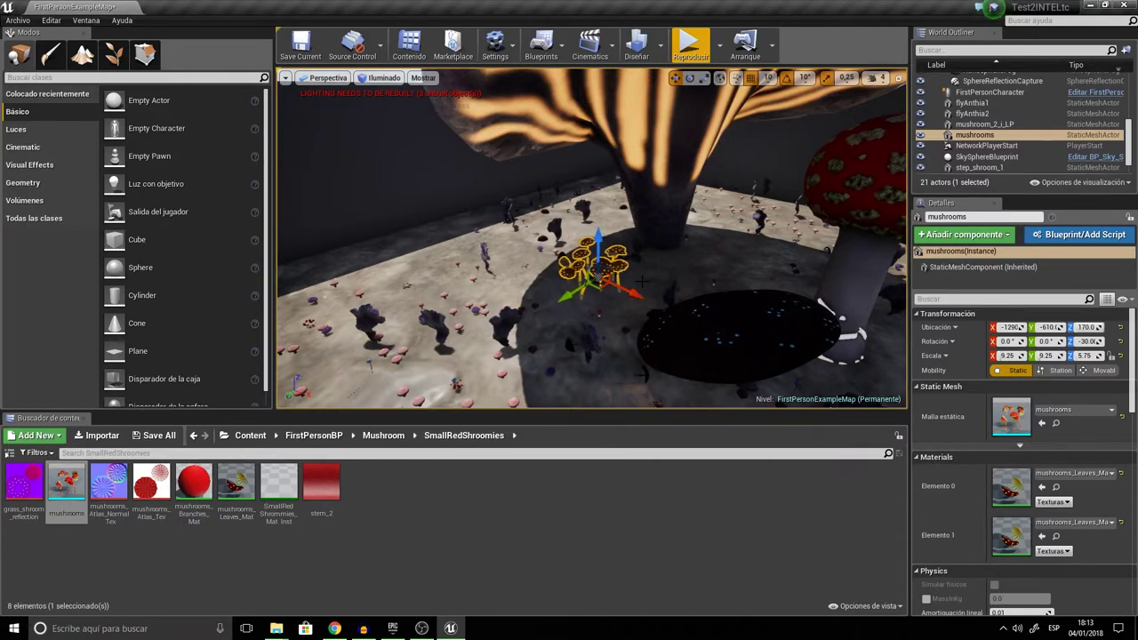
Step: Place two more clusters of the mushrooms mesh around the base of the giant purple mushroom
left_click_drag(67, 485, 631, 299)
key("e")
left_click_drag(51, 504, 548, 263)
left_click_drag(583, 217, 611, 200)
left_click(614, 303)
right_click_drag(613, 303, 702, 218)
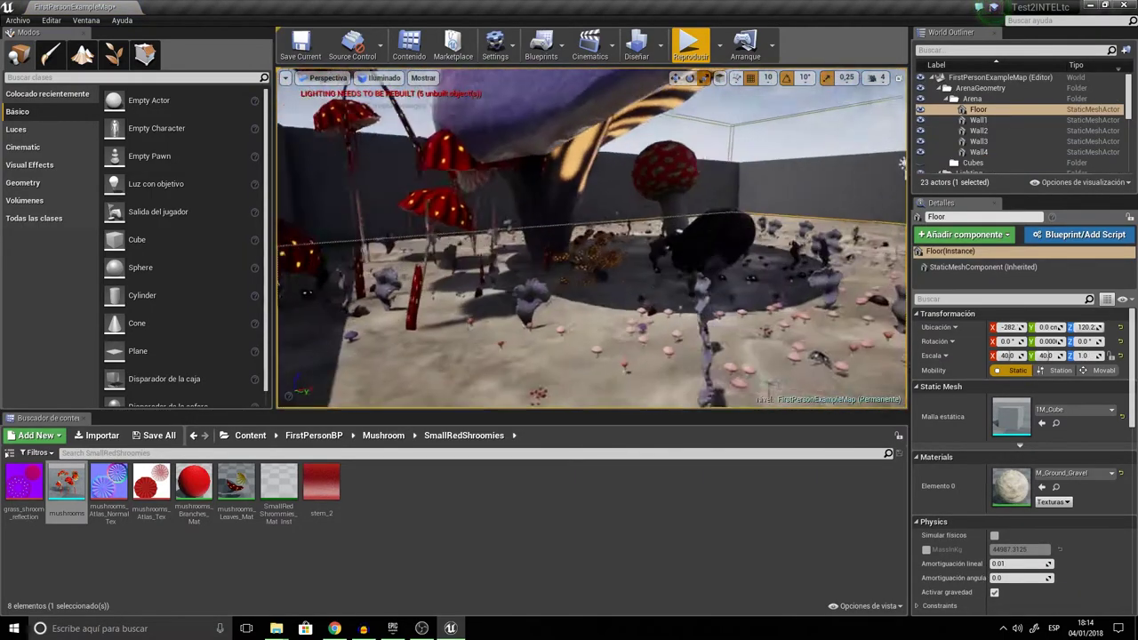
Step: Move the mushrooms3 cluster to about X -1850, Y -950, rotate it to 100° about Z, and scale it to 28.25 × 28.75 × 28.75
right_click_drag(604, 240, 596, 267)
left_click(540, 238)
left_click_drag(533, 233, 391, 267)
key("e")
right_click_drag(391, 267, 382, 200)
mouse_move(492, 226)
right_mouse_down()
mouse_move(453, 240)
mouse_move(507, 233)
mouse_move(492, 226)
right_mouse_up()
key("r")
left_click_drag(472, 229, 454, 241)
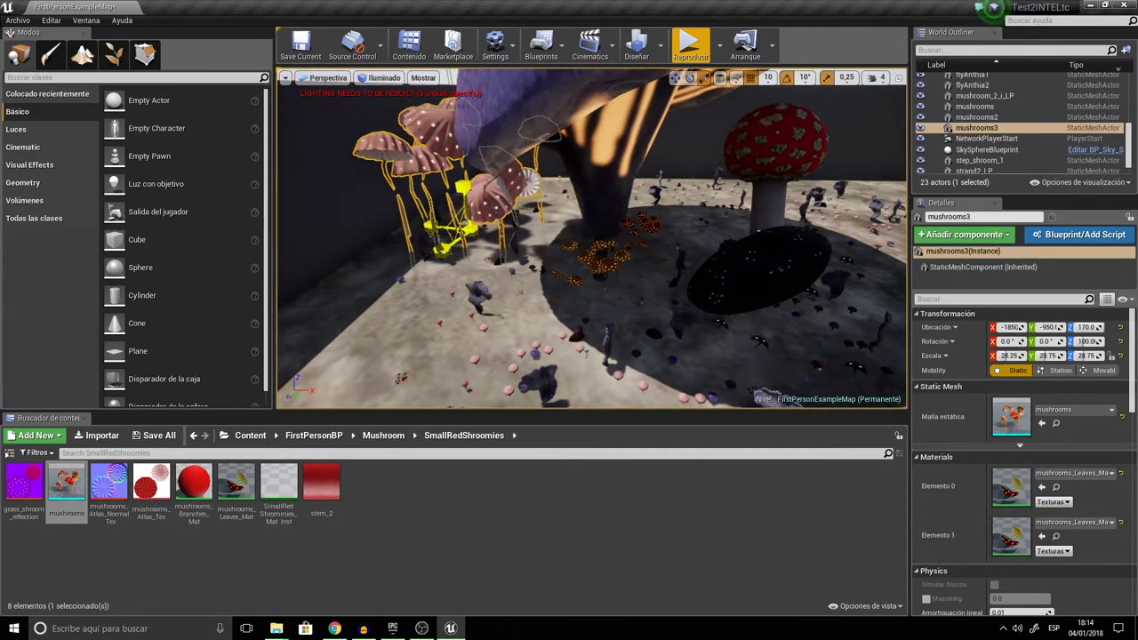
mouse_move(561, 226)
right_mouse_down()
mouse_move(507, 213)
mouse_move(551, 233)
mouse_move(561, 226)
right_mouse_up()
Step: Duplicate the mushrooms3 cluster, move the copy to X -1840, Y -240, rotate it to 60° about Z, and scale it to 33.5 × 34 × 34
right_click(987, 130)
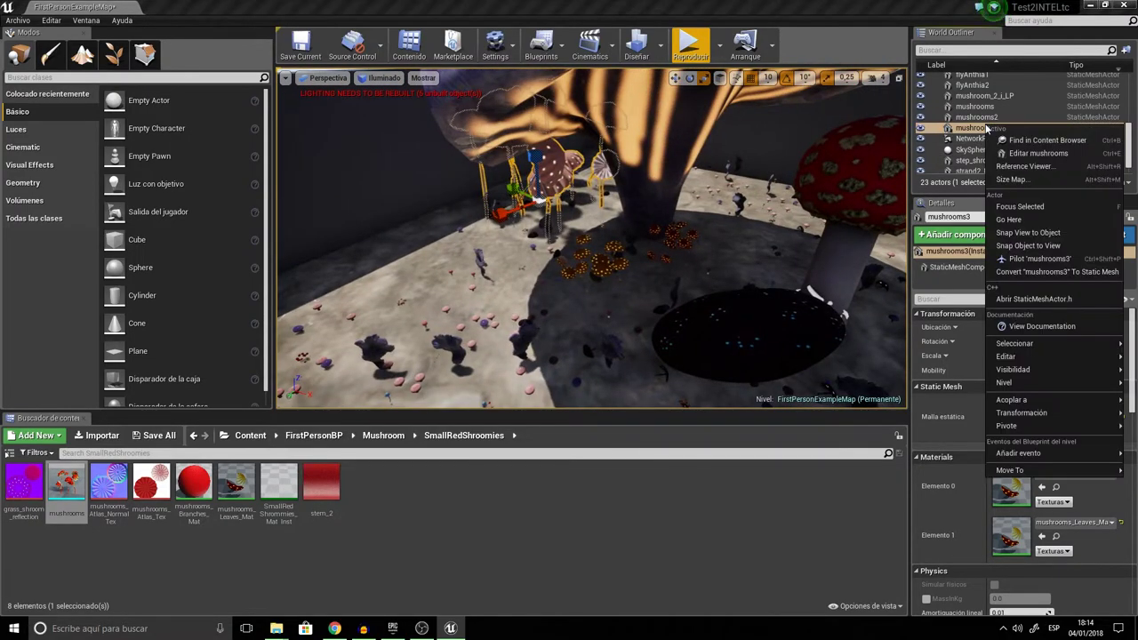
mouse_move(1026, 356)
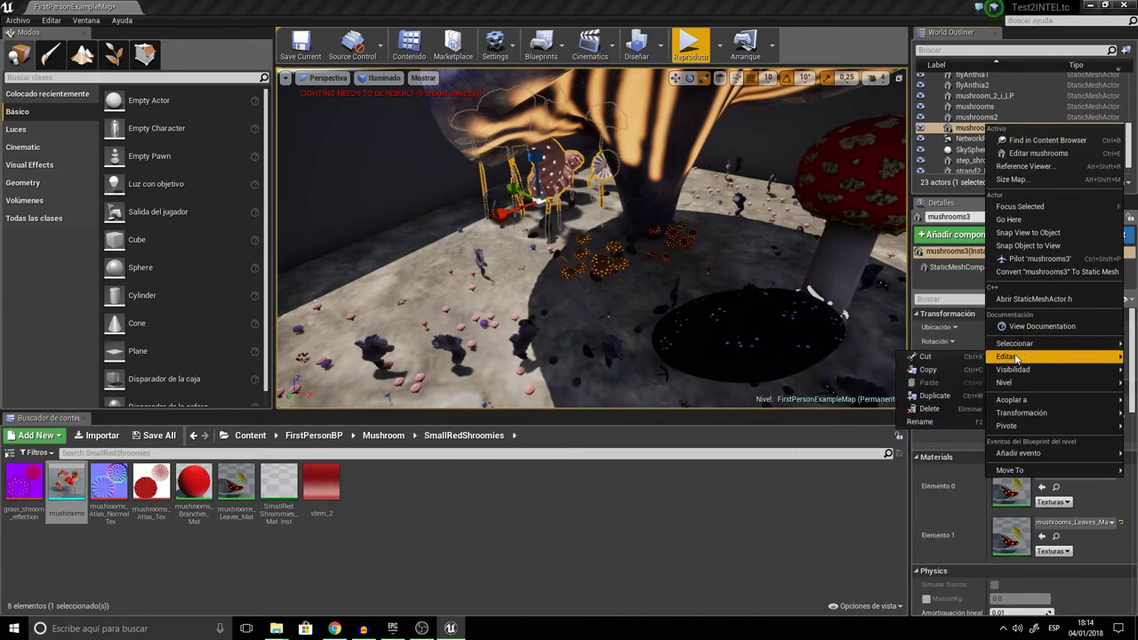
left_click(948, 397)
left_click_drag(506, 216, 747, 228)
key("e")
key("r")
key("r")
Step: Duplicate the enlarged mushroom cluster, and set the copy at about X -1080, Y -1530, rotated to 120° about Z
key("ctrl+w")
key("e")
scroll(747, 229, "down", 5)
right_click_drag(670, 294, 671, 293)
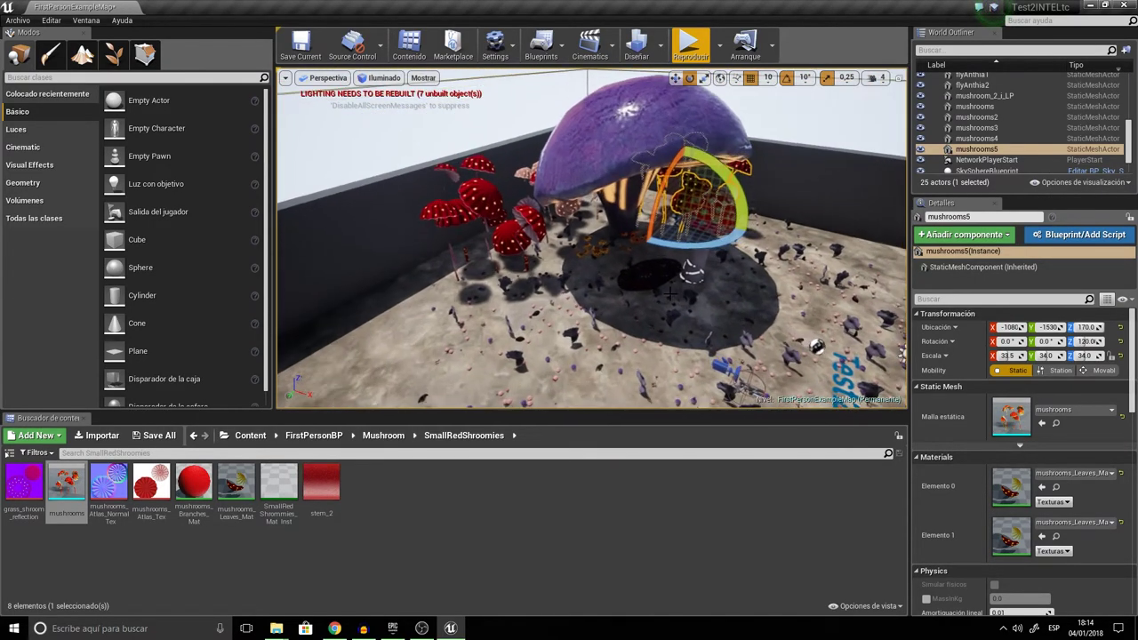
Step: Duplicate the giant purple mushroom, move the copy away from the original across the arena floor, and adjust its scale
left_click(627, 132)
key("ctrl+w")
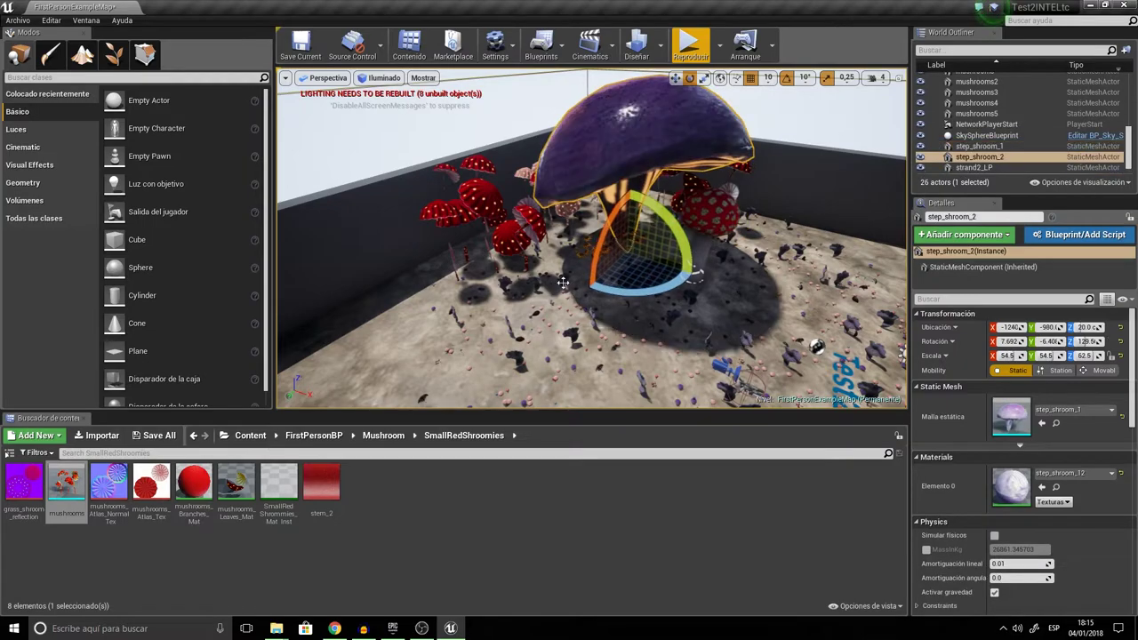
key("w")
left_click_drag(612, 268, 616, 379)
key("e")
key("r")
left_click_drag(505, 363, 523, 345)
Step: Fine-tune the position of the giant purple mushroom's copy on the floor and rotate it
right_click_drag(814, 273, 622, 236)
key("w")
left_click_drag(423, 283, 422, 241)
left_click_drag(414, 283, 418, 277)
mouse_move(466, 268)
right_mouse_down()
mouse_move(569, 283)
mouse_move(465, 272)
right_mouse_up()
key("e")
left_click_drag(447, 226, 320, 285)
mouse_move(321, 285)
right_mouse_down()
mouse_move(287, 281)
mouse_move(356, 293)
mouse_move(302, 283)
right_mouse_up()
Step: Duplicate the red flyAnthia2 mushroom to X -300, Y -720, scale the copy to 15.25, and tilt it 40° about Y
left_click(659, 265)
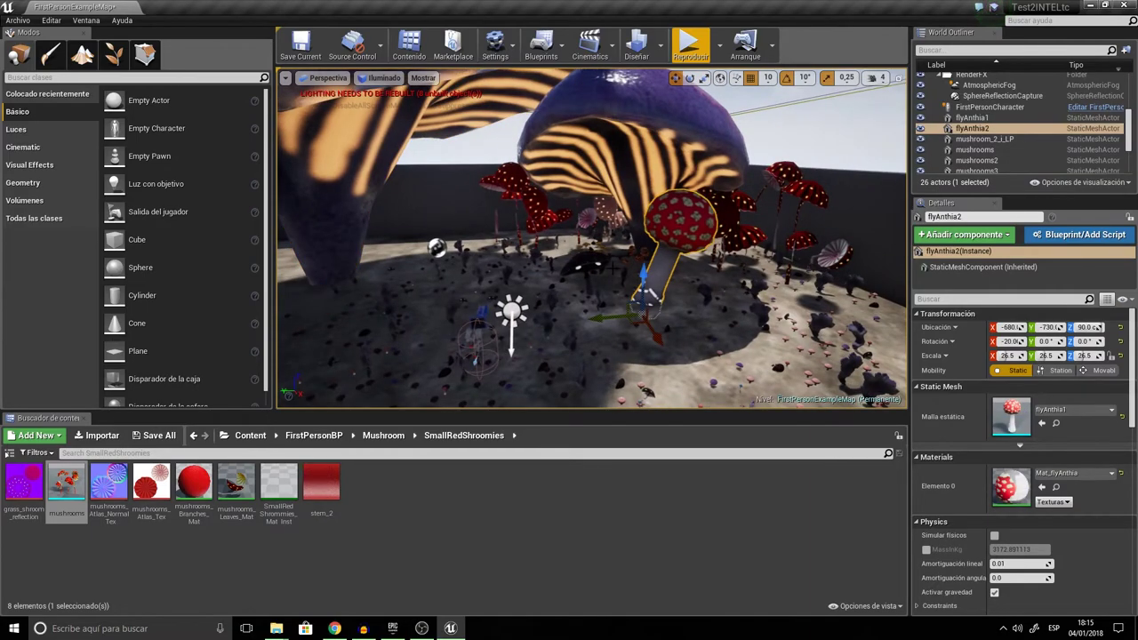
left_click_drag(642, 278, 627, 280, "alt")
left_click_drag(652, 338, 704, 352)
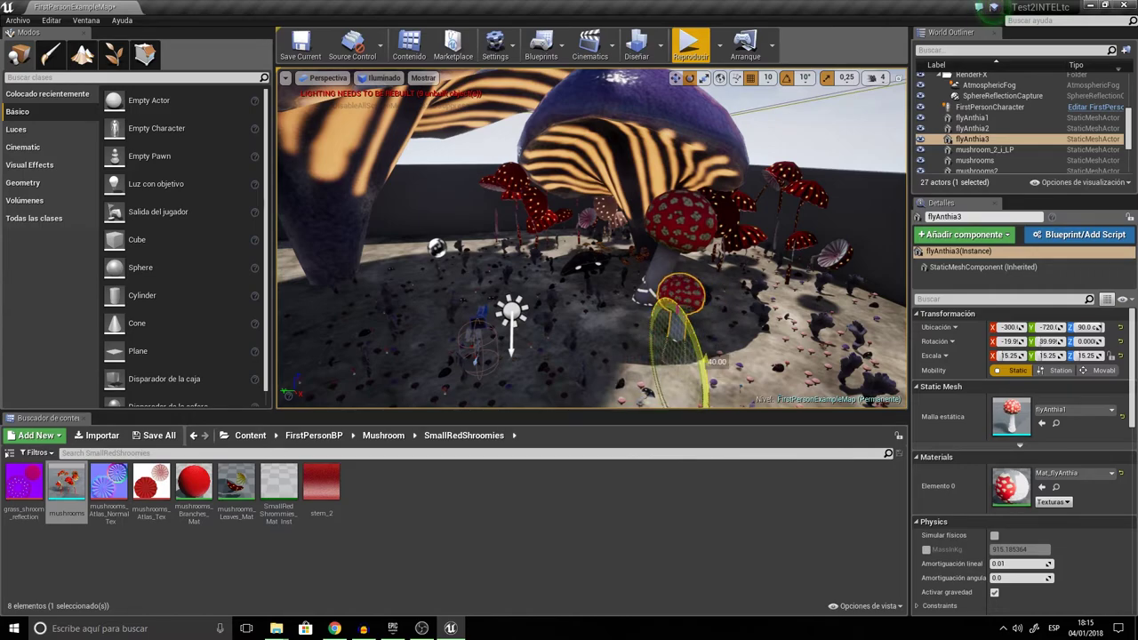
mouse_move(675, 315)
right_mouse_down()
mouse_move(614, 311)
mouse_move(667, 318)
right_mouse_up()
Step: Duplicate the mushrooms4 cluster to X -1410, Y 460, scale the copy to 16.25 × 16.75 × 16.75, and rotate it -20° about Z
left_click(495, 251)
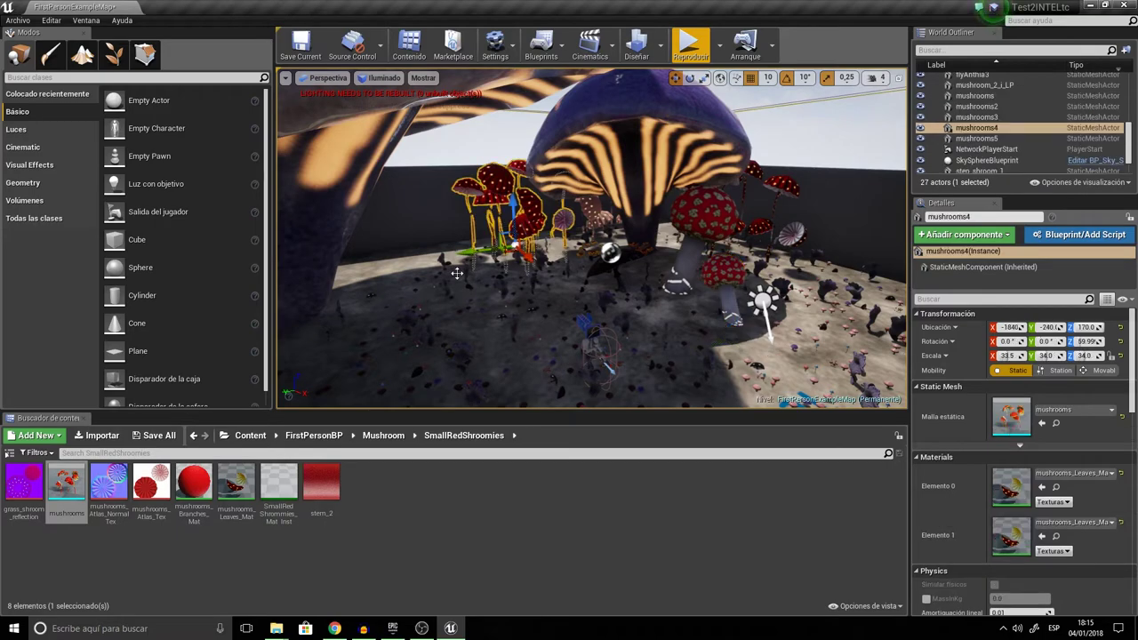
left_click_drag(456, 273, 477, 253, "alt")
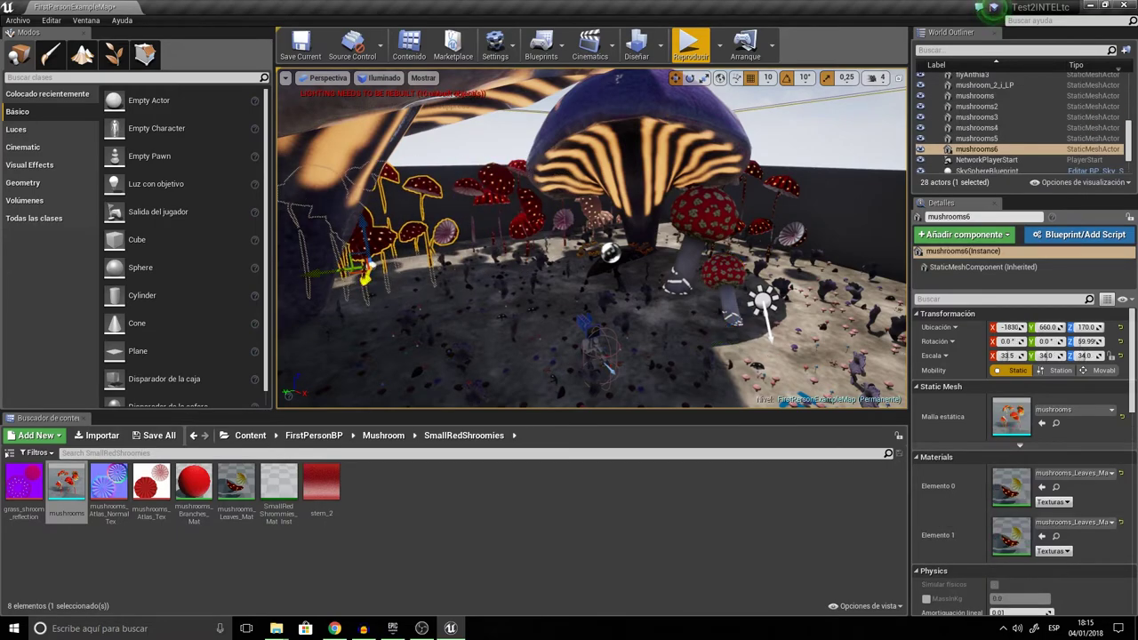
left_click_drag(346, 329, 342, 293)
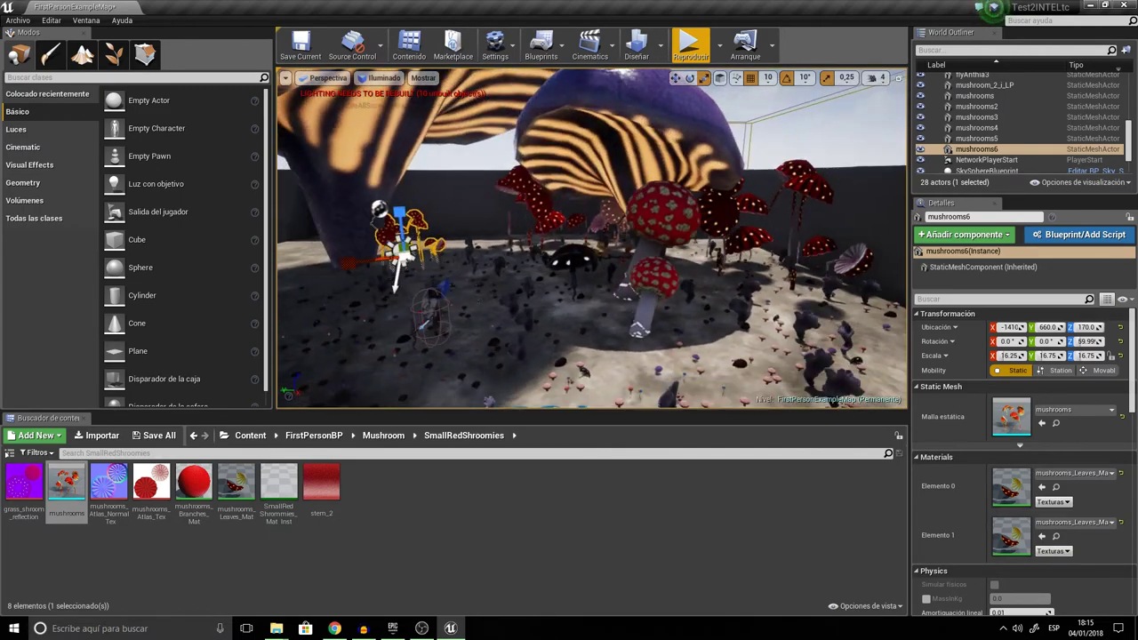
left_click_drag(360, 252, 402, 253)
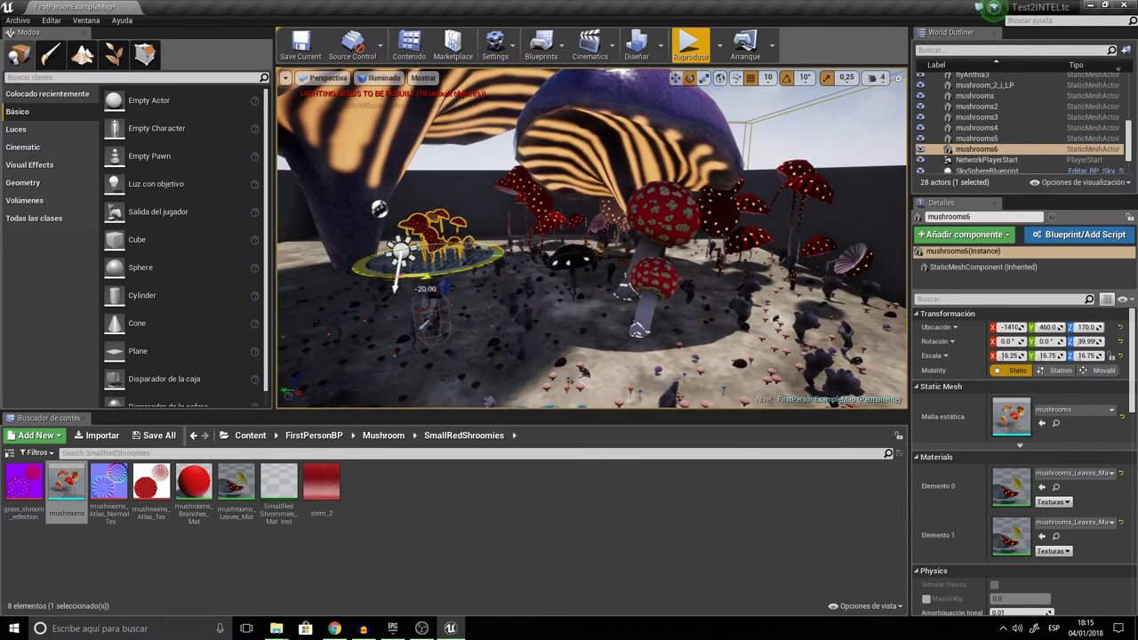
Step: Play-test the finished mushroom level, walking among the mushroom clusters and firing the weapon
left_click(690, 44)
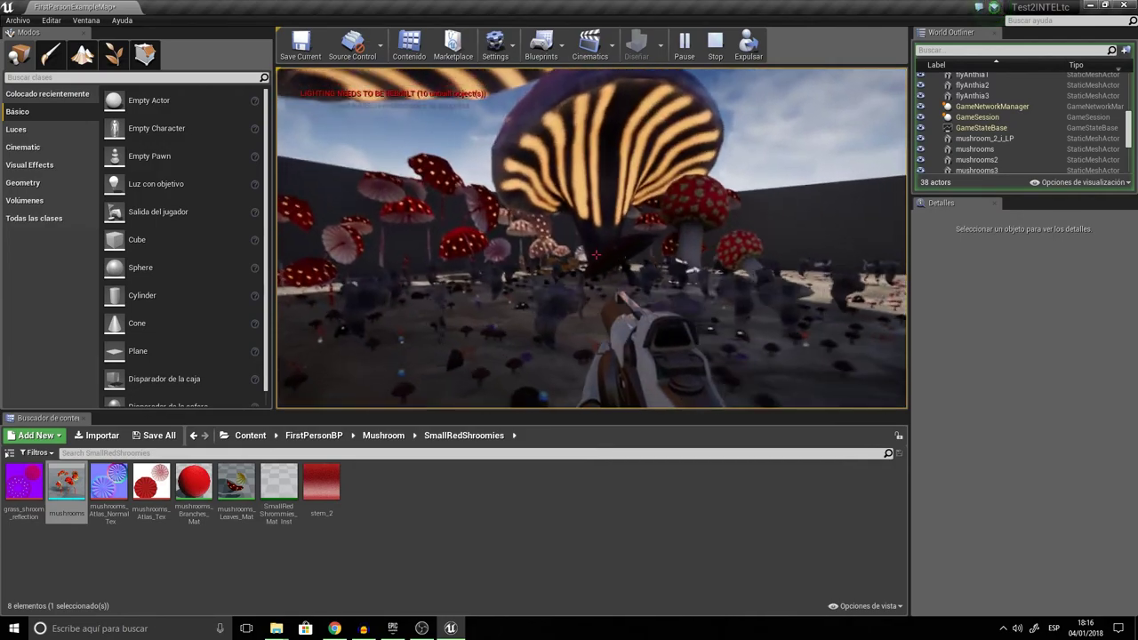
left_click(591, 238)
left_click(591, 238)
left_click(591, 238)
left_click(591, 238)
left_click(592, 239)
key("w")
left_click(592, 238)
left_click(592, 238)
left_click(591, 238)
left_click(592, 239)
left_click(592, 239)
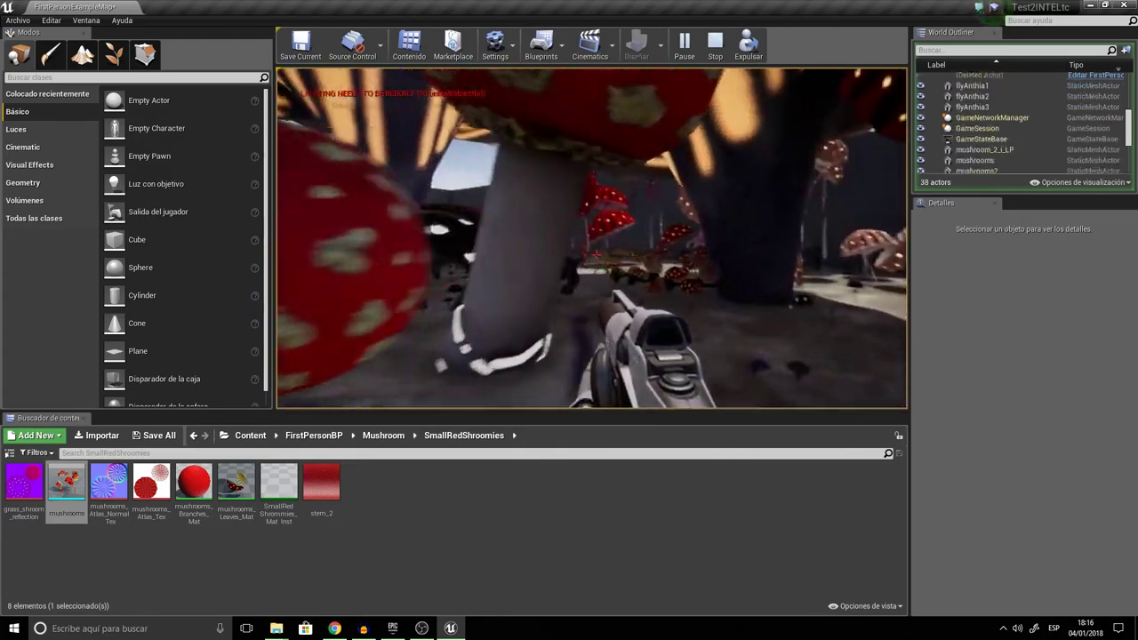
key("s")
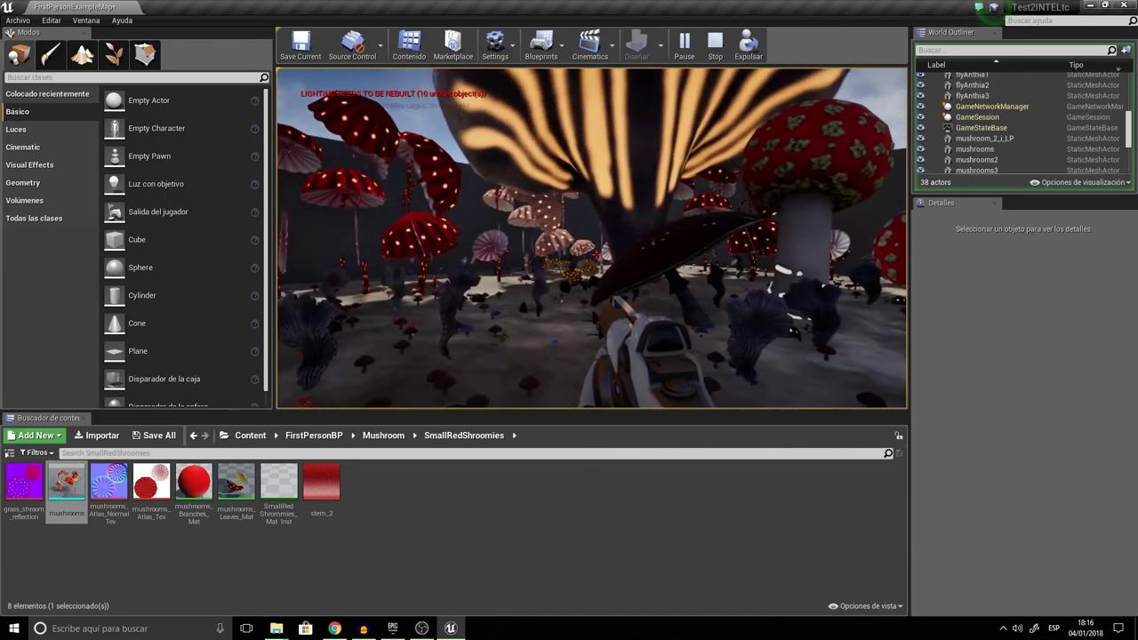
left_click(421, 628)
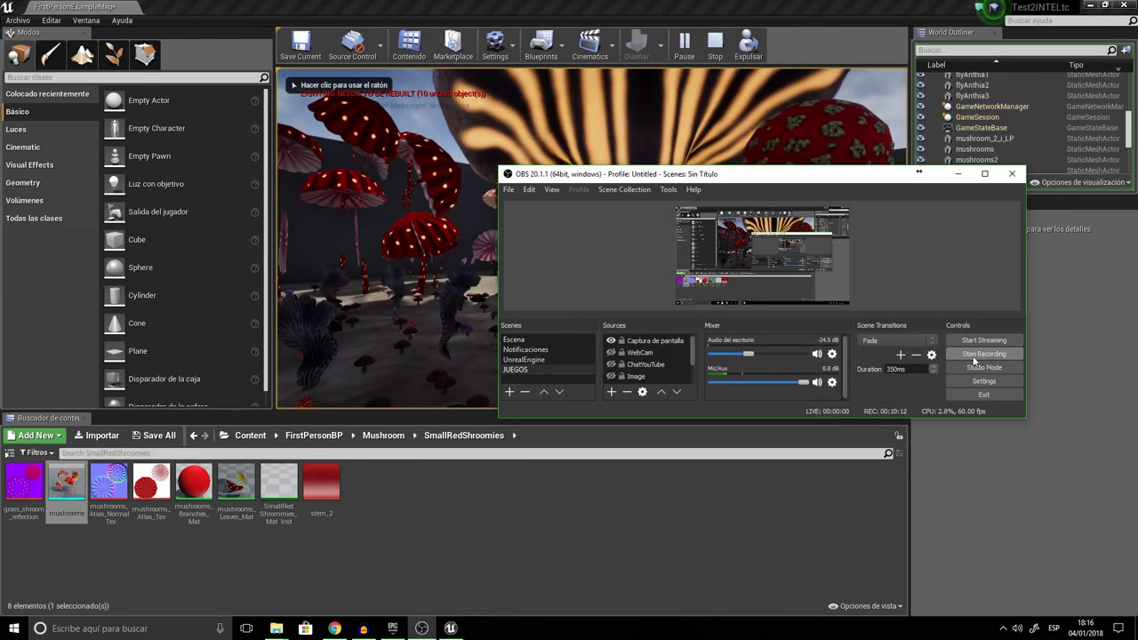
left_click(986, 357)
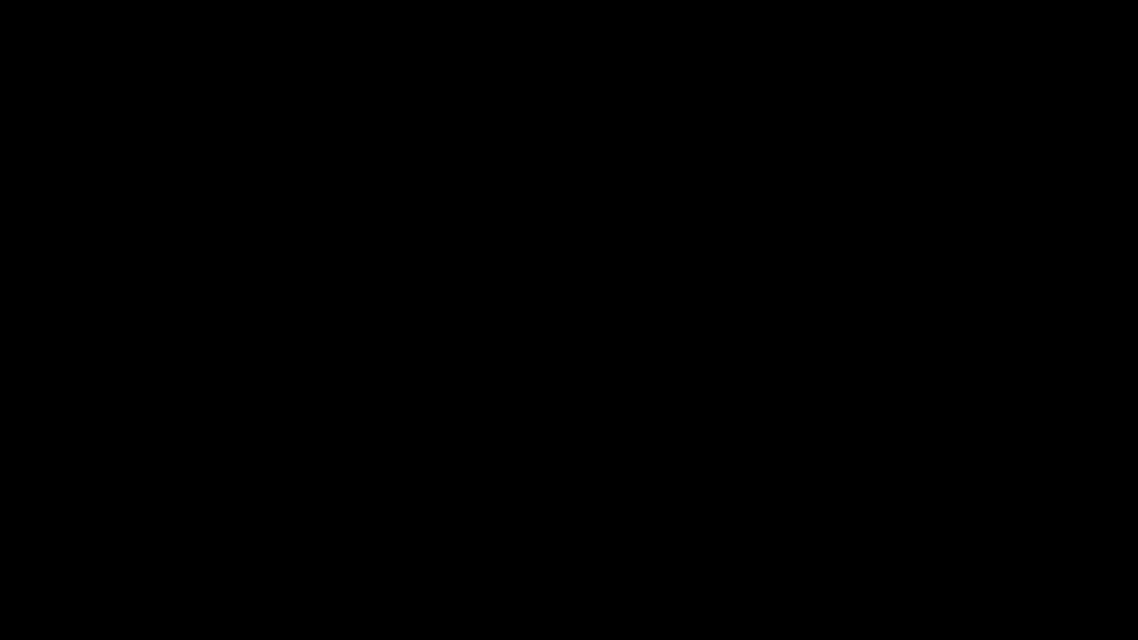